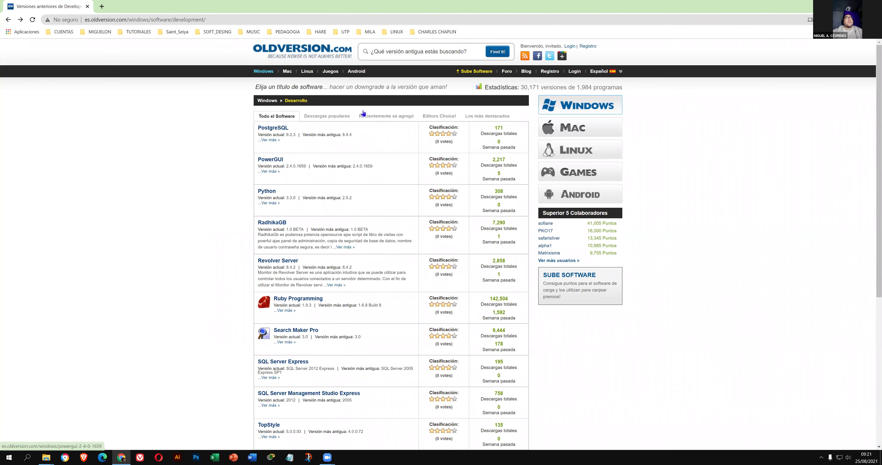
- Search OldVersion.com for VMware Workstation, find no results, and go back a page
{"action": "left_click", "coordinate": [397, 57]}
{"action": "type", "text": "VM"}
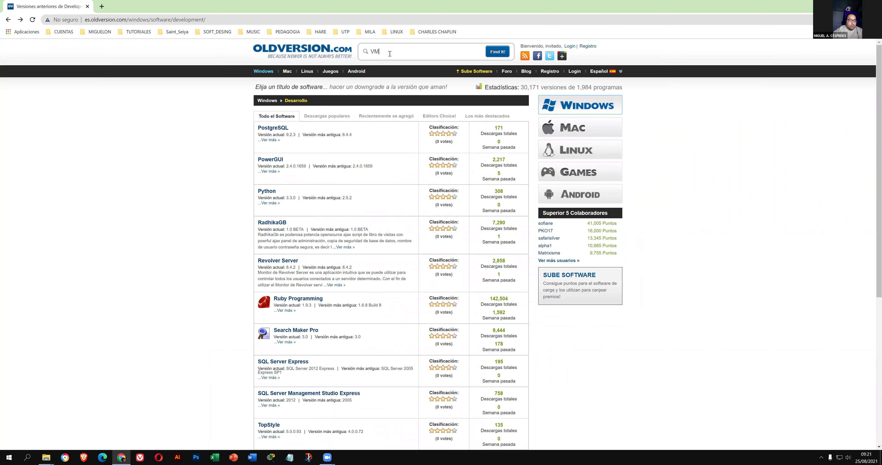
{"action": "type", "text": "WARE"}
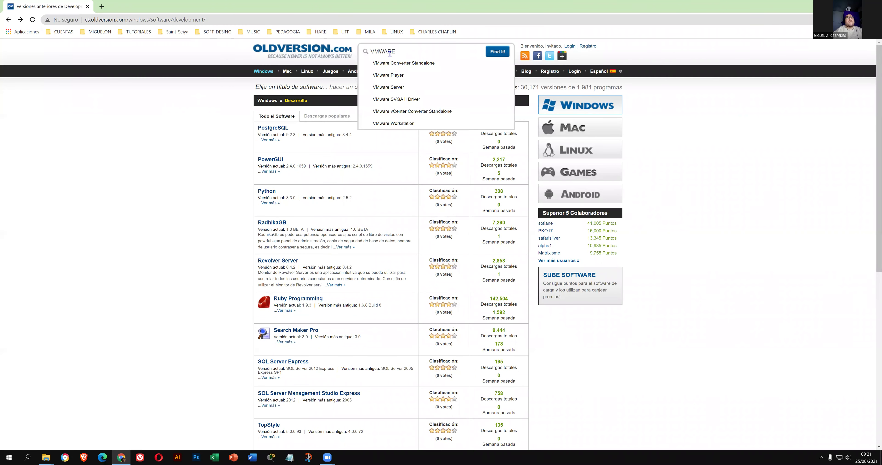
{"action": "key", "text": "Down"}
{"action": "key", "text": "Down"}
{"action": "key", "text": "Down"}
{"action": "key", "text": "Down"}
{"action": "key", "text": "Down"}
{"action": "key", "text": "Down"}
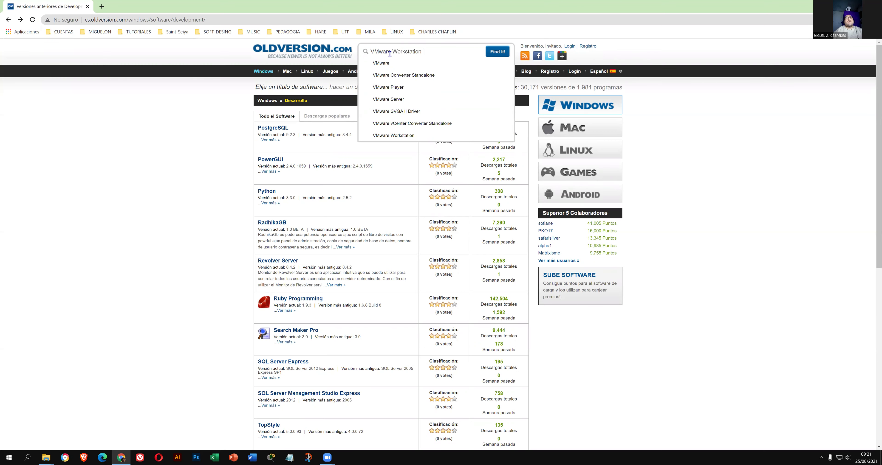
{"action": "key", "text": "Return"}
{"action": "key", "text": "Return"}
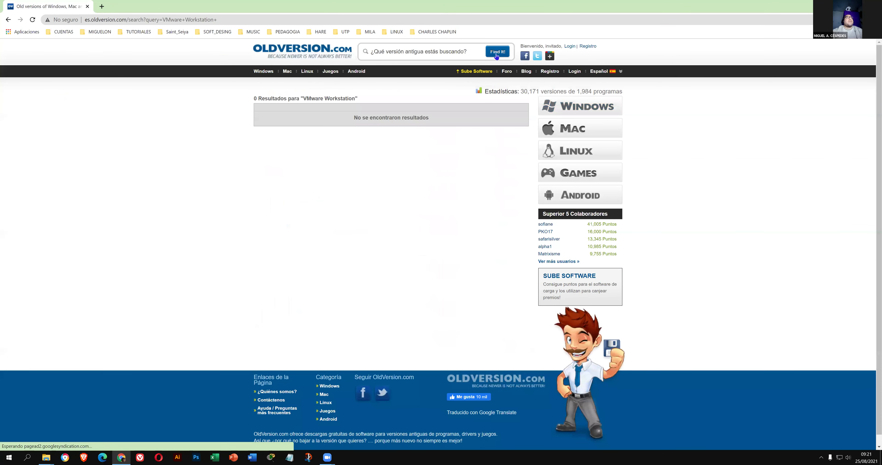
{"action": "left_click", "coordinate": [8, 19]}
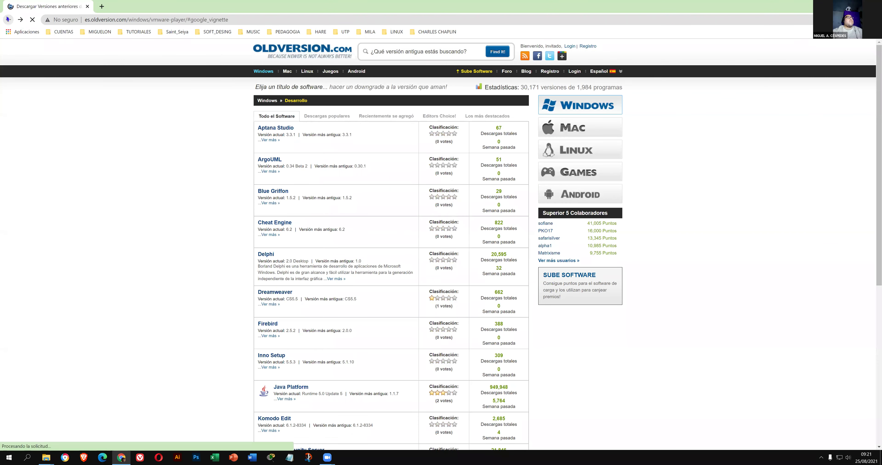
- Return to the Google results for 'versiones de vmware workstation' and open the Wikipedia article
{"action": "left_click", "coordinate": [8, 19]}
{"action": "left_click", "coordinate": [8, 19]}
{"action": "left_click", "coordinate": [8, 19]}
{"action": "scroll", "coordinate": [383, 188], "scroll_direction": "down", "scroll_amount": 1}
{"action": "scroll", "coordinate": [382, 184], "scroll_direction": "down", "scroll_amount": 6}
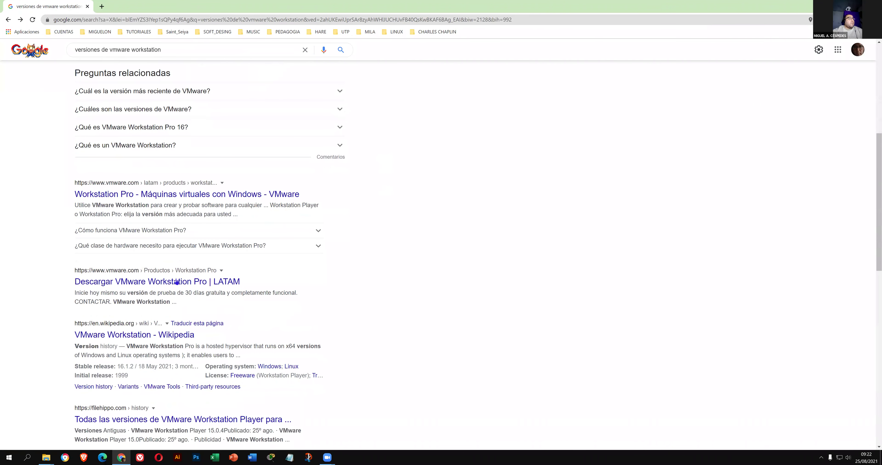
{"action": "left_click", "coordinate": [175, 335]}
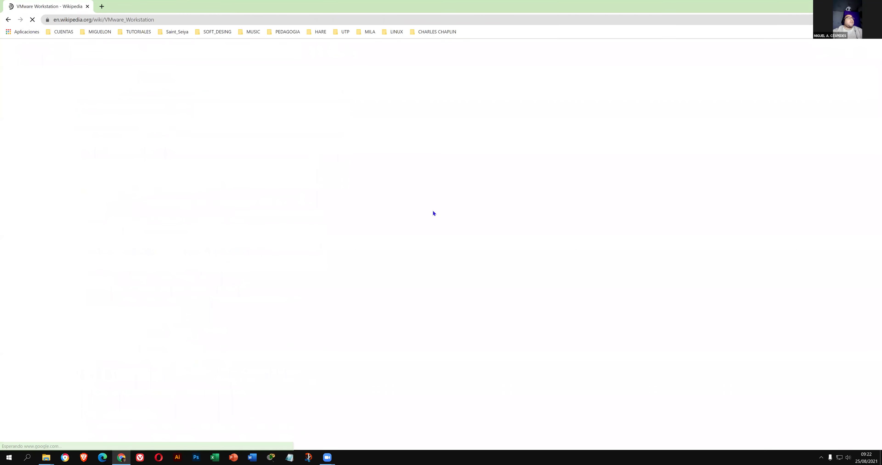
- Scroll the version history down to the 16.1.2 Pro release and bookmark the article
{"action": "scroll", "coordinate": [430, 213], "scroll_direction": "down", "scroll_amount": 5}
{"action": "scroll", "coordinate": [430, 211], "scroll_direction": "down", "scroll_amount": 4}
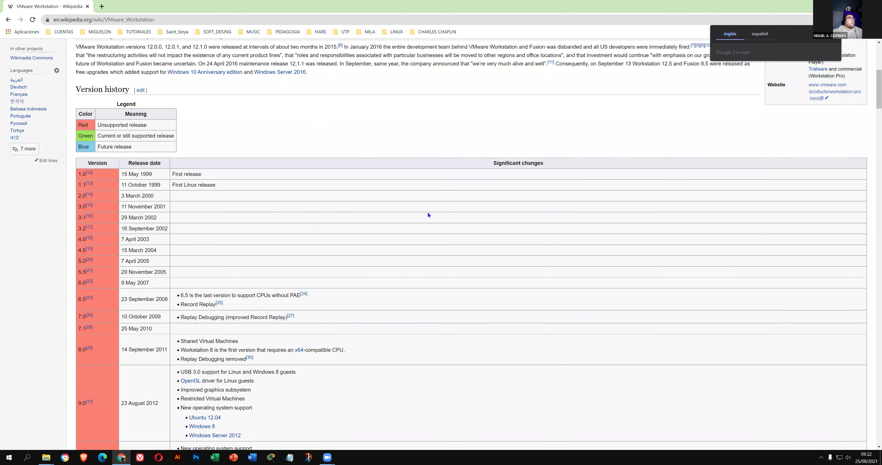
{"action": "scroll", "coordinate": [428, 215], "scroll_direction": "down", "scroll_amount": 4}
{"action": "scroll", "coordinate": [428, 213], "scroll_direction": "down", "scroll_amount": 8}
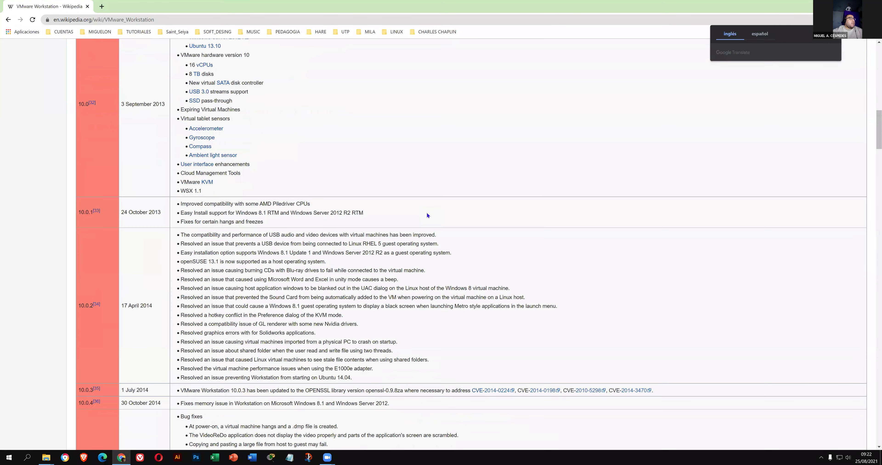
{"action": "scroll", "coordinate": [427, 213], "scroll_direction": "down", "scroll_amount": 15}
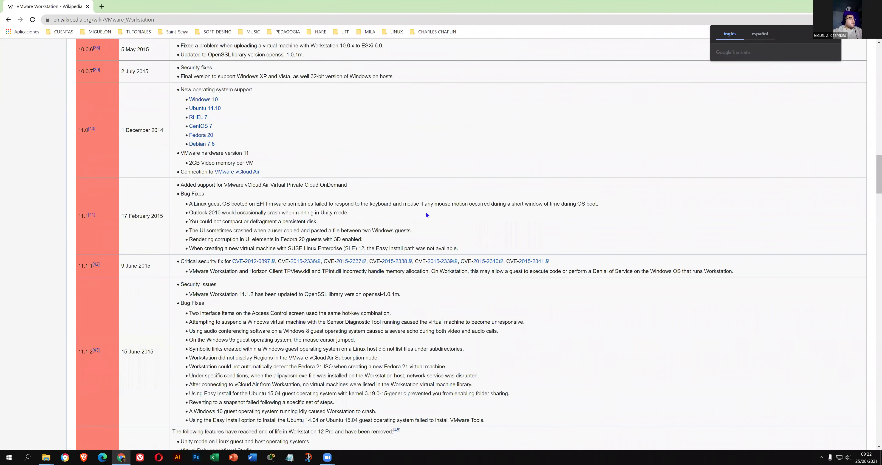
{"action": "scroll", "coordinate": [425, 213], "scroll_direction": "down", "scroll_amount": 8}
{"action": "scroll", "coordinate": [426, 213], "scroll_direction": "down", "scroll_amount": 6}
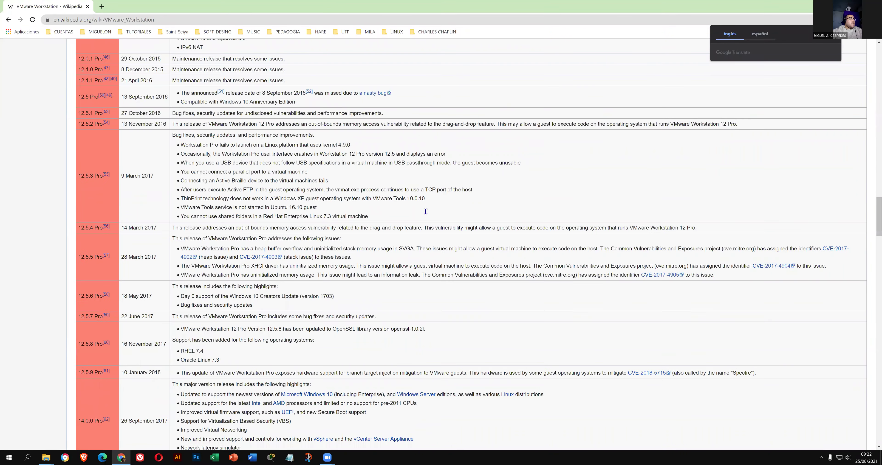
{"action": "scroll", "coordinate": [425, 216], "scroll_direction": "down", "scroll_amount": 7}
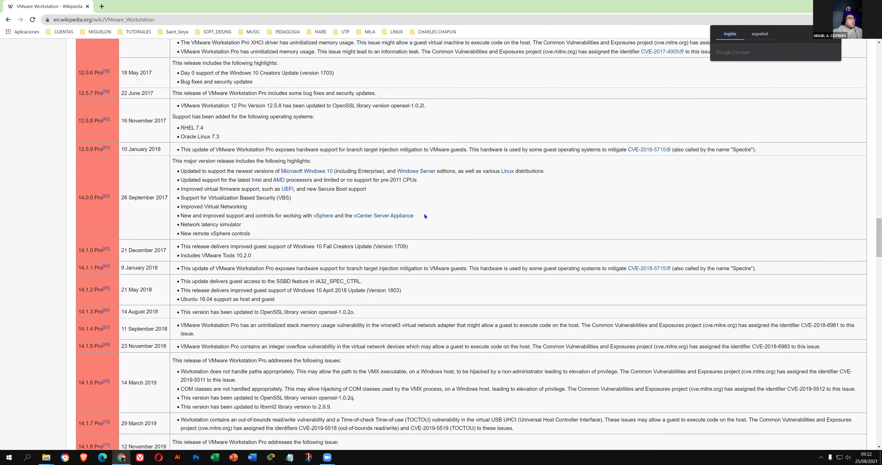
{"action": "scroll", "coordinate": [423, 216], "scroll_direction": "down", "scroll_amount": 4}
{"action": "scroll", "coordinate": [422, 213], "scroll_direction": "down", "scroll_amount": 20}
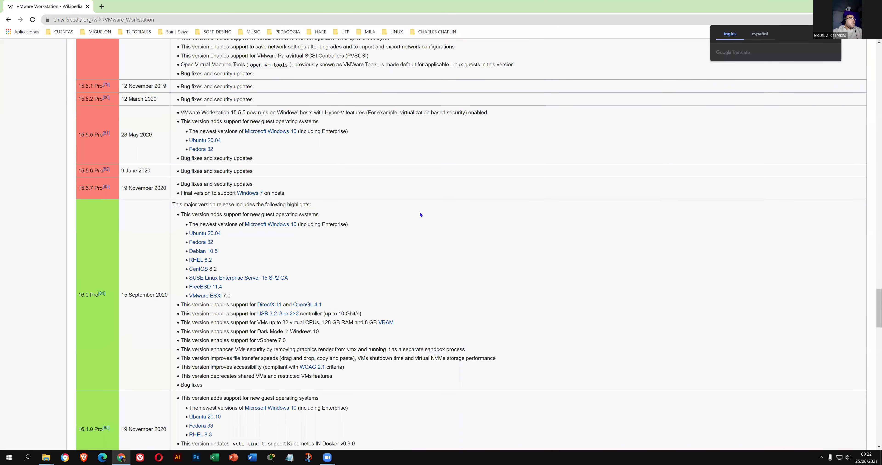
{"action": "scroll", "coordinate": [422, 210], "scroll_direction": "down", "scroll_amount": 6}
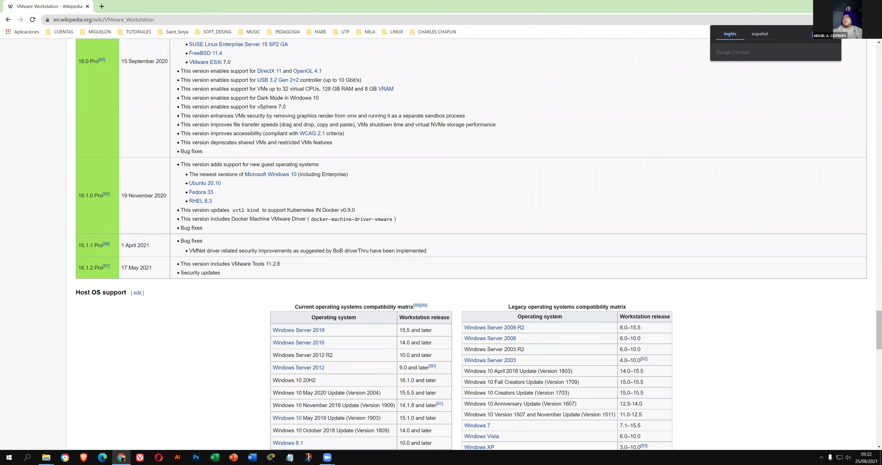
{"action": "left_click", "coordinate": [834, 20]}
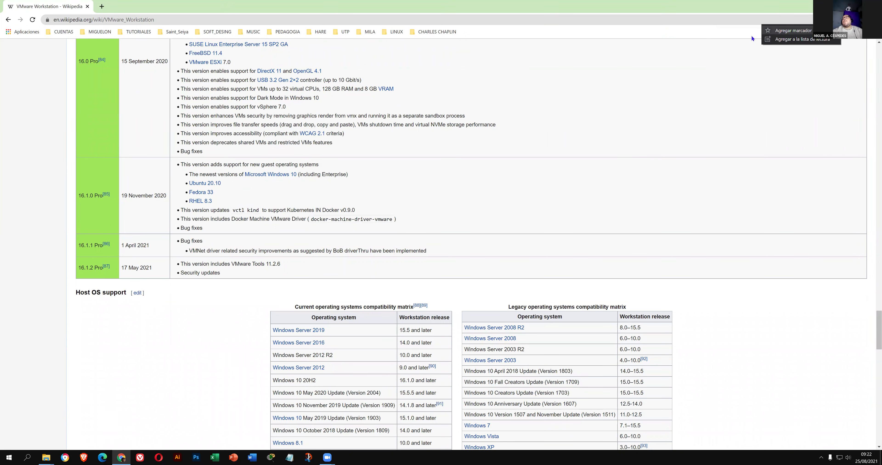
{"action": "left_click", "coordinate": [793, 31]}
- Copy the Wikipedia article's web address and go back to the Google results
{"action": "left_click", "coordinate": [363, 46]}
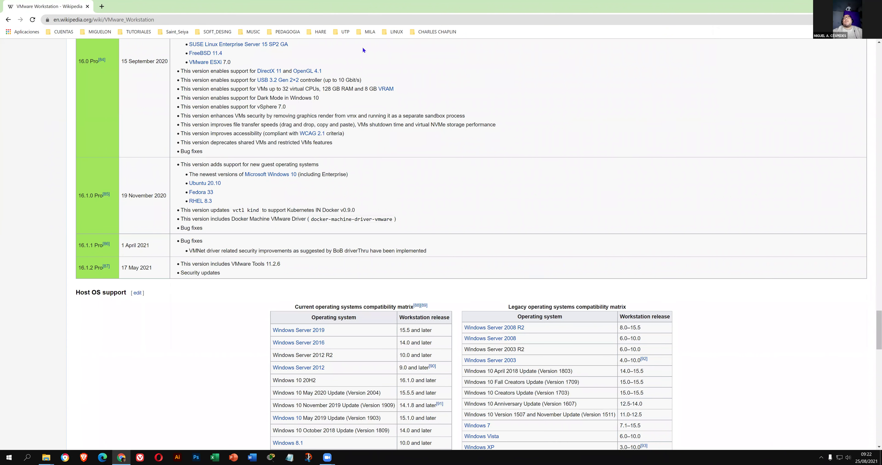
{"action": "key", "text": "ctrl+l"}
{"action": "key", "text": "shift+F10"}
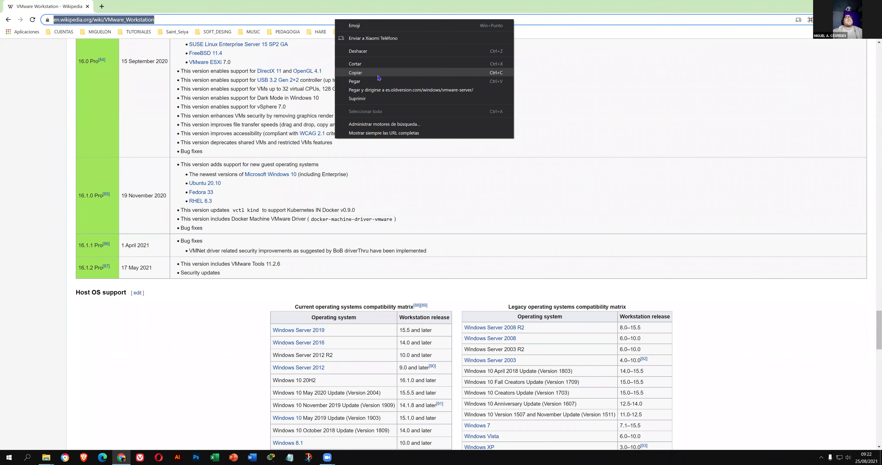
{"action": "left_click", "coordinate": [378, 75]}
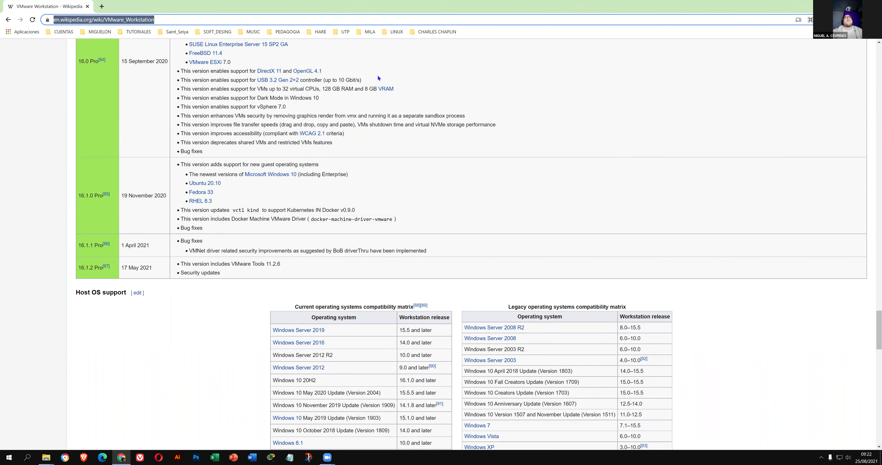
{"action": "key", "text": "alt+Tab"}
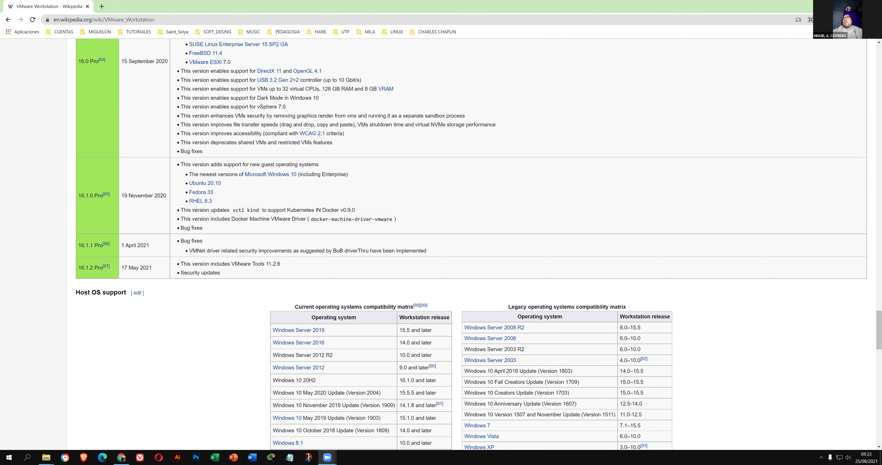
{"action": "scroll", "coordinate": [259, 103], "scroll_direction": "up", "scroll_amount": 5}
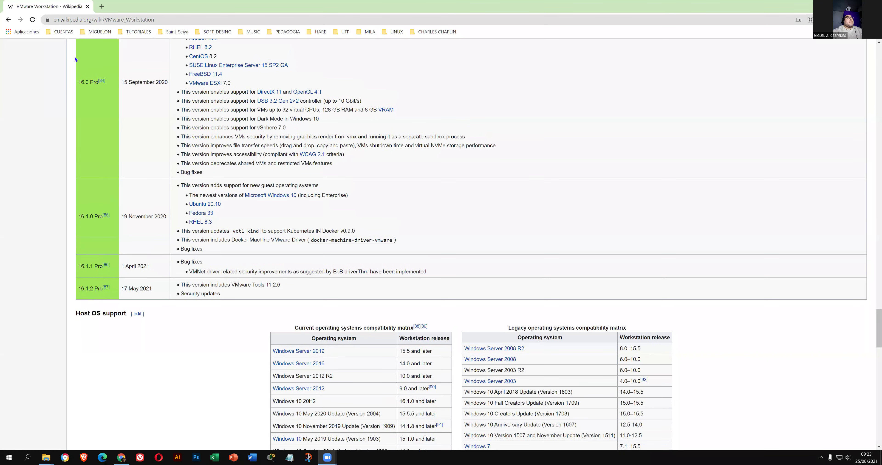
{"action": "left_click", "coordinate": [8, 19]}
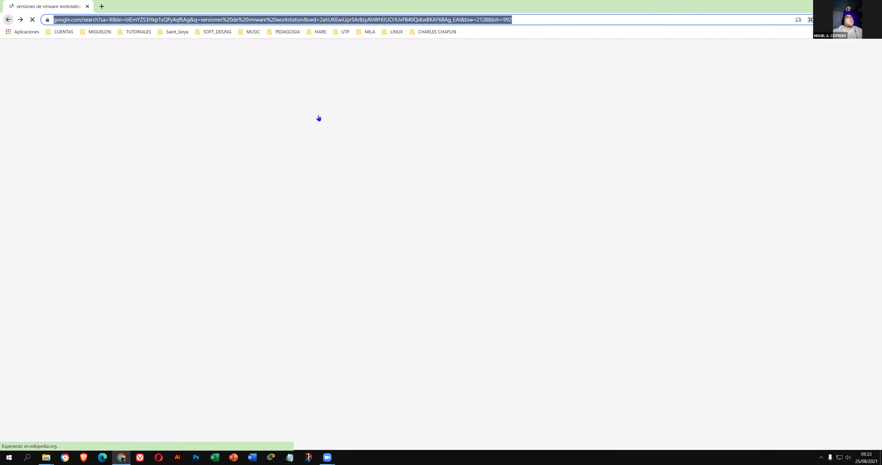
- Search Google for 'vmware workstation pro 16' and open the descarga.xyz 16.1.1 download article
{"action": "scroll", "coordinate": [398, 169], "scroll_direction": "up", "scroll_amount": 7}
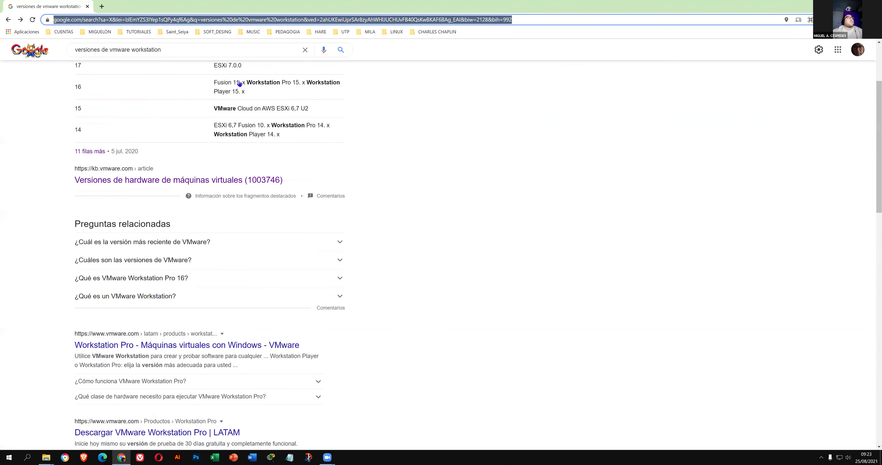
{"action": "left_click", "coordinate": [211, 62]}
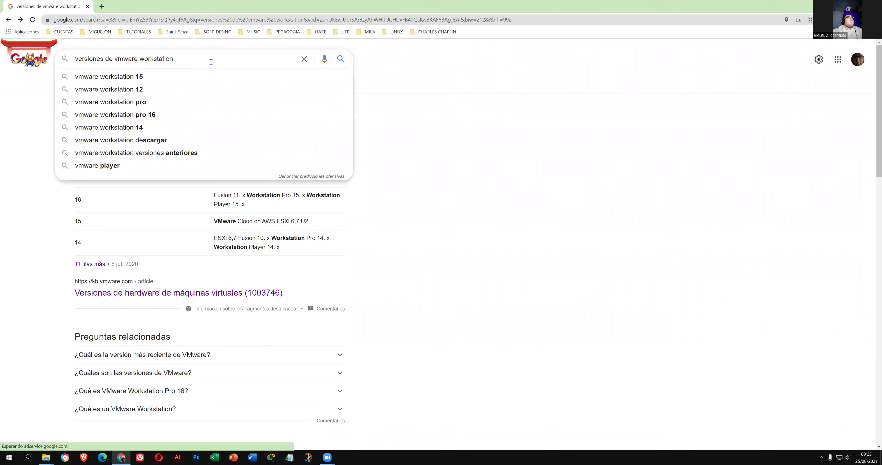
{"action": "left_click", "coordinate": [189, 113]}
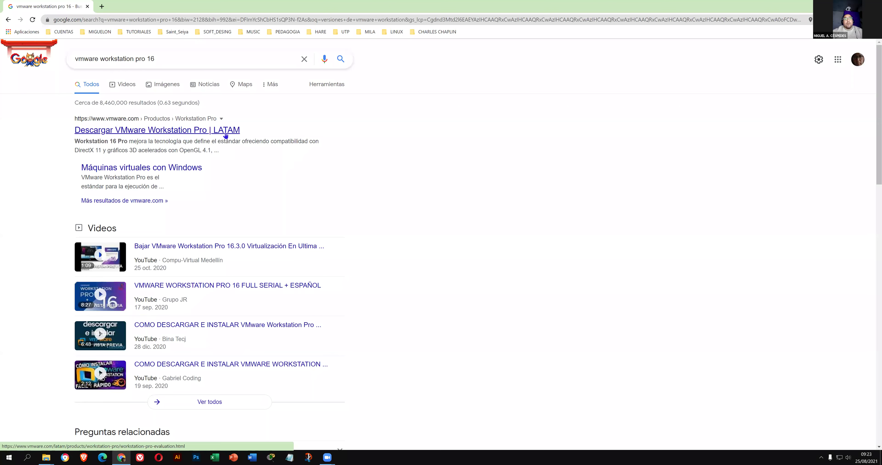
{"action": "scroll", "coordinate": [232, 149], "scroll_direction": "down", "scroll_amount": 6}
{"action": "scroll", "coordinate": [335, 157], "scroll_direction": "down", "scroll_amount": 2}
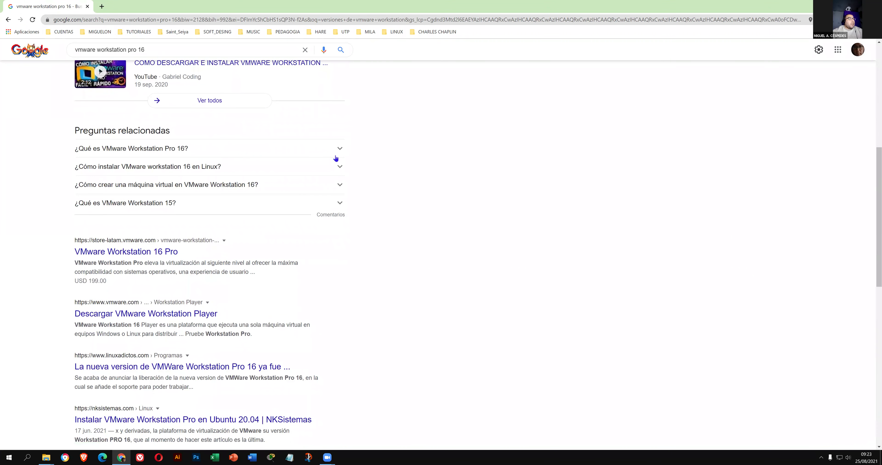
{"action": "scroll", "coordinate": [335, 158], "scroll_direction": "down", "scroll_amount": 1}
{"action": "scroll", "coordinate": [336, 158], "scroll_direction": "down", "scroll_amount": 5}
{"action": "left_click", "coordinate": [310, 189]}
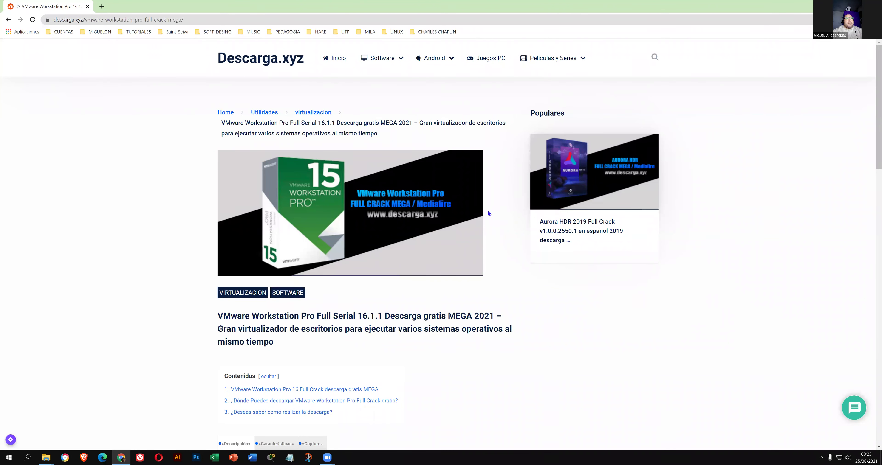
- Launch VMware Workstation Pro by typing 'VM' into Windows search
{"action": "scroll", "coordinate": [489, 214], "scroll_direction": "down", "scroll_amount": 1}
{"action": "scroll", "coordinate": [489, 210], "scroll_direction": "down", "scroll_amount": 6}
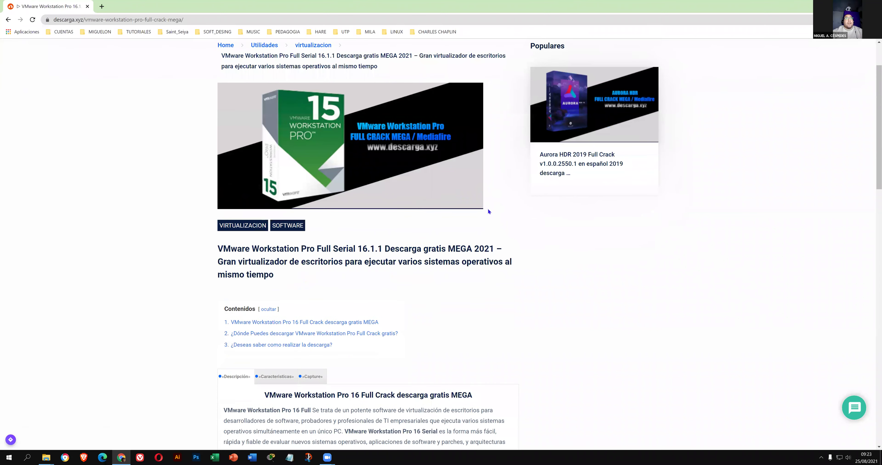
{"action": "scroll", "coordinate": [488, 207], "scroll_direction": "down", "scroll_amount": 5}
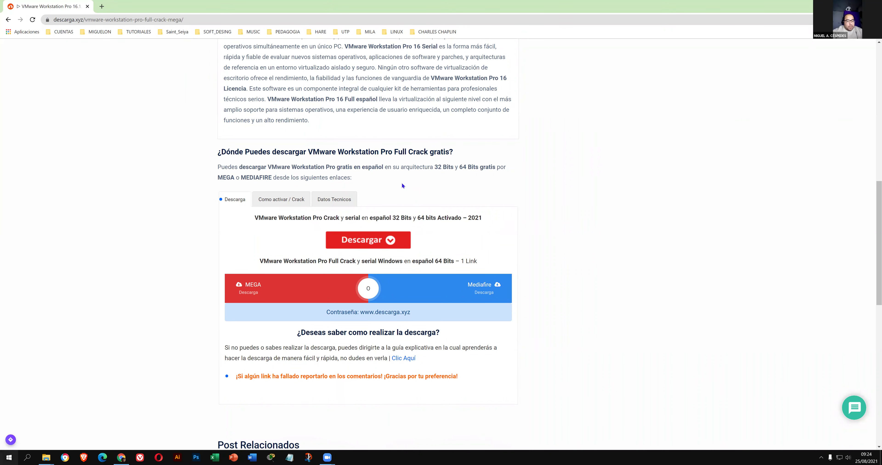
{"action": "key", "text": "super"}
{"action": "type", "text": "VM"}
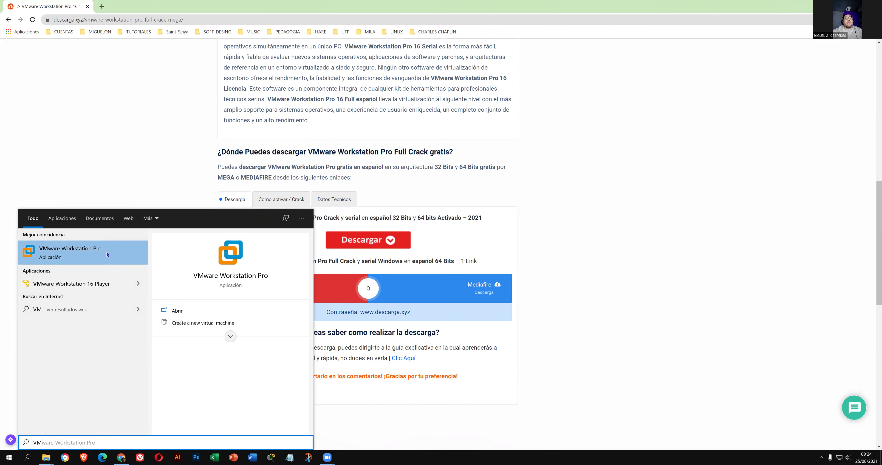
{"action": "left_click", "coordinate": [107, 253]}
{"action": "scroll", "coordinate": [327, 240], "scroll_direction": "up", "scroll_amount": 2}
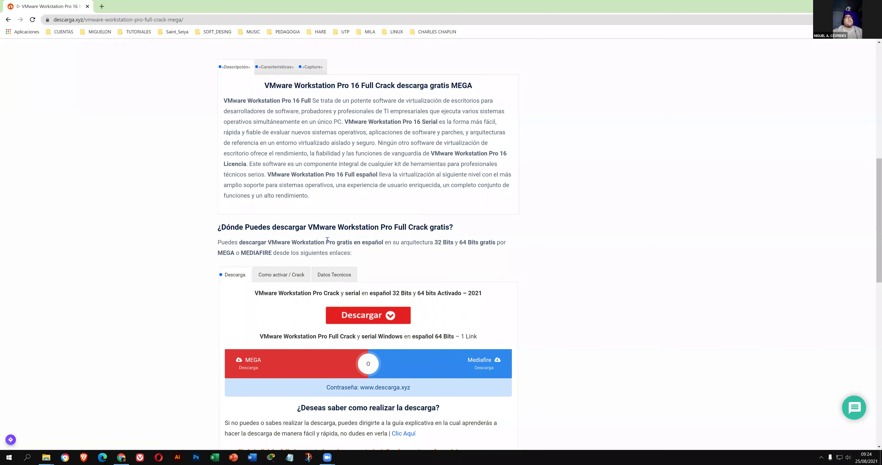
{"action": "scroll", "coordinate": [327, 240], "scroll_direction": "up", "scroll_amount": 5}
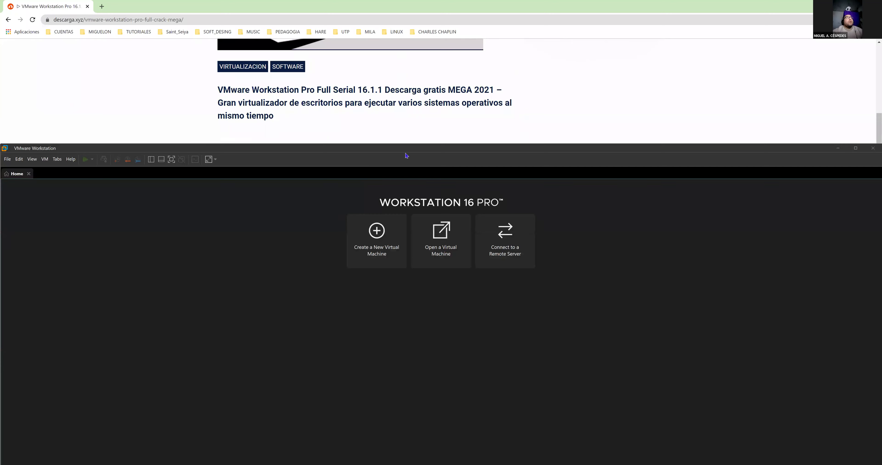
- Maximize VMware and check Help > About: version 16.1.2, licensed with no expiration
{"action": "double_click", "coordinate": [413, 151]}
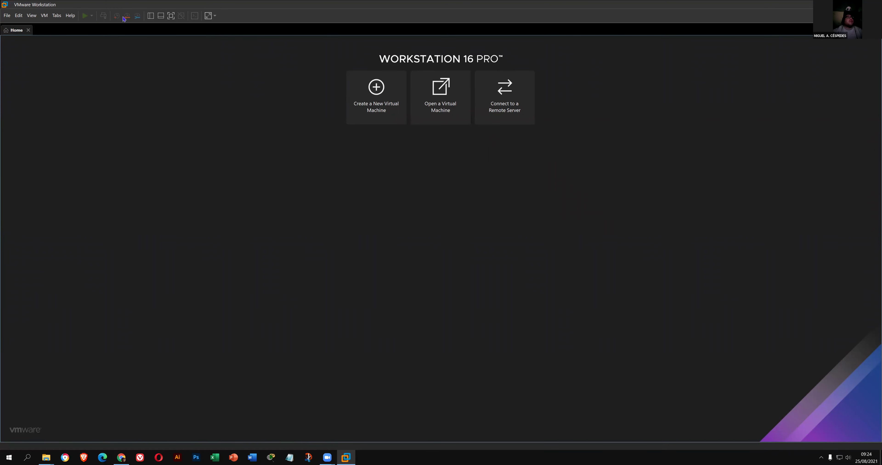
{"action": "left_click", "coordinate": [71, 15]}
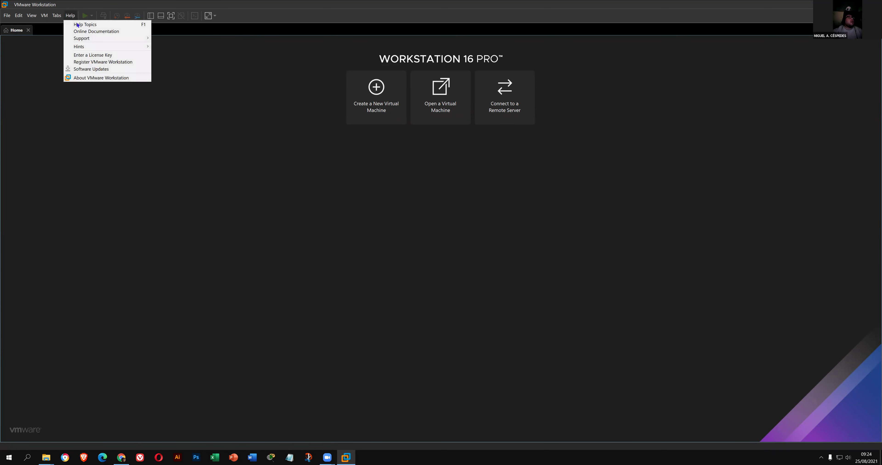
{"action": "left_click", "coordinate": [99, 78]}
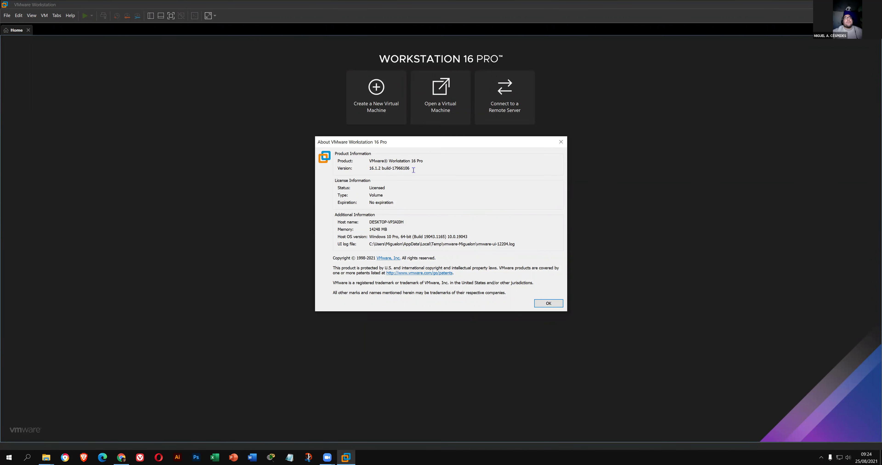
{"action": "left_click", "coordinate": [561, 142]}
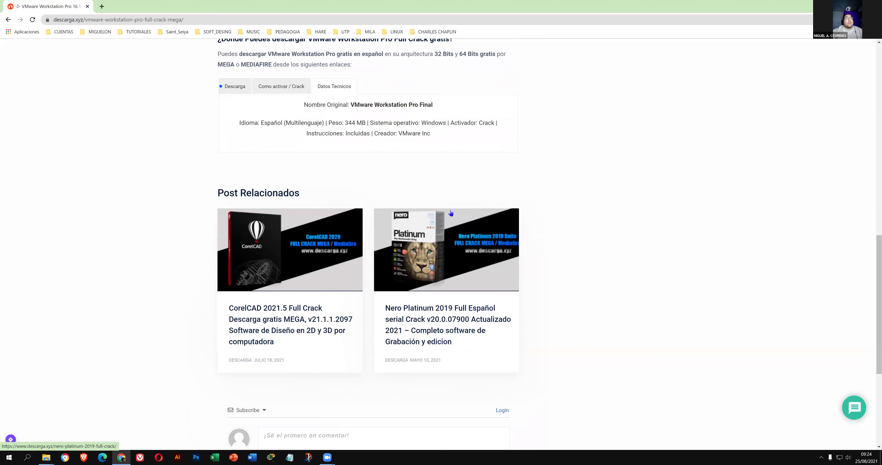
- Show the descarga.xyz download links again and follow the Mediafire download button
{"action": "scroll", "coordinate": [239, 167], "scroll_direction": "up", "scroll_amount": 2}
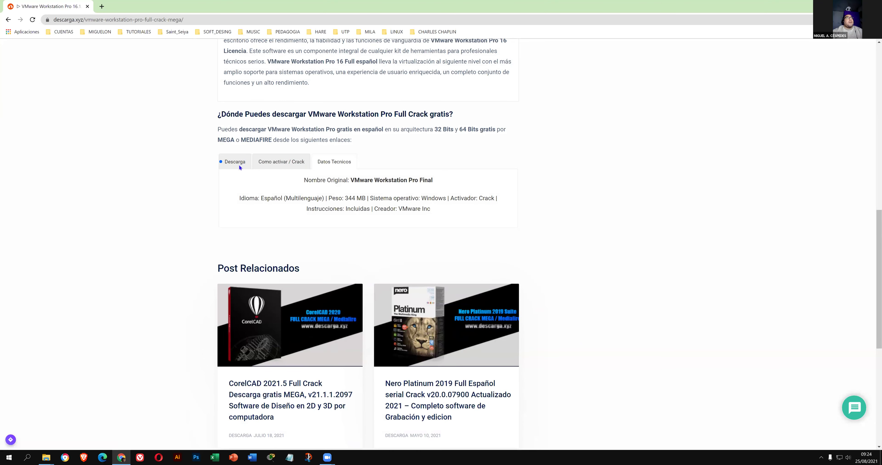
{"action": "left_click", "coordinate": [238, 164]}
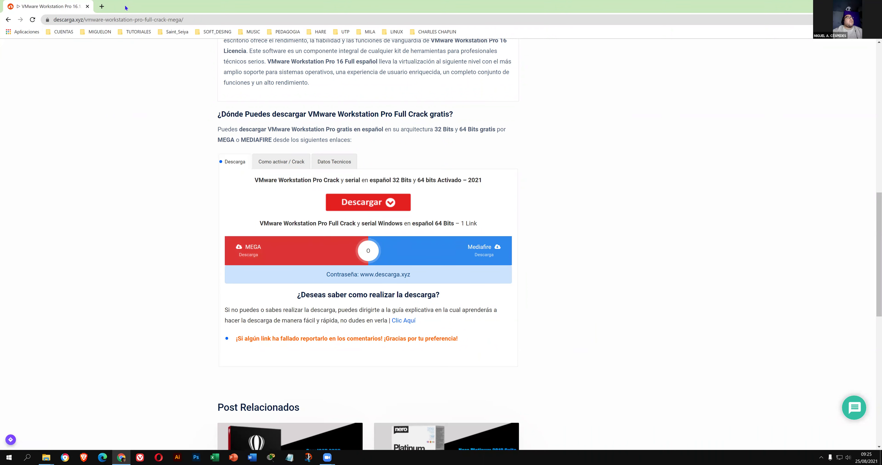
{"action": "left_click", "coordinate": [435, 242]}
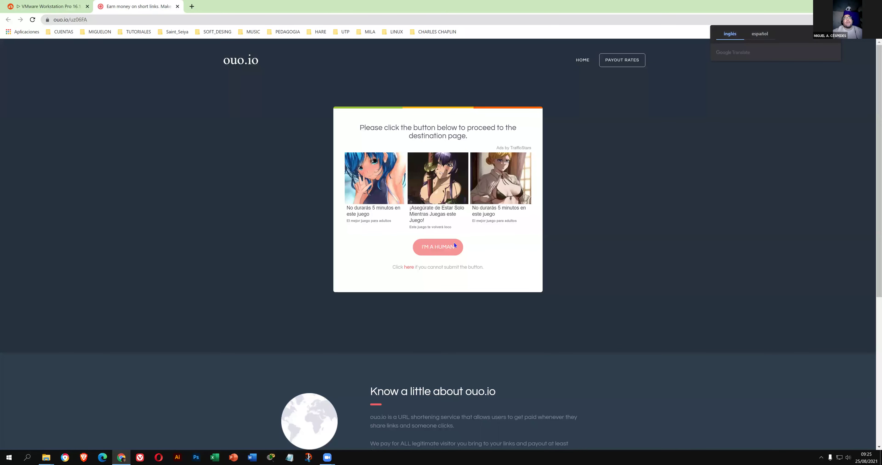
- Pass the ouo.io human check twice, closing the pop-up tab, and request the link
{"action": "left_click", "coordinate": [446, 253]}
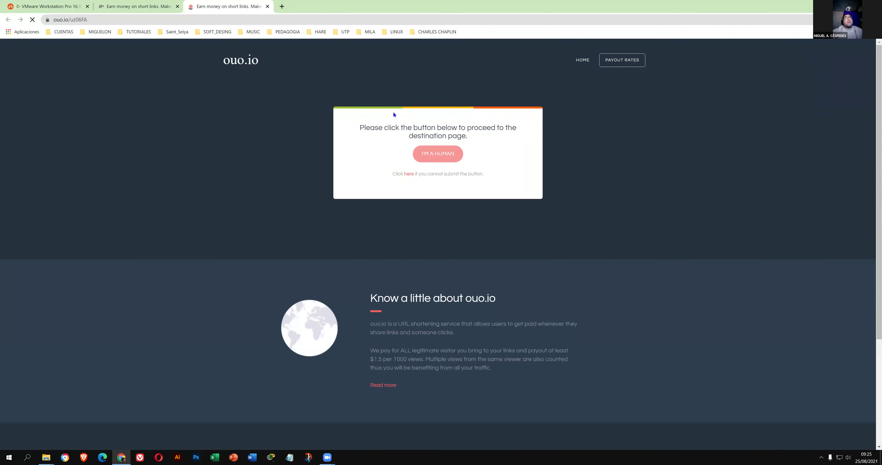
{"action": "left_click", "coordinate": [177, 6]}
{"action": "left_click", "coordinate": [443, 156]}
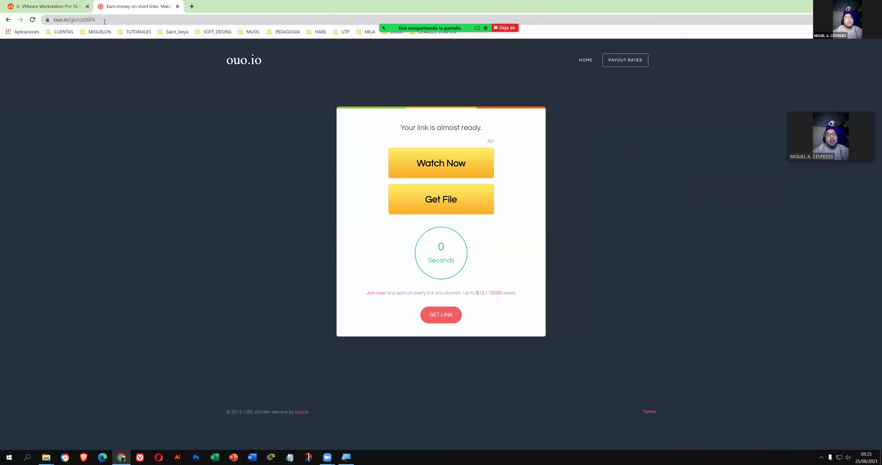
{"action": "left_click", "coordinate": [450, 323]}
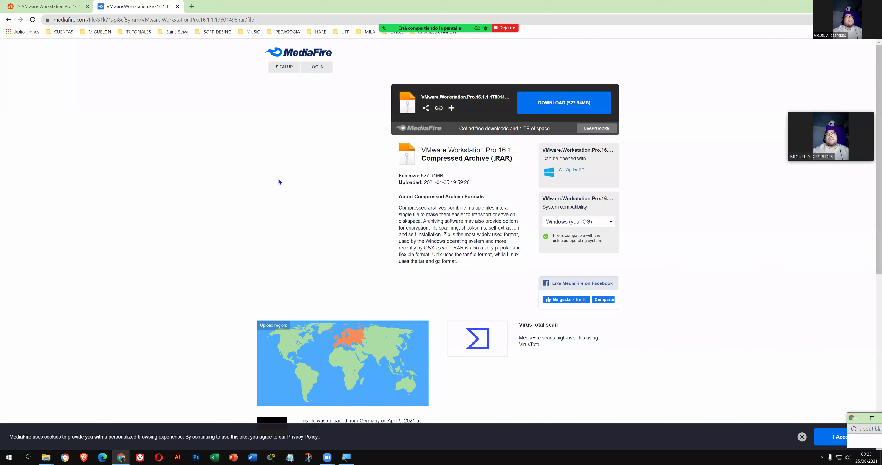
- Bookmark the MediaFire archive page in the LINUX folder and select its address
{"action": "scroll", "coordinate": [661, 182], "scroll_direction": "down", "scroll_amount": 8}
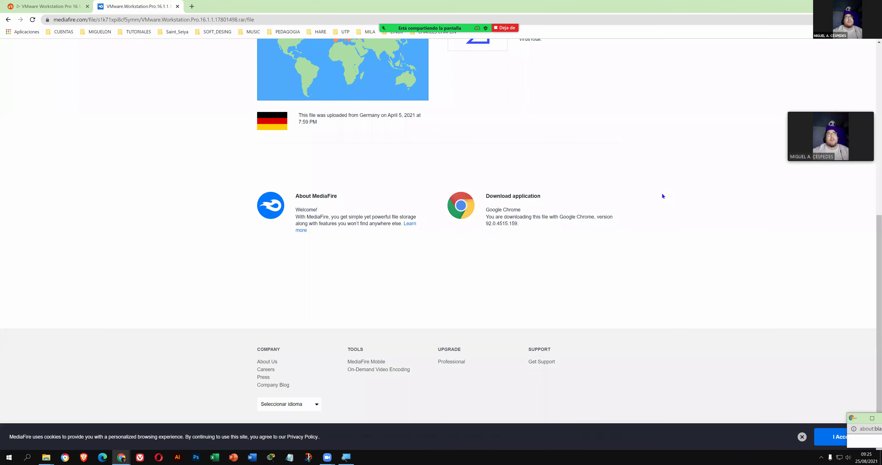
{"action": "scroll", "coordinate": [662, 194], "scroll_direction": "up", "scroll_amount": 8}
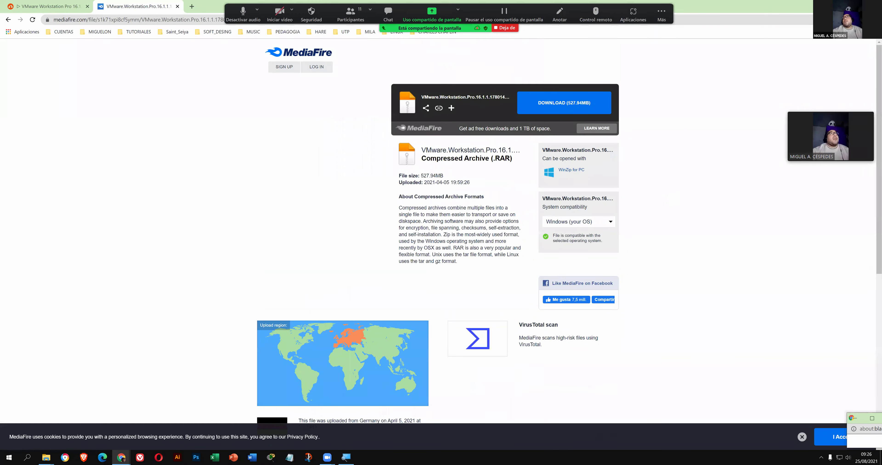
{"action": "left_click", "coordinate": [830, 20]}
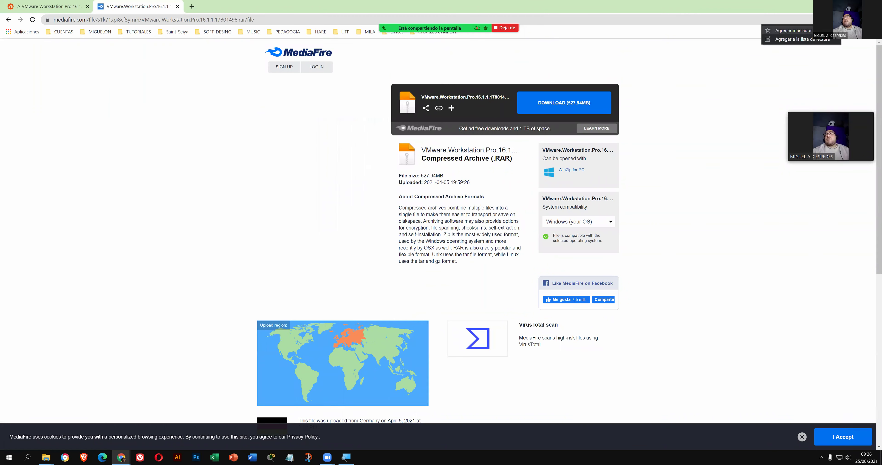
{"action": "left_click", "coordinate": [793, 31]}
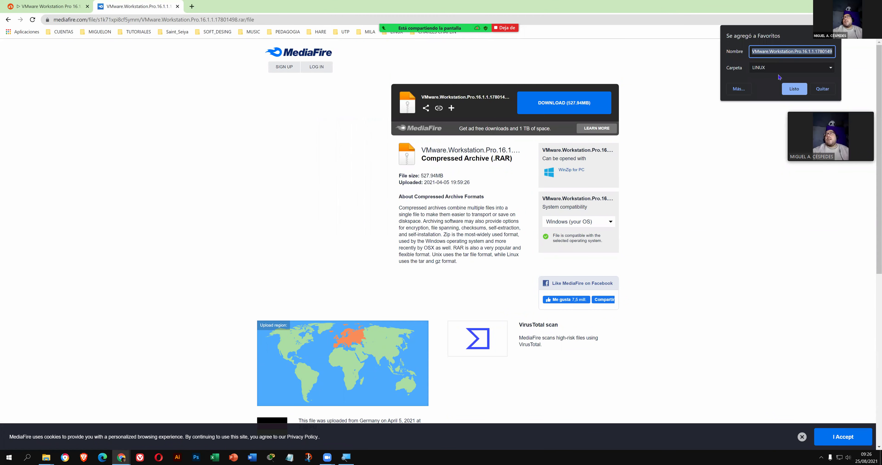
{"action": "left_click", "coordinate": [793, 89]}
{"action": "left_click", "coordinate": [329, 20]}
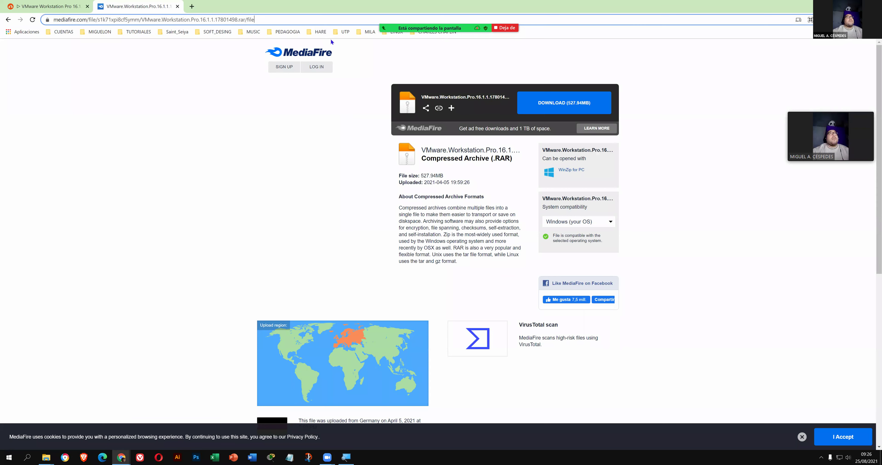
{"action": "right_click", "coordinate": [311, 21]}
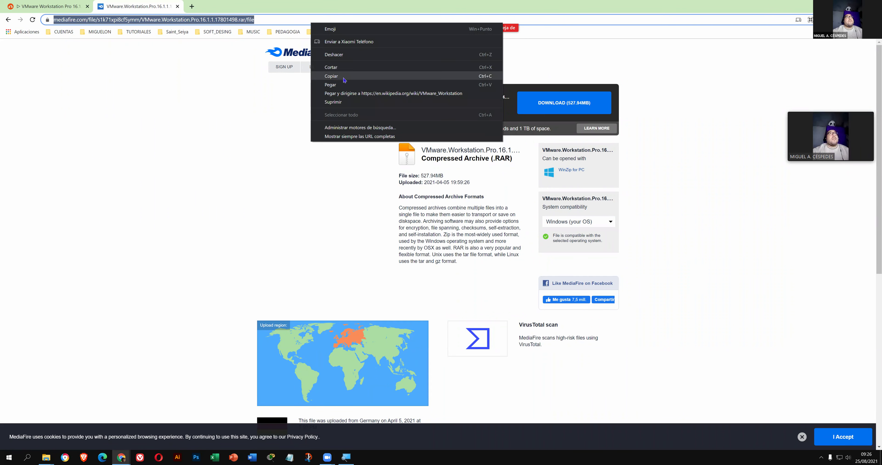
- Copy the MediaFire link, send it in the meeting chat, and close the chat
{"action": "key", "text": "Return"}
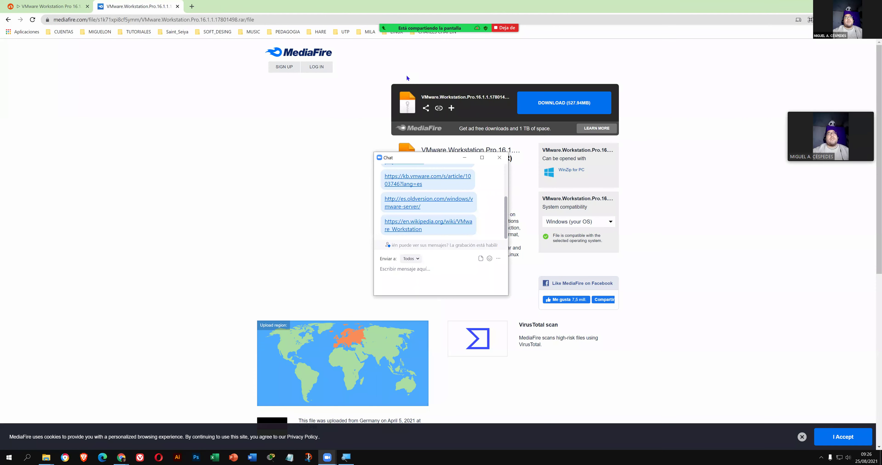
{"action": "right_click", "coordinate": [434, 280]}
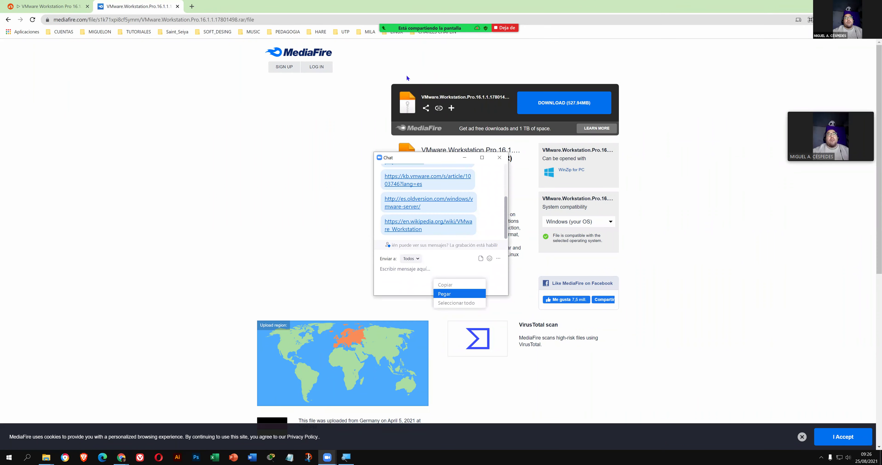
{"action": "key", "text": "Return"}
{"action": "key", "text": "Return"}
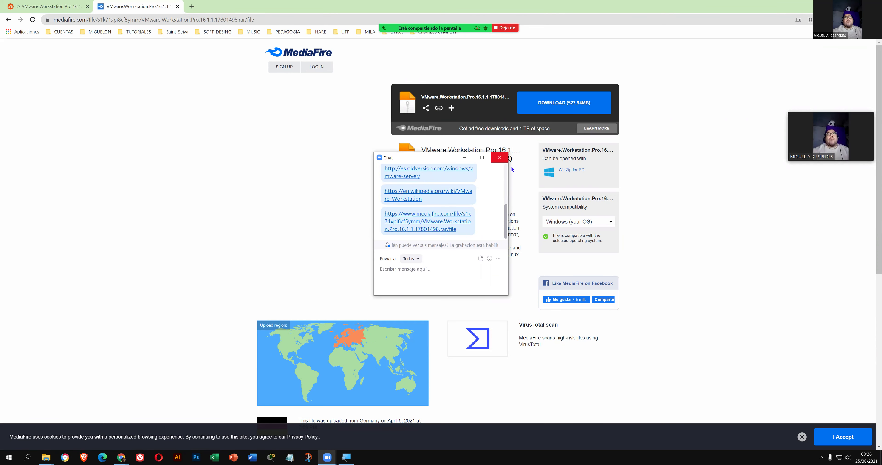
{"action": "left_click", "coordinate": [499, 157]}
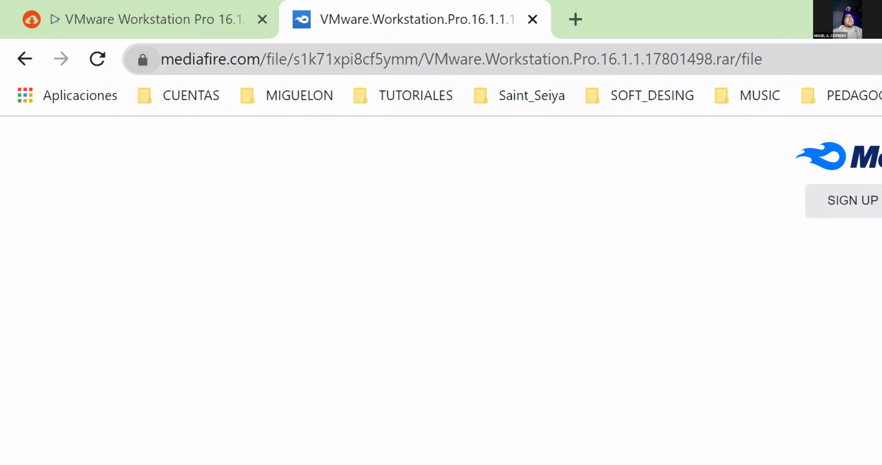
- Start downloading the 527.94 MB VMware Workstation Pro 16.1.1 archive
{"action": "left_click", "coordinate": [174, 59]}
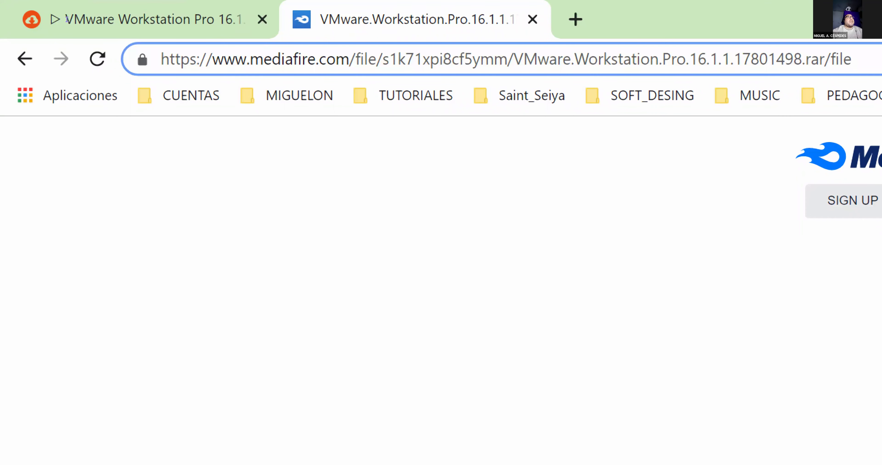
{"action": "left_click_drag", "start_coordinate": [201, 59], "coordinate": [161, 59]}
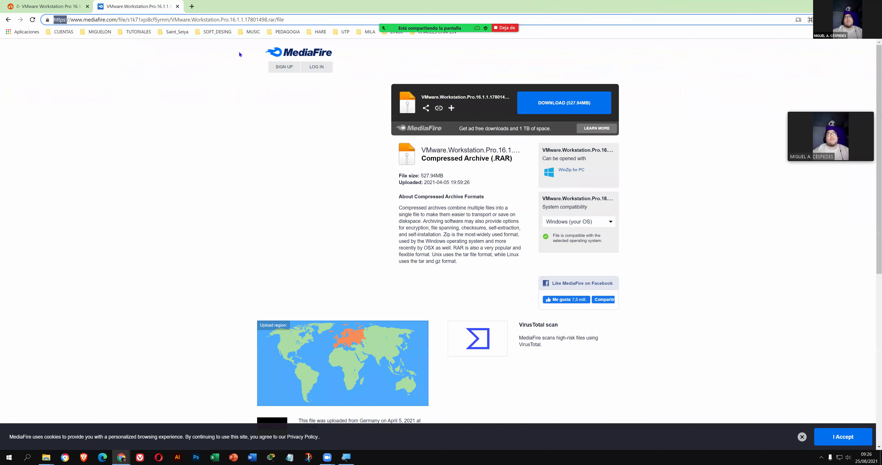
{"action": "left_click", "coordinate": [591, 110]}
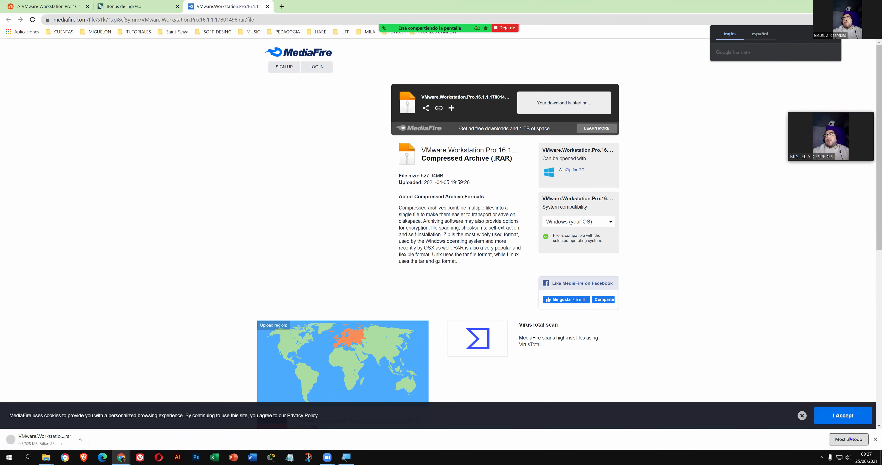
- Open the downloads list, close the ad and MediaFire tabs, and monitor the VMware RAR download progress
{"action": "left_click", "coordinate": [849, 440]}
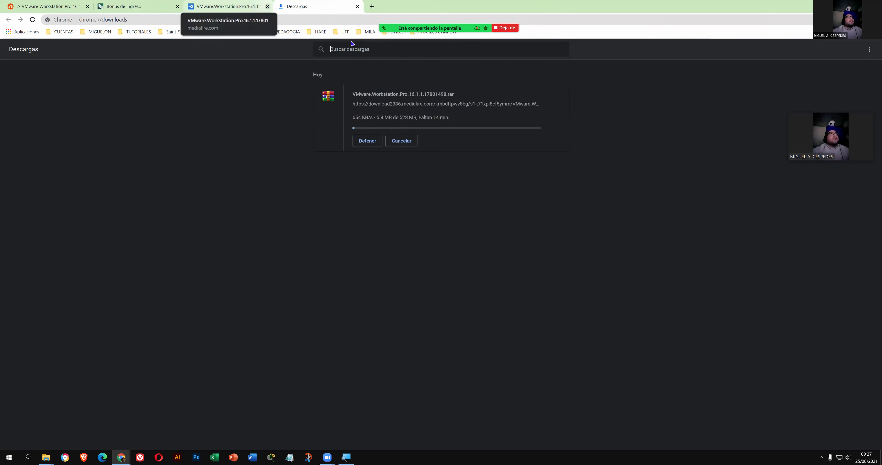
{"action": "left_click", "coordinate": [177, 6]}
{"action": "left_click", "coordinate": [178, 7]}
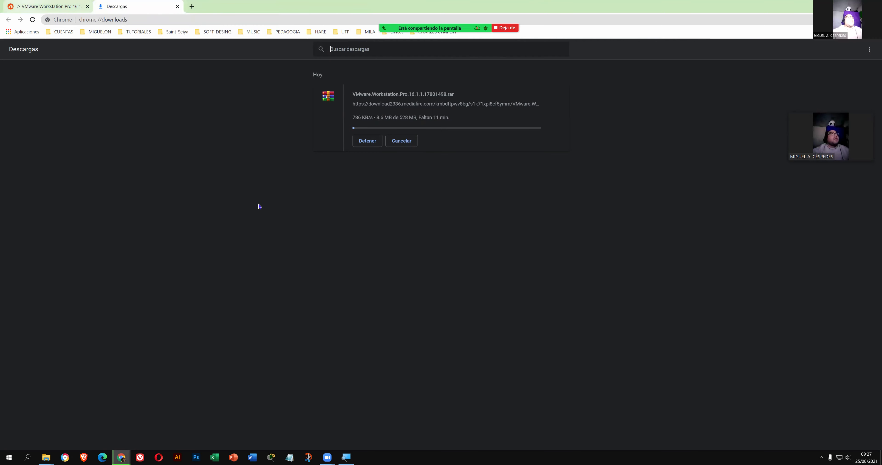
{"action": "key", "text": "ctrl+shift+Tab"}
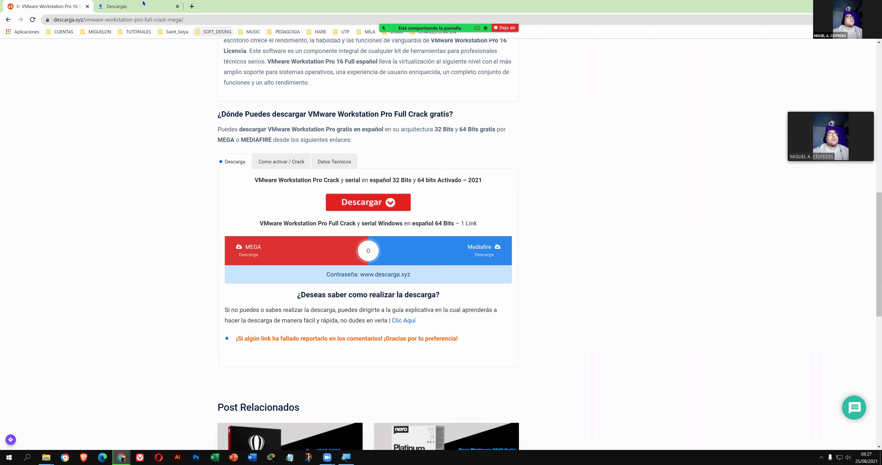
{"action": "key", "text": "ctrl+Tab"}
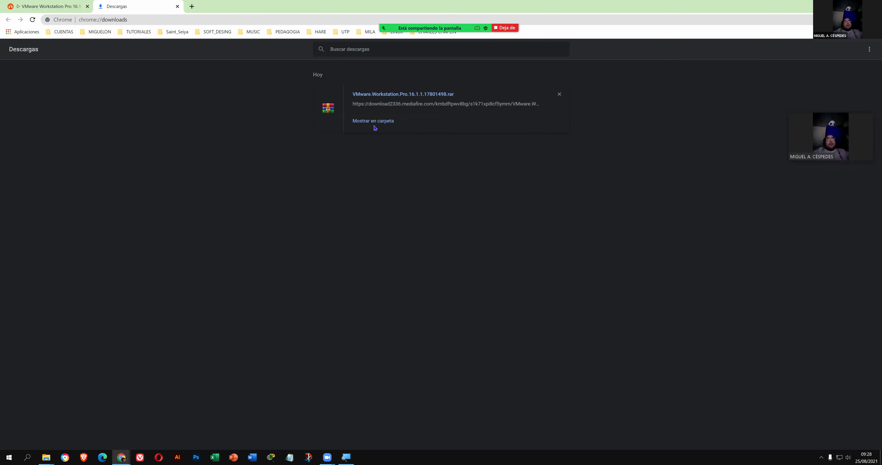
- Show the downloaded RAR in its folder, remove it from Chrome's download list, and close the downloads page
{"action": "left_click", "coordinate": [374, 123]}
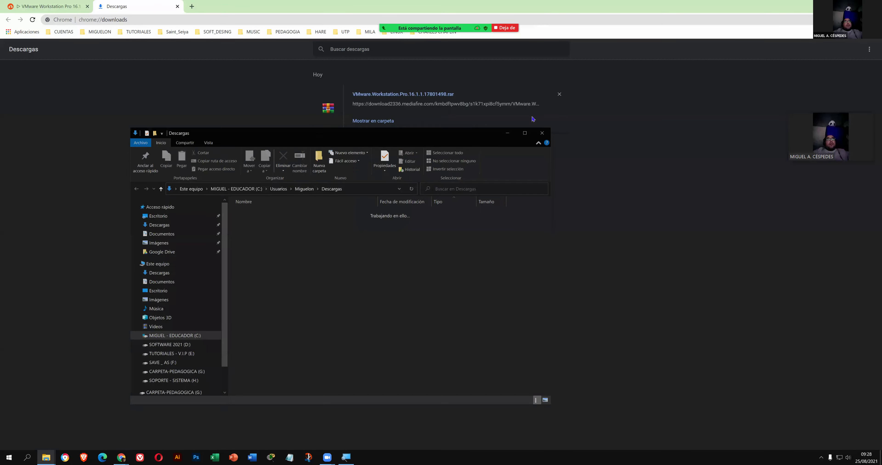
{"action": "left_click", "coordinate": [559, 94]}
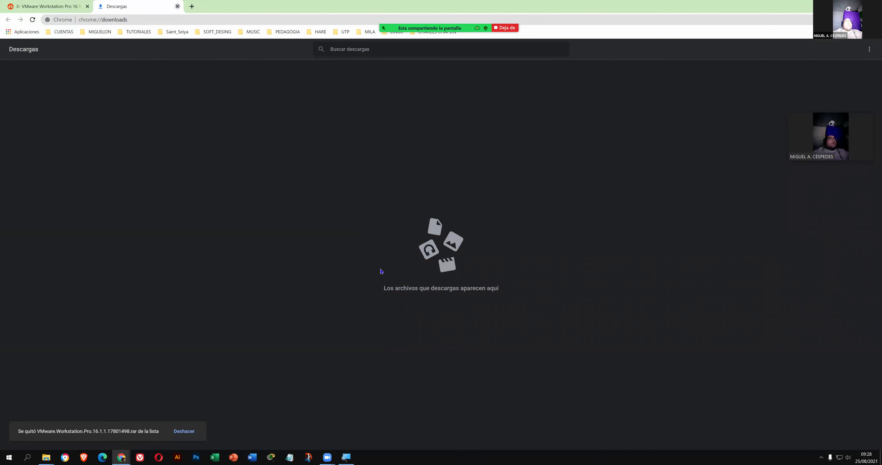
{"action": "key", "text": "ctrl+w"}
- Copy the archive password from the download page and close the ad popup
{"action": "left_click_drag", "start_coordinate": [410, 275], "coordinate": [361, 274]}
{"action": "right_click", "coordinate": [362, 275]}
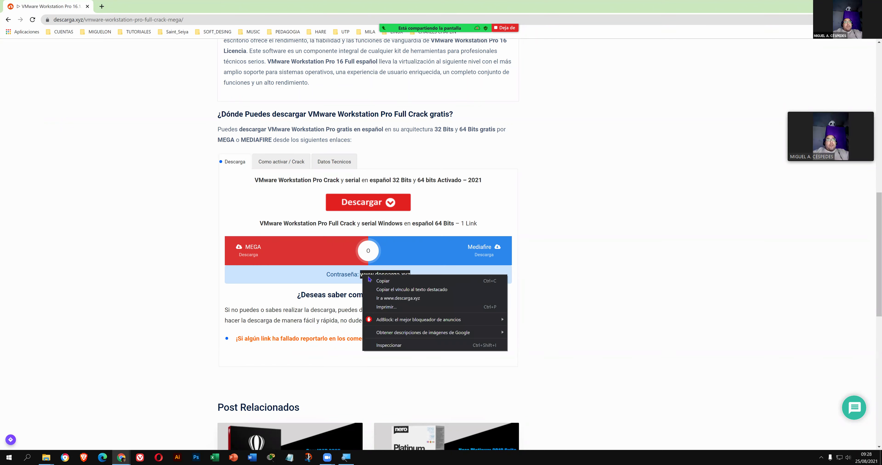
{"action": "left_click", "coordinate": [382, 281]}
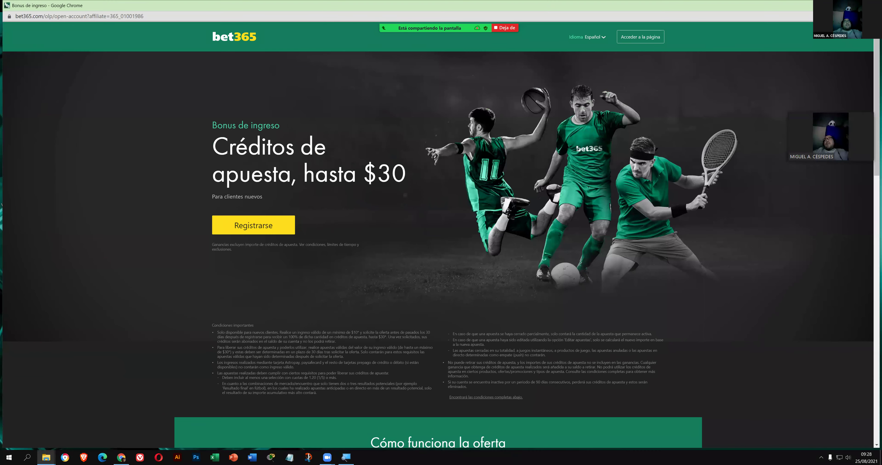
{"action": "key", "text": "ctrl+w"}
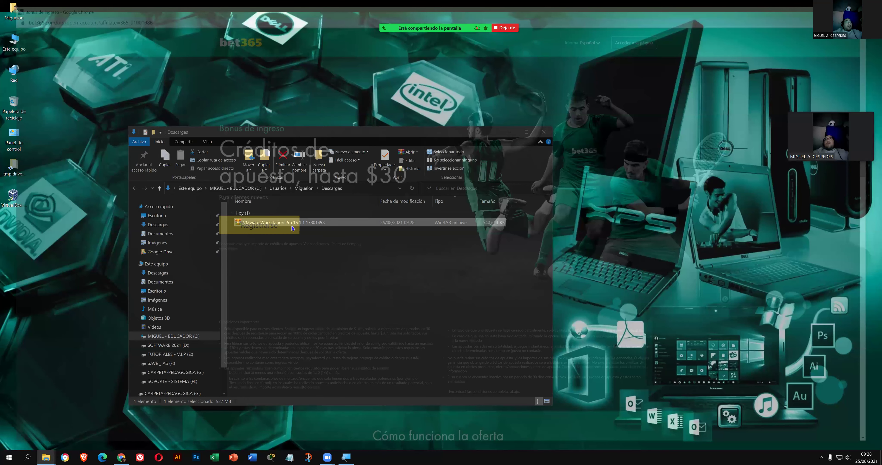
- Open the VMware RAR with the pasted password and extract it to the suggested folder in Descargas
{"action": "double_click", "coordinate": [292, 226]}
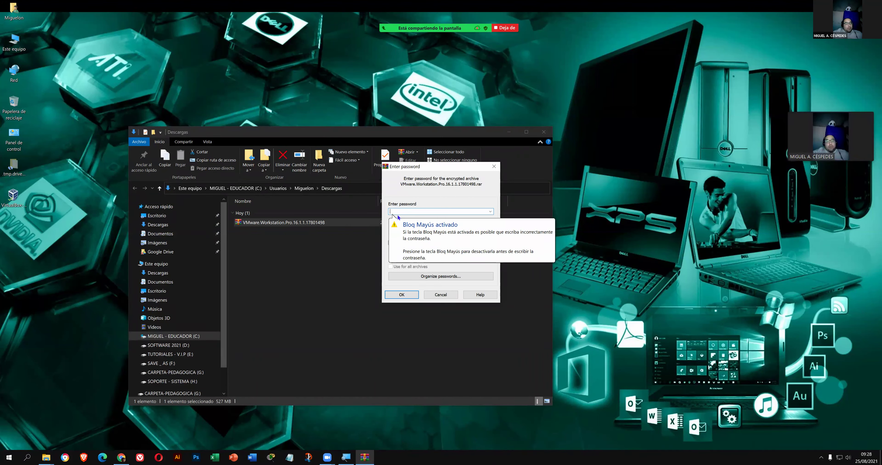
{"action": "key", "text": "ctrl+v"}
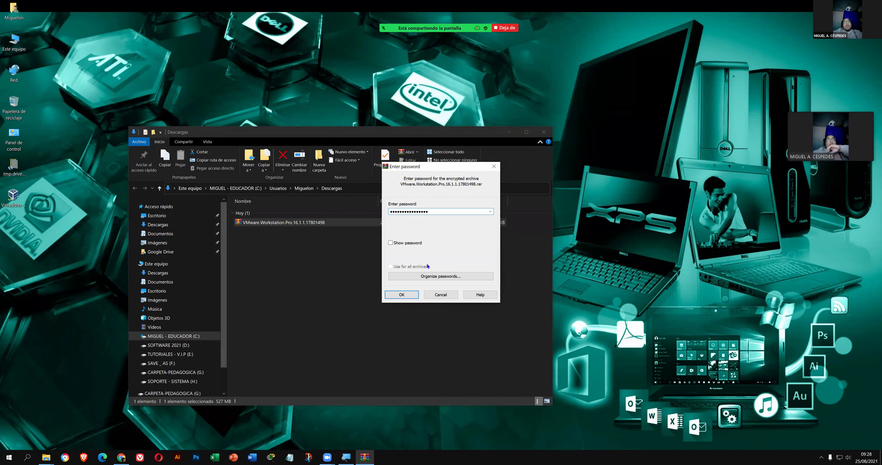
{"action": "left_click", "coordinate": [402, 295]}
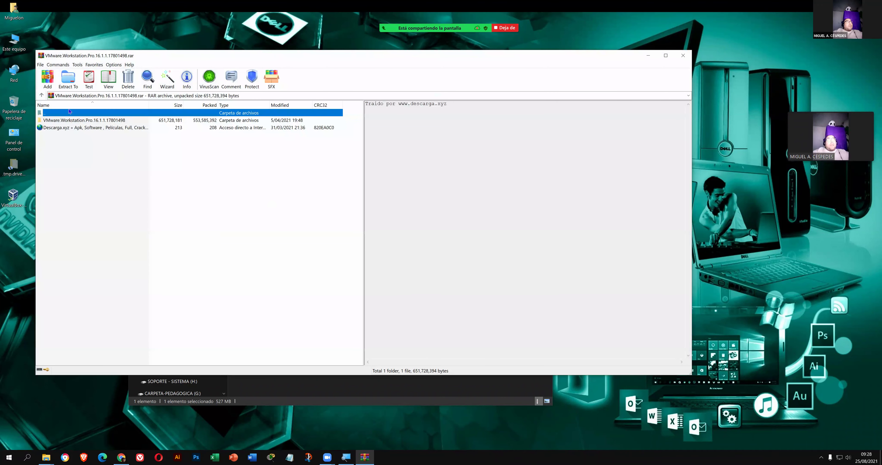
{"action": "left_click", "coordinate": [63, 86]}
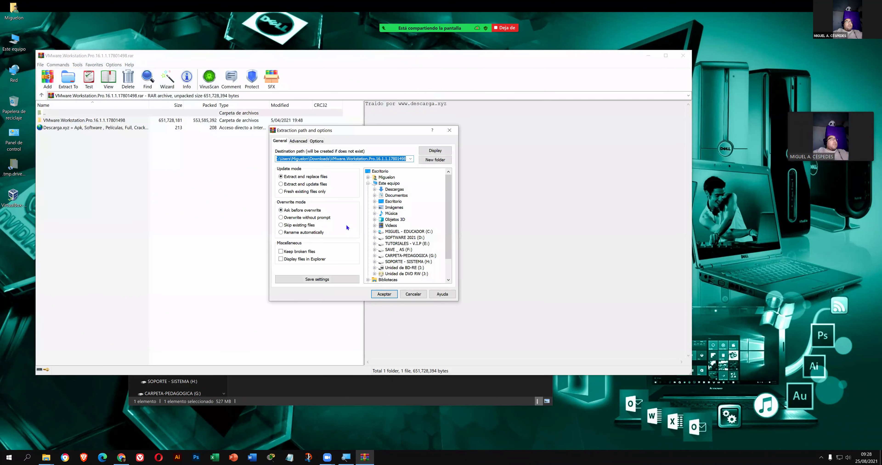
{"action": "left_click", "coordinate": [391, 295]}
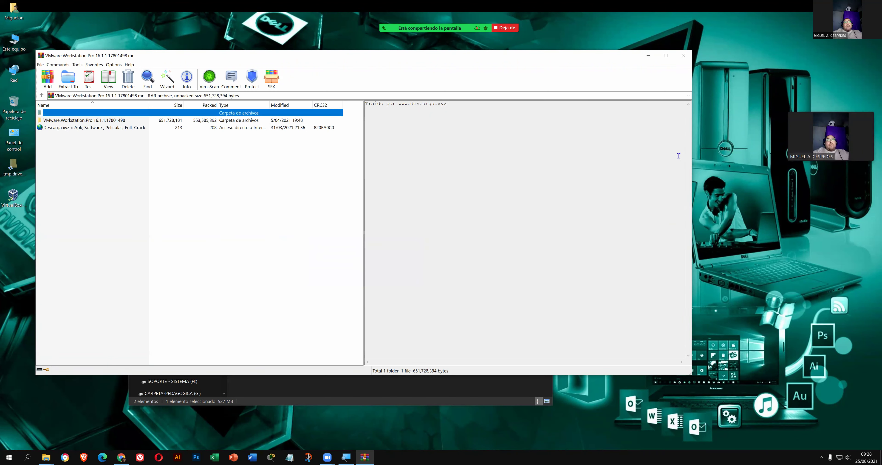
{"action": "left_click", "coordinate": [687, 60]}
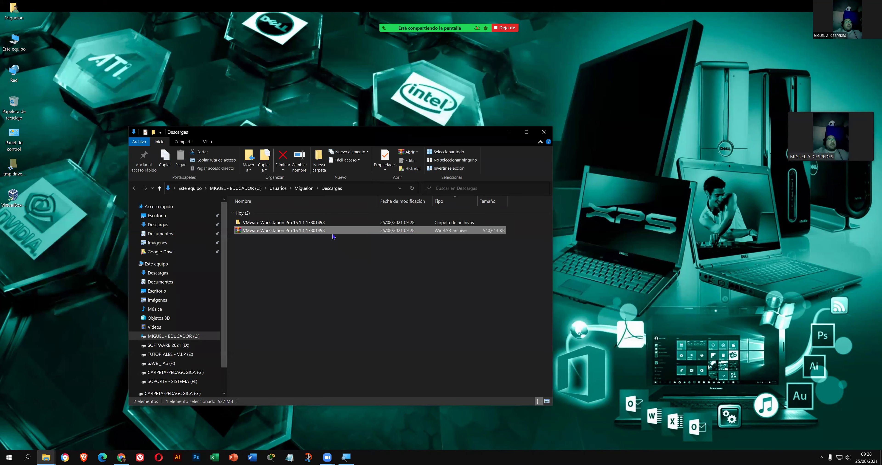
- Delete the Descarga.xyz shortcut from the extracted folder and move the inner VMware folder to the desktop
{"action": "double_click", "coordinate": [322, 223]}
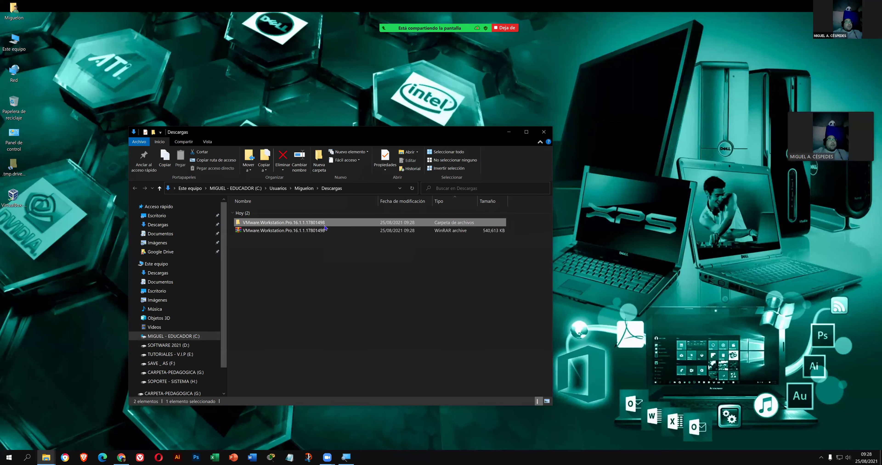
{"action": "left_click", "coordinate": [332, 224]}
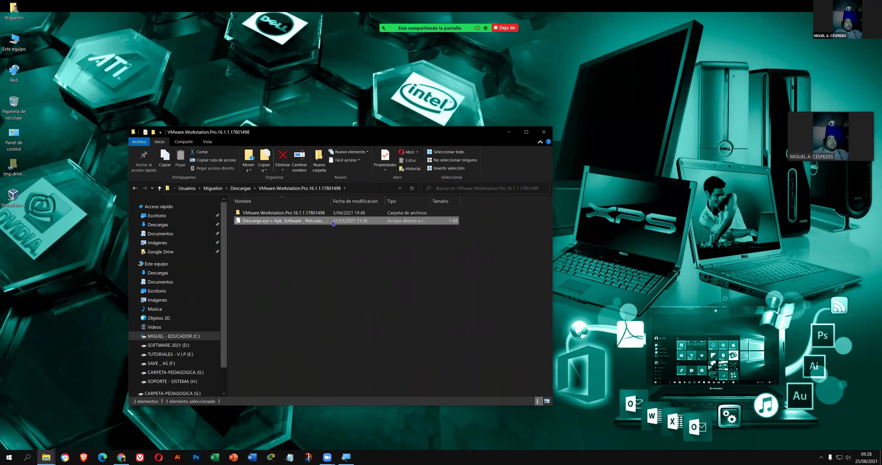
{"action": "key", "text": "Delete"}
{"action": "double_click", "coordinate": [322, 213]}
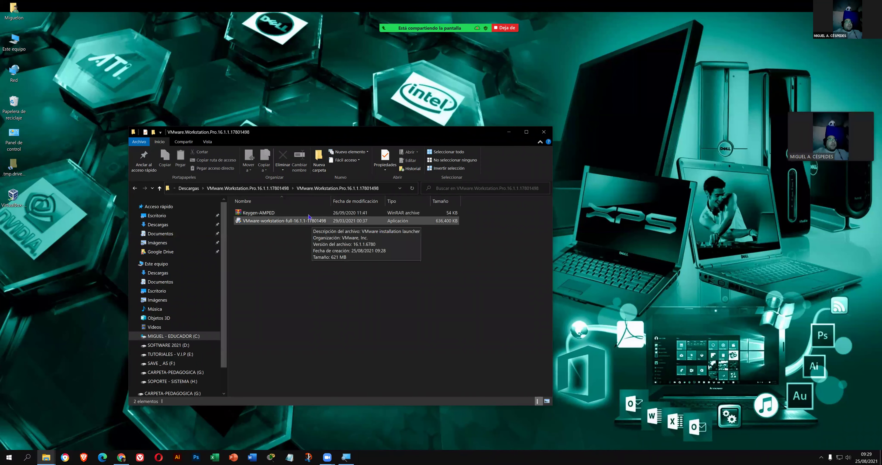
{"action": "left_click_drag", "start_coordinate": [268, 214], "coordinate": [58, 255]}
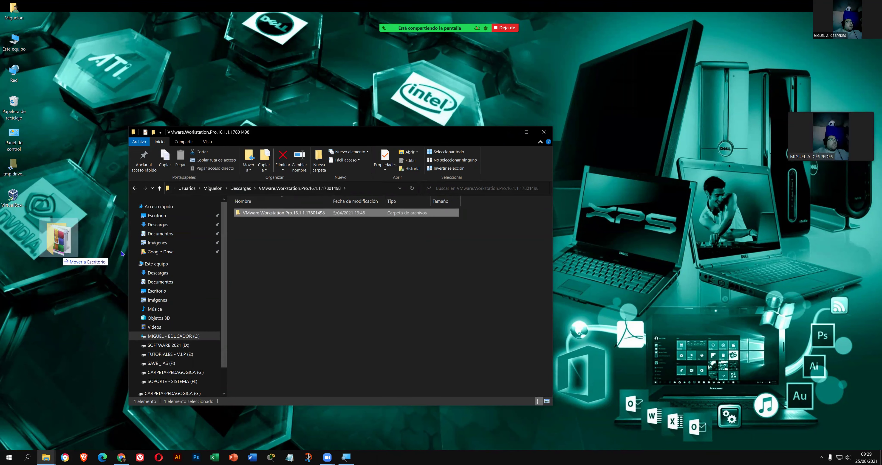
- Delete the leftover archive and folder in Descargas, then open the VMware folder from the desktop
{"action": "left_click", "coordinate": [242, 189]}
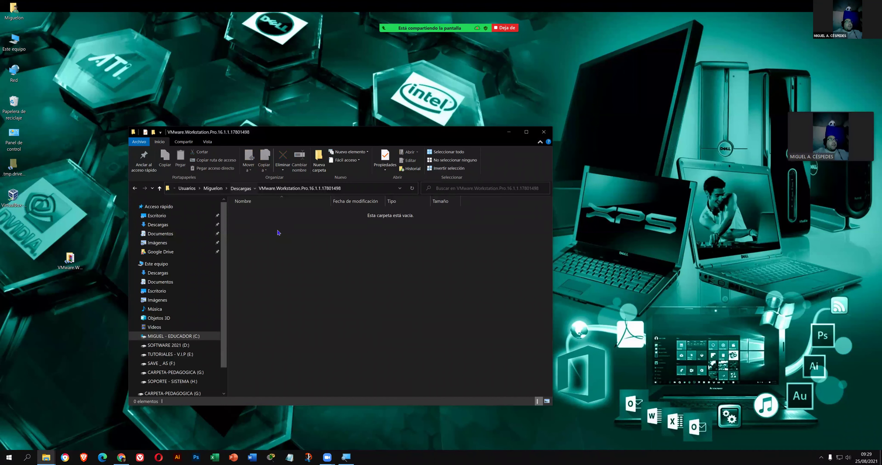
{"action": "key", "text": "ctrl+a"}
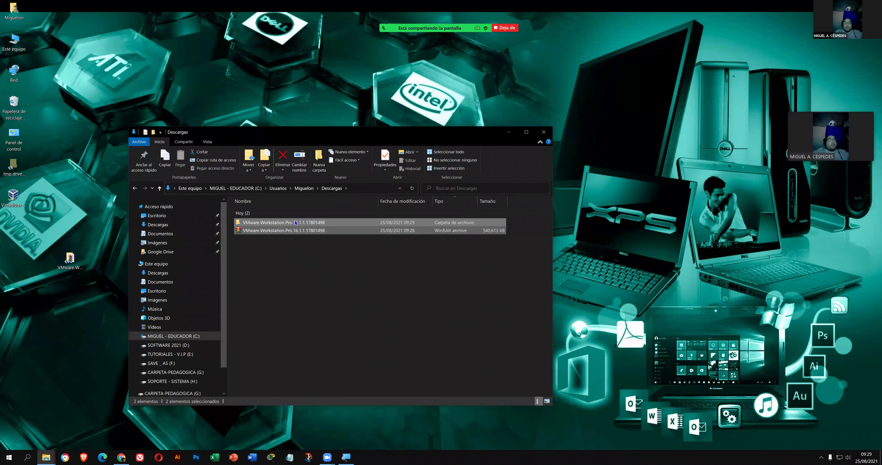
{"action": "key", "text": "Delete"}
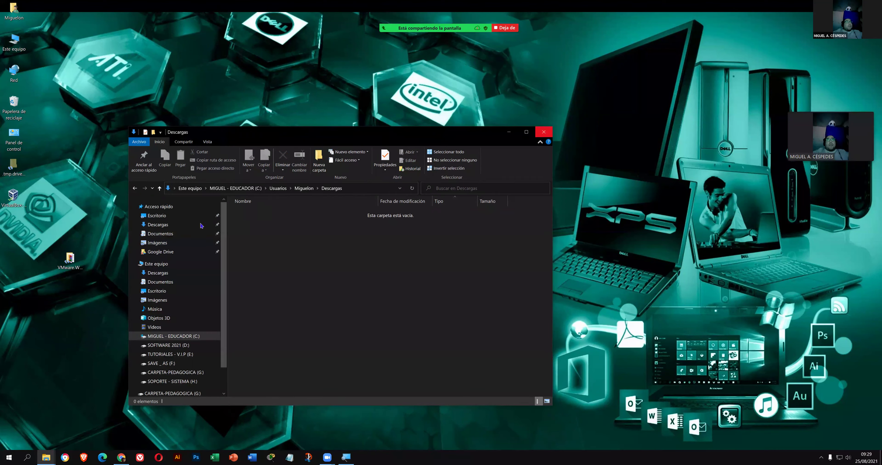
{"action": "left_click", "coordinate": [544, 133]}
{"action": "left_click_drag", "start_coordinate": [41, 253], "coordinate": [24, 234]}
{"action": "double_click", "coordinate": [14, 230]}
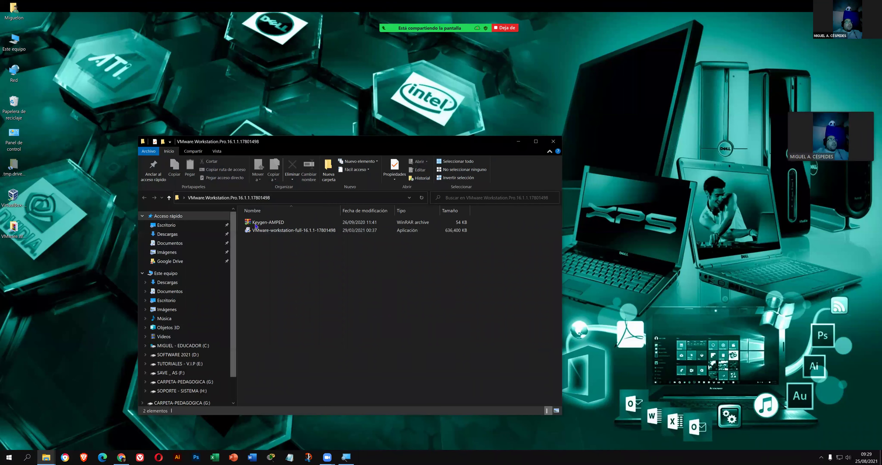
- Test the Keygen-AMPED archive in WinRAR and extract it to its own folder
{"action": "double_click", "coordinate": [261, 223]}
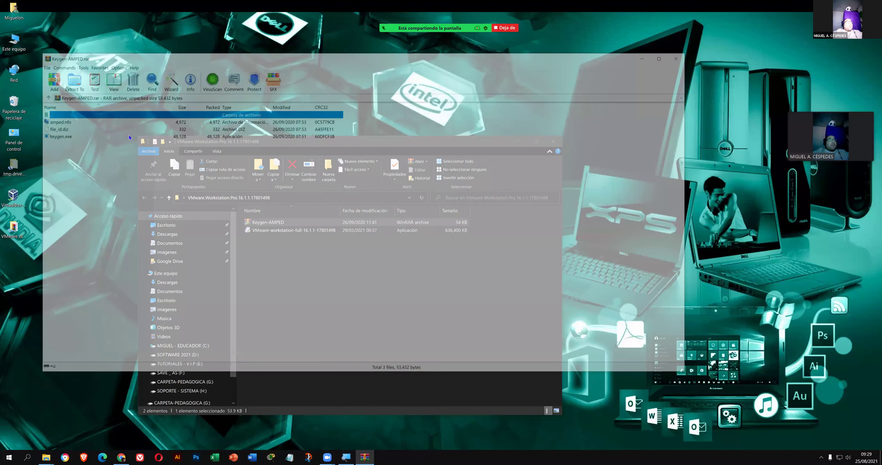
{"action": "left_click", "coordinate": [83, 85]}
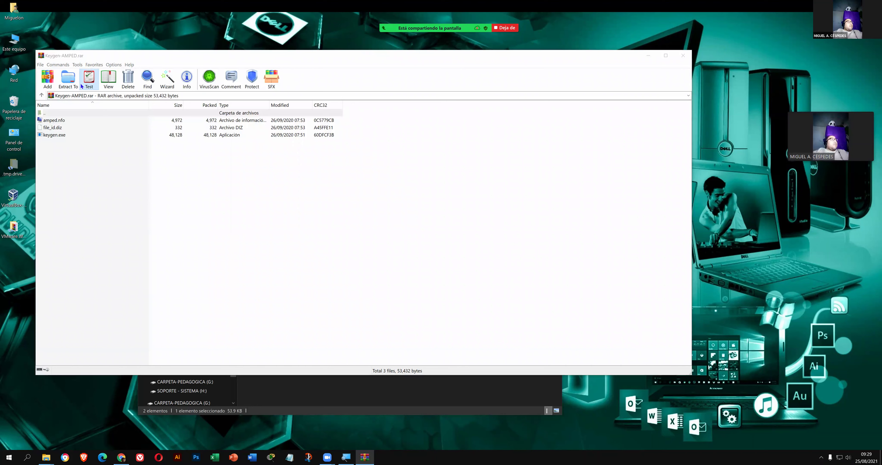
{"action": "key", "text": "Return"}
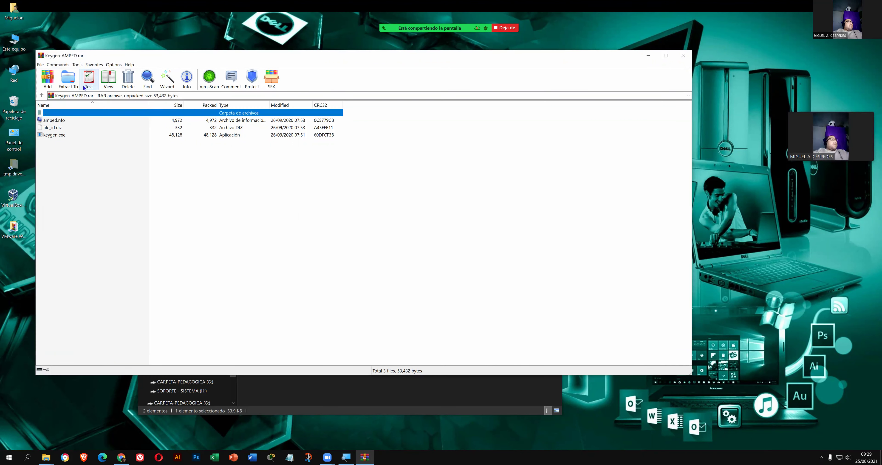
{"action": "left_click", "coordinate": [77, 82]}
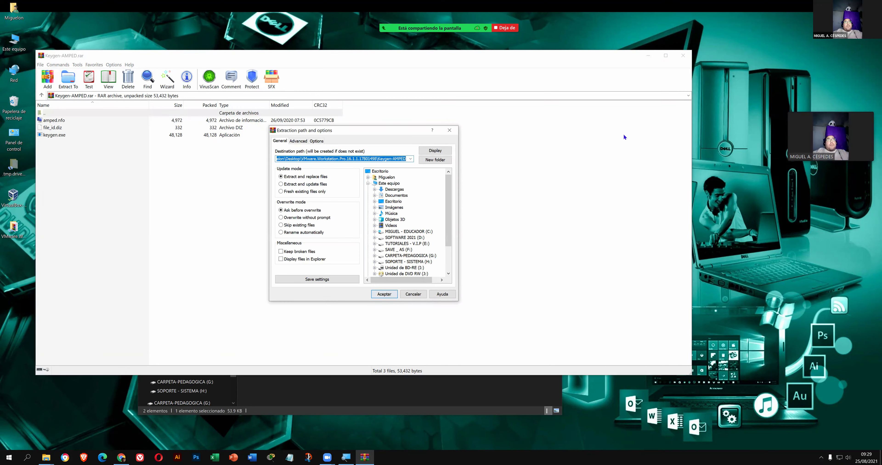
{"action": "key", "text": "Return"}
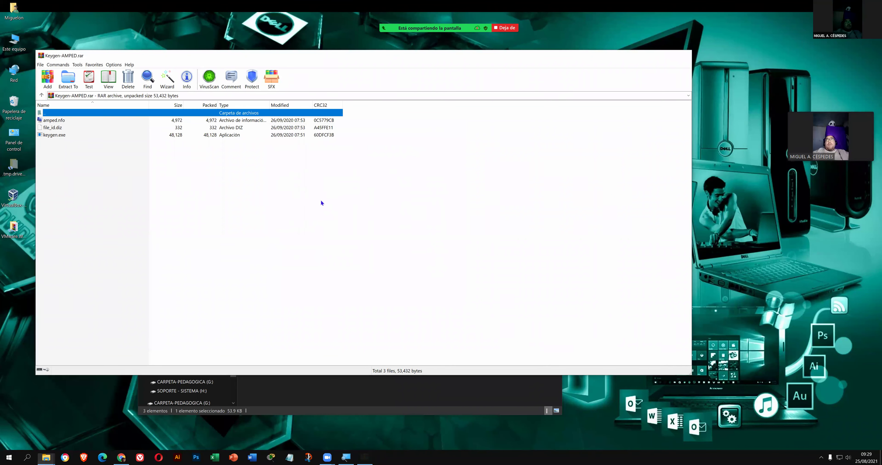
{"action": "key", "text": "alt+F4"}
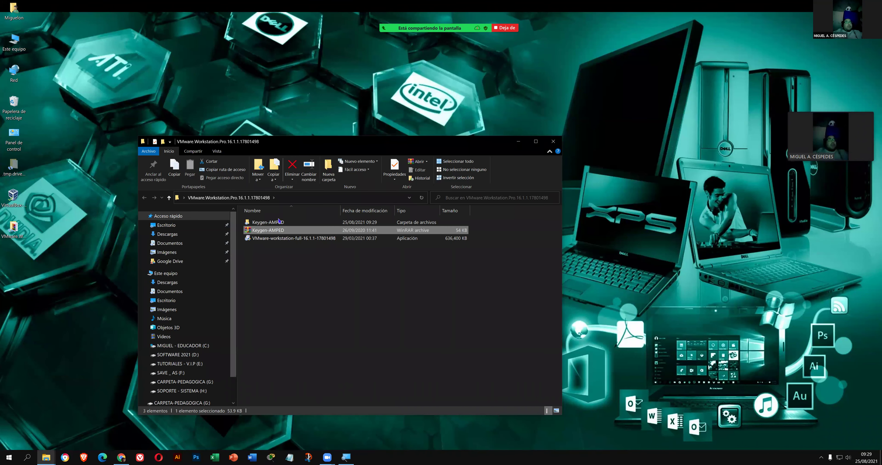
- Delete amped and file_id.diz from the Keygen-AMPED folder, then return to the parent folder
{"action": "left_click", "coordinate": [279, 222]}
{"action": "double_click", "coordinate": [279, 223]}
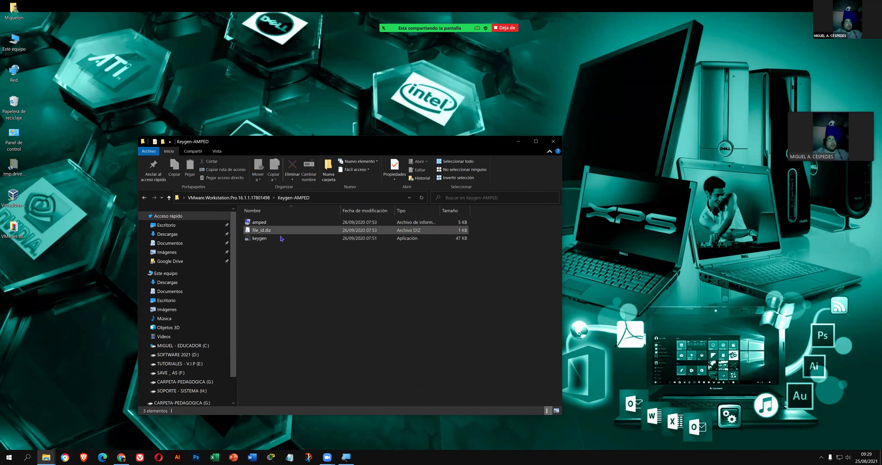
{"action": "left_click", "coordinate": [263, 223]}
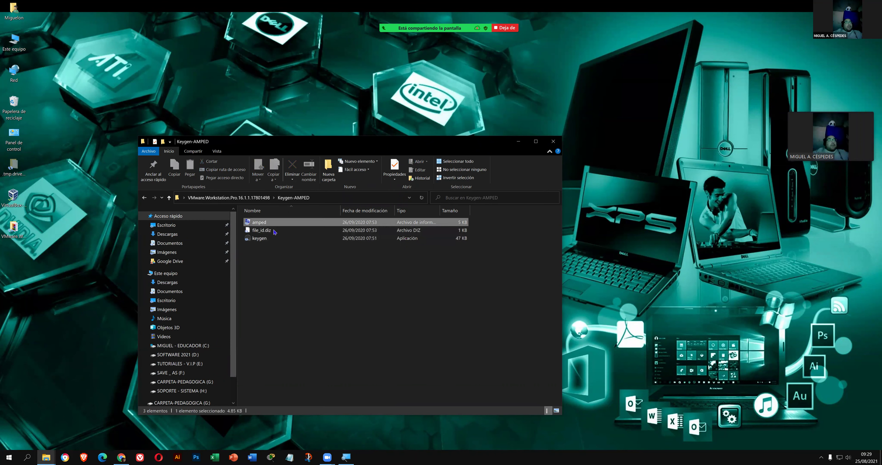
{"action": "left_click", "coordinate": [275, 232], "text": "shift"}
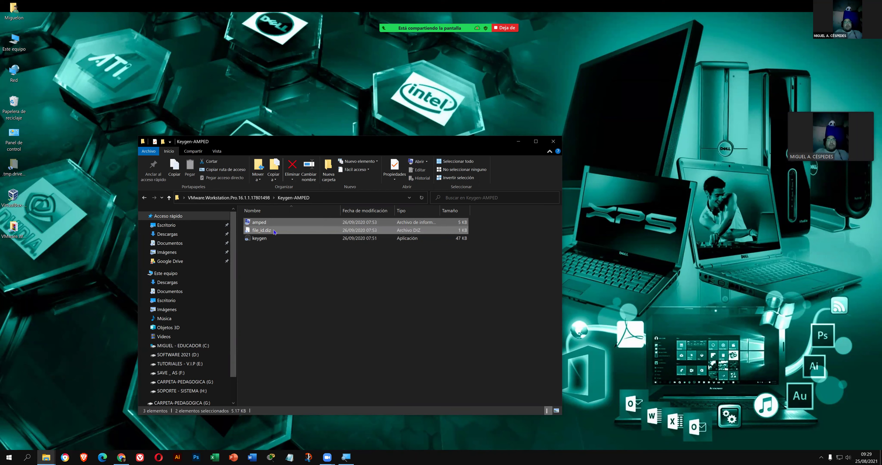
{"action": "key", "text": "Delete"}
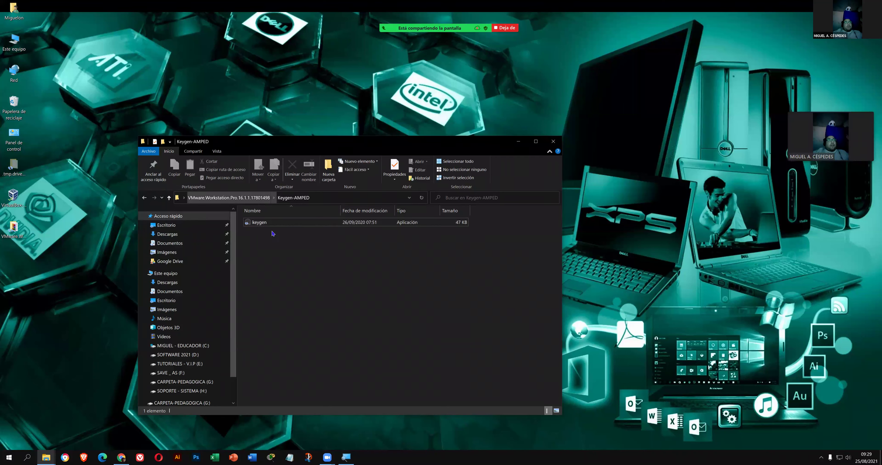
{"action": "key", "text": "alt+Up"}
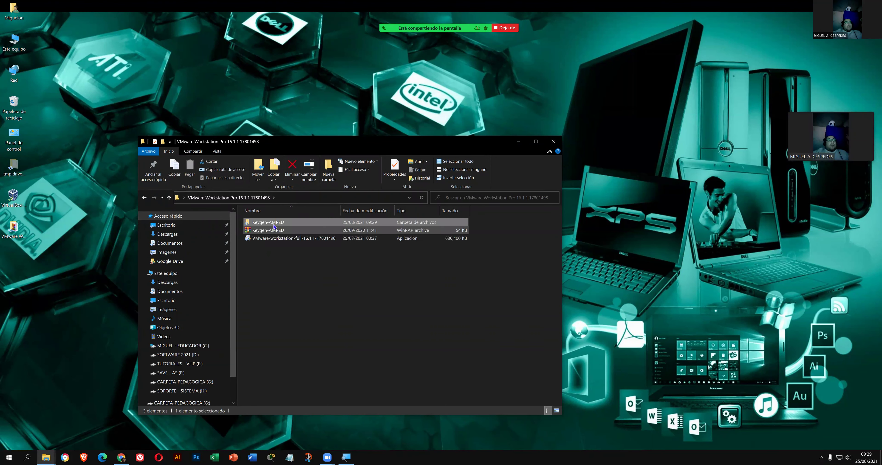
- Pack the Keygen-AMPED folder into Keygen-AMPED.rar and check its contents
{"action": "right_click", "coordinate": [274, 226]}
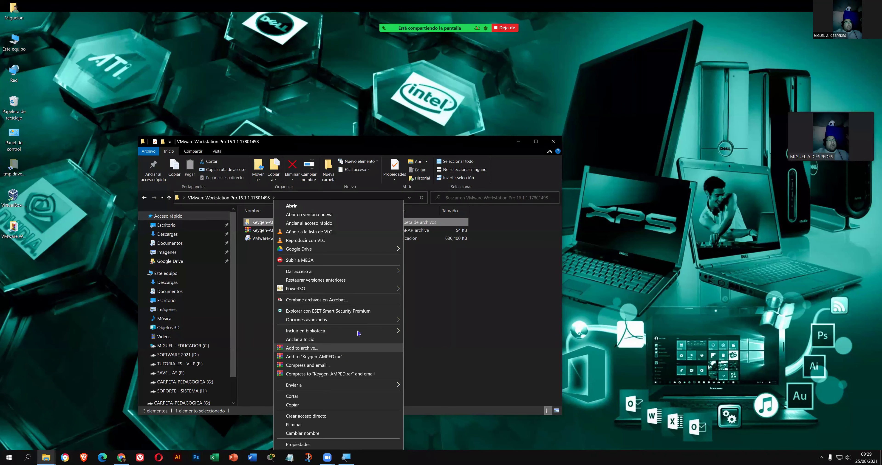
{"action": "left_click", "coordinate": [358, 348]}
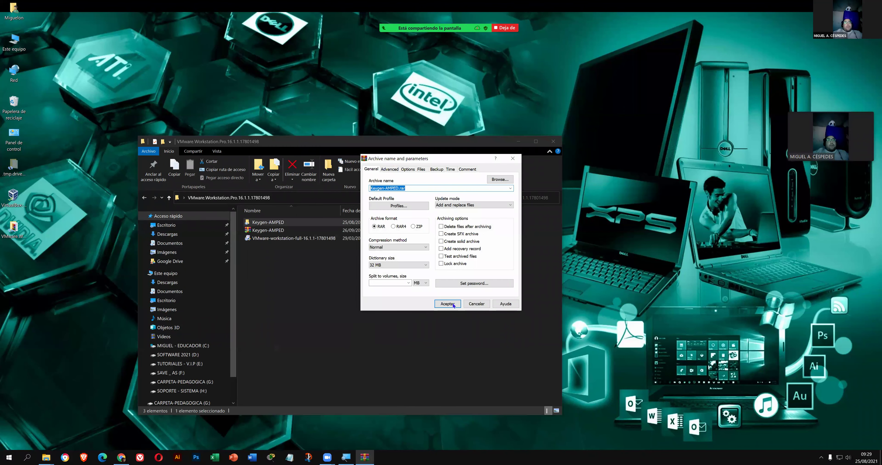
{"action": "left_click", "coordinate": [454, 306]}
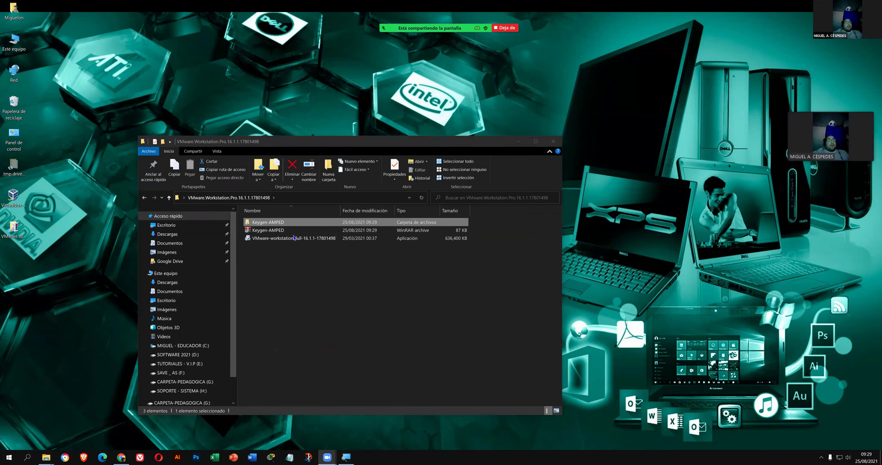
{"action": "double_click", "coordinate": [282, 231]}
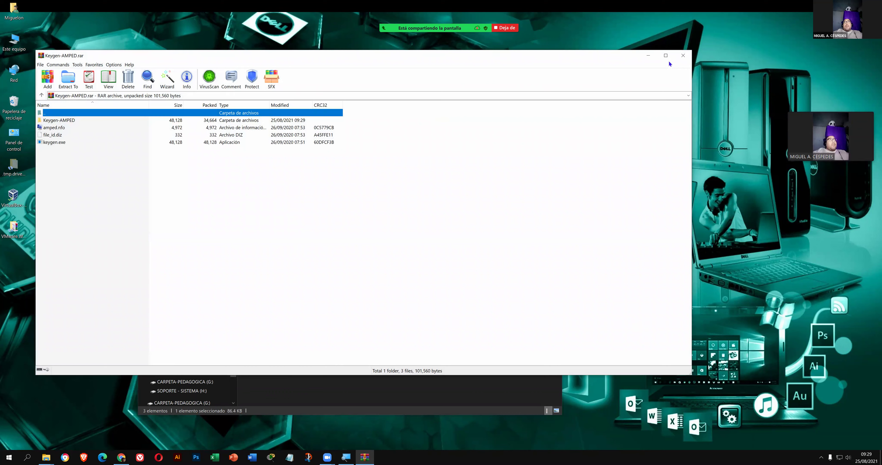
{"action": "key", "text": "Escape"}
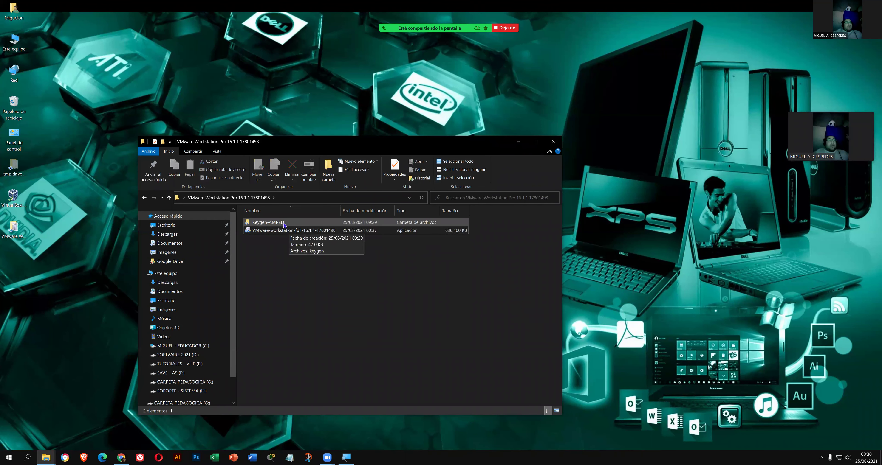
- Re-create Keygen-AMPED.rar from the folder and verify it contains keygen.exe
{"action": "left_click", "coordinate": [284, 225]}
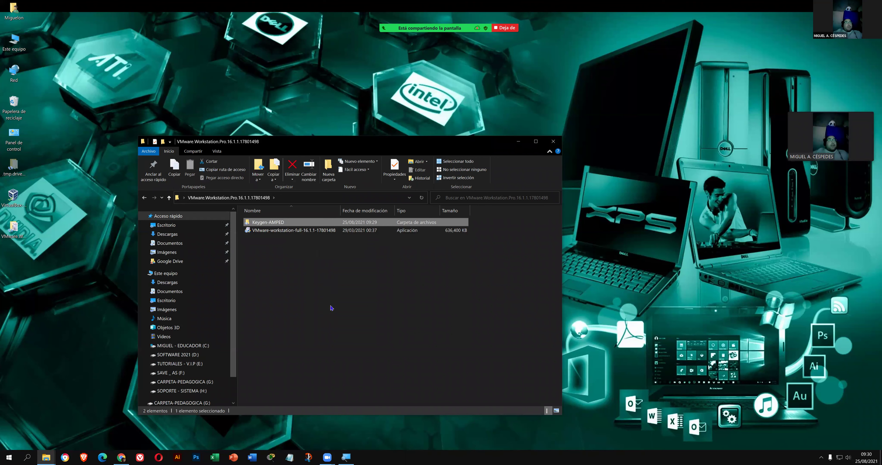
{"action": "key", "text": "shift+F10"}
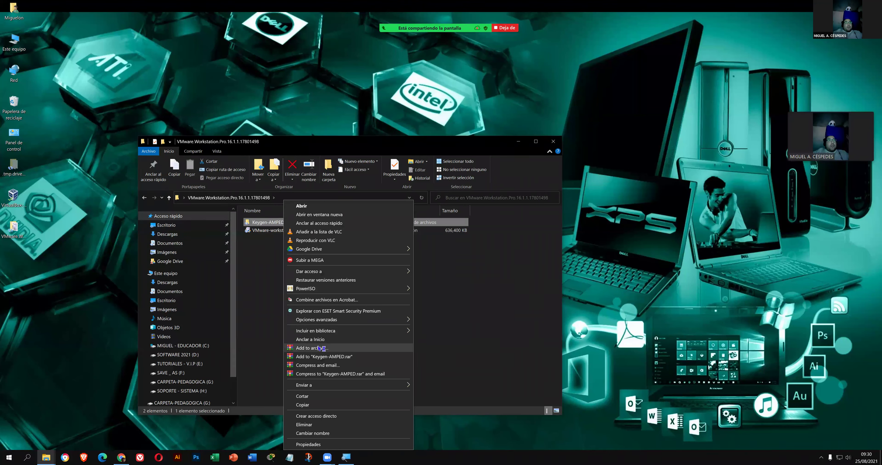
{"action": "left_click", "coordinate": [318, 348]}
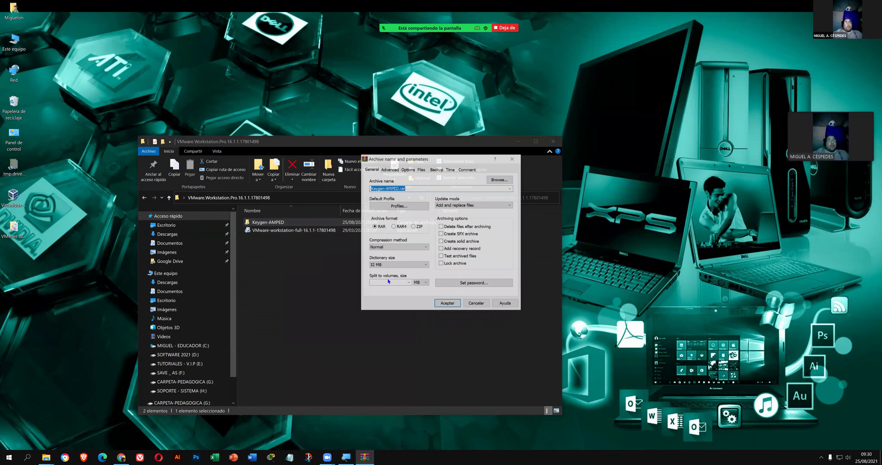
{"action": "left_click", "coordinate": [447, 304]}
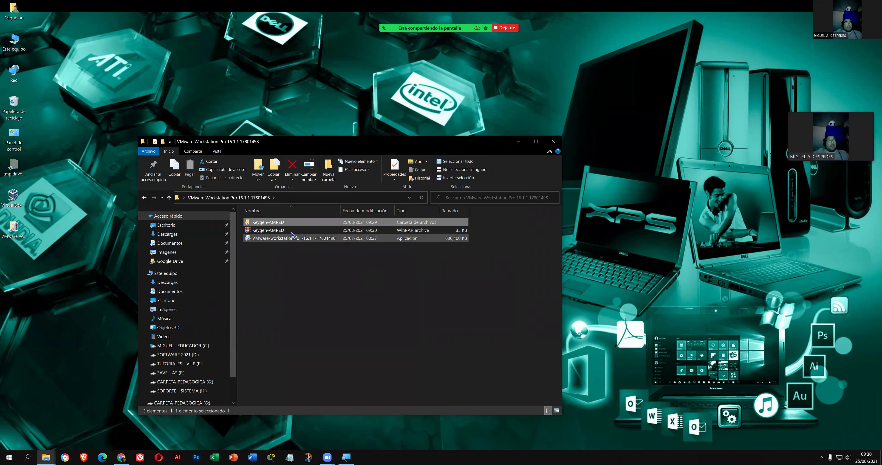
{"action": "double_click", "coordinate": [284, 233]}
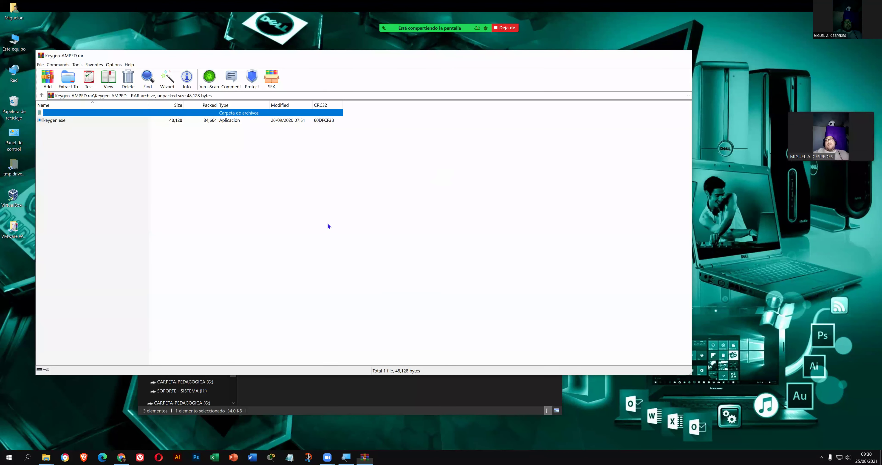
{"action": "key", "text": "alt+F4"}
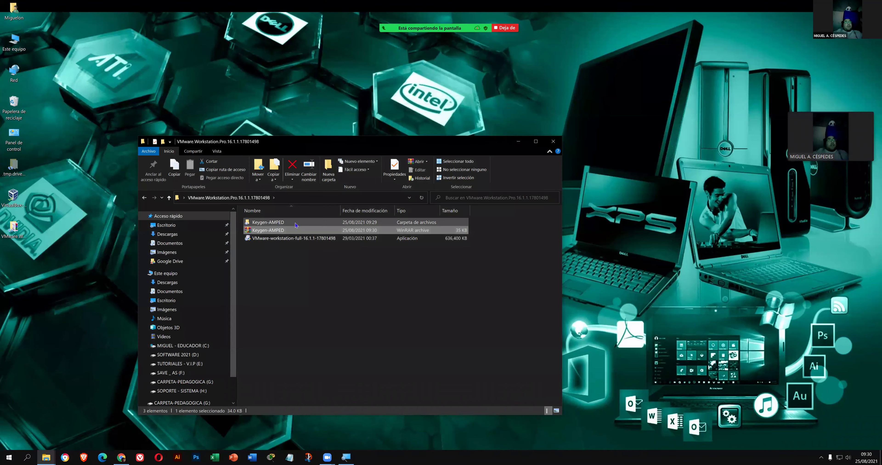
{"action": "left_click", "coordinate": [278, 223]}
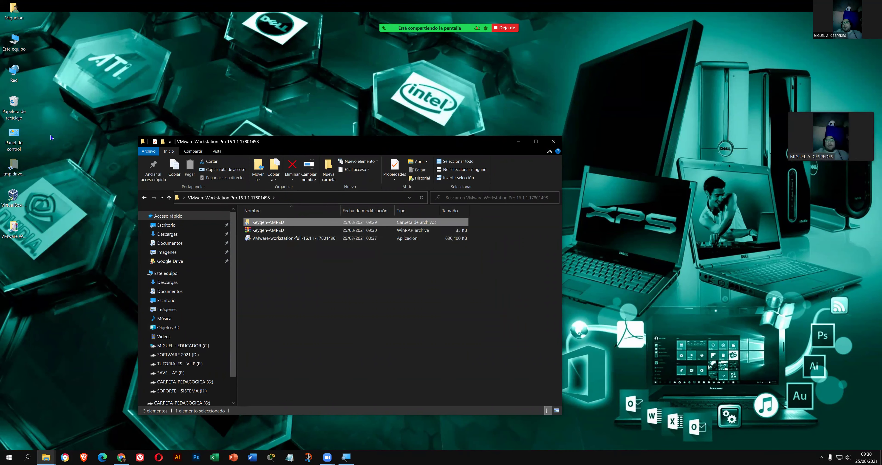
- Empty the Recycle Bin and start pausing ESET protection from its tray icon, dismissing the threat warning
{"action": "right_click", "coordinate": [18, 97]}
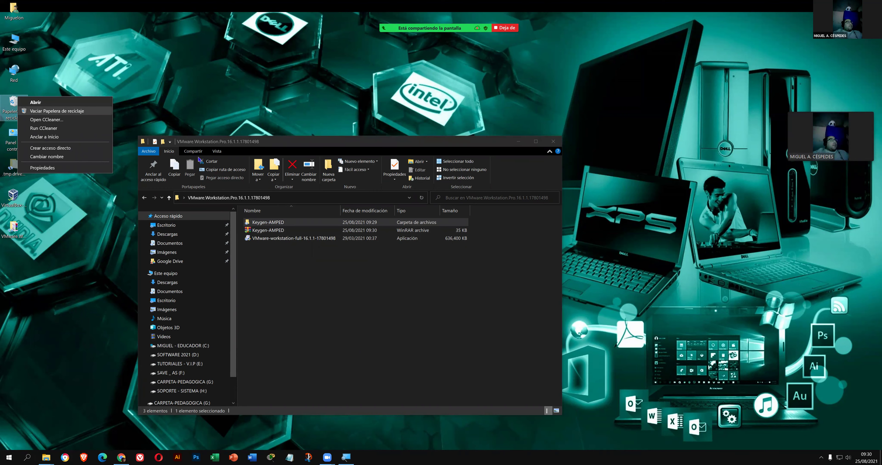
{"action": "left_click", "coordinate": [484, 240]}
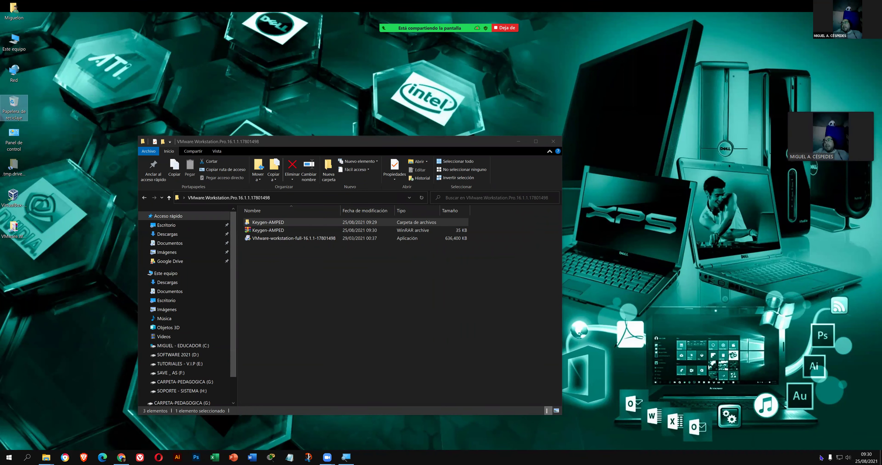
{"action": "left_click", "coordinate": [821, 458]}
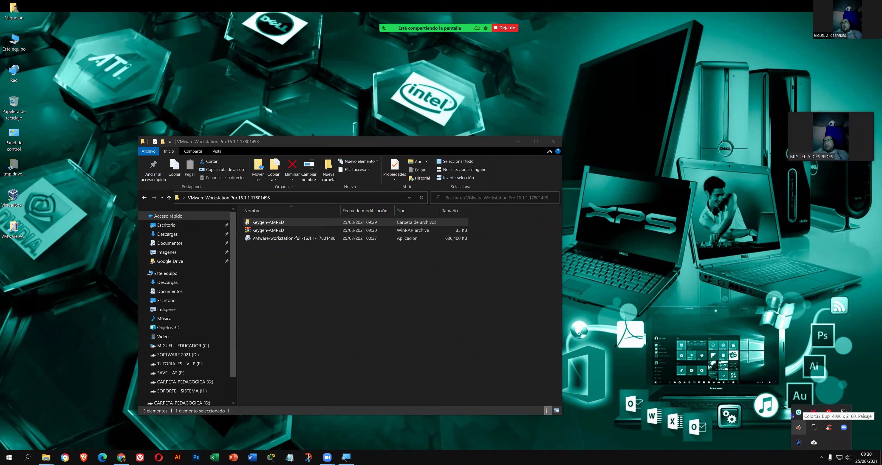
{"action": "right_click", "coordinate": [800, 414]}
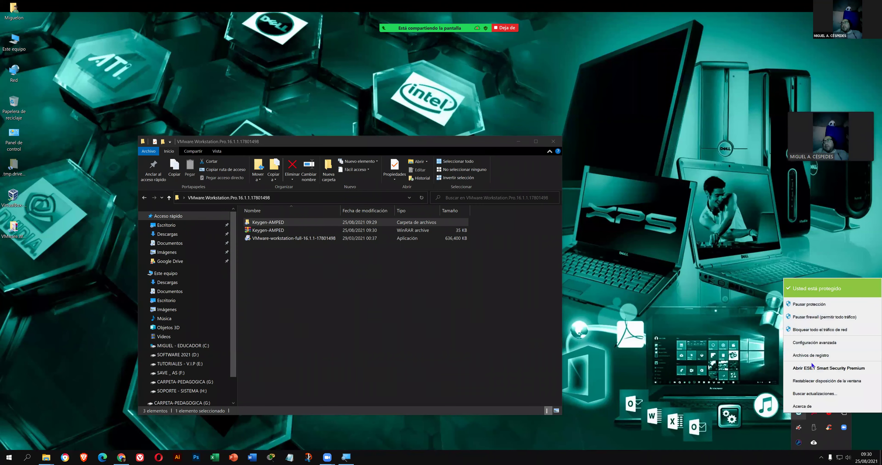
{"action": "left_click", "coordinate": [833, 305]}
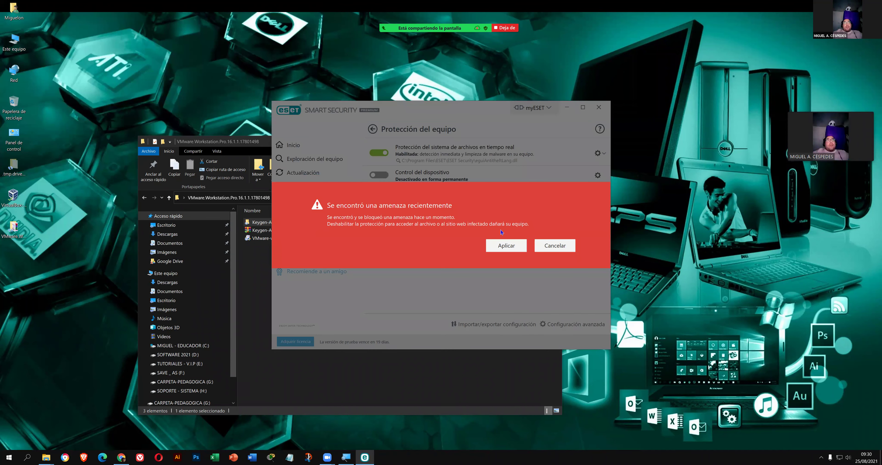
{"action": "left_click", "coordinate": [558, 246]}
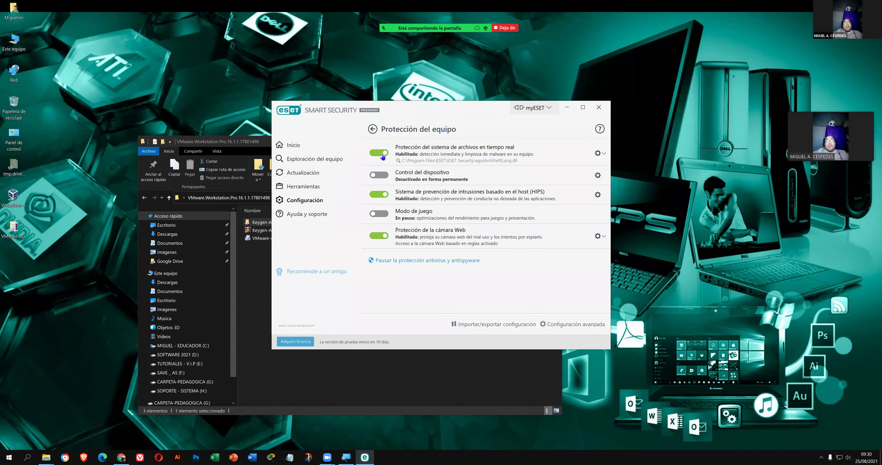
- Turn off real-time file system protection until the next restart, apply, and close ESET
{"action": "left_click", "coordinate": [380, 153]}
{"action": "left_click", "coordinate": [389, 247]}
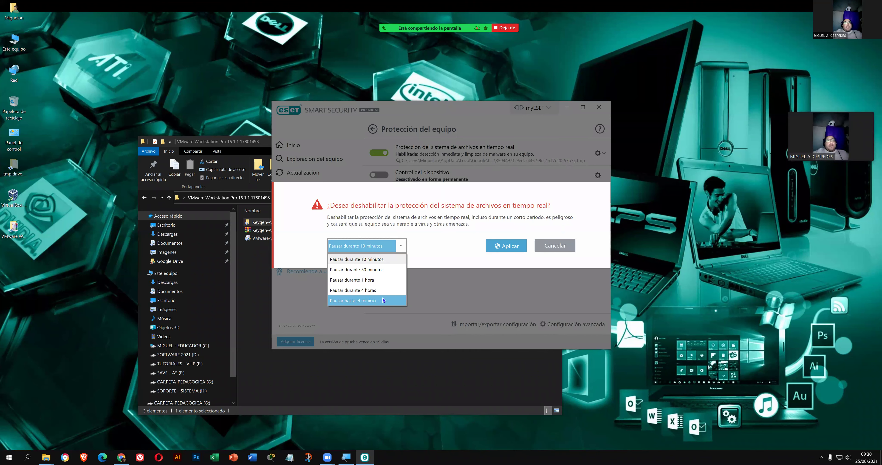
{"action": "left_click", "coordinate": [383, 298]}
{"action": "left_click", "coordinate": [507, 250]}
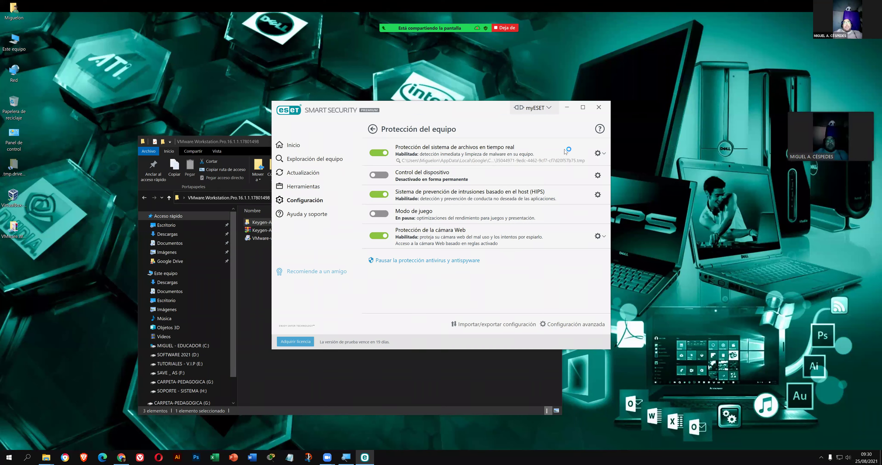
{"action": "left_click", "coordinate": [599, 109]}
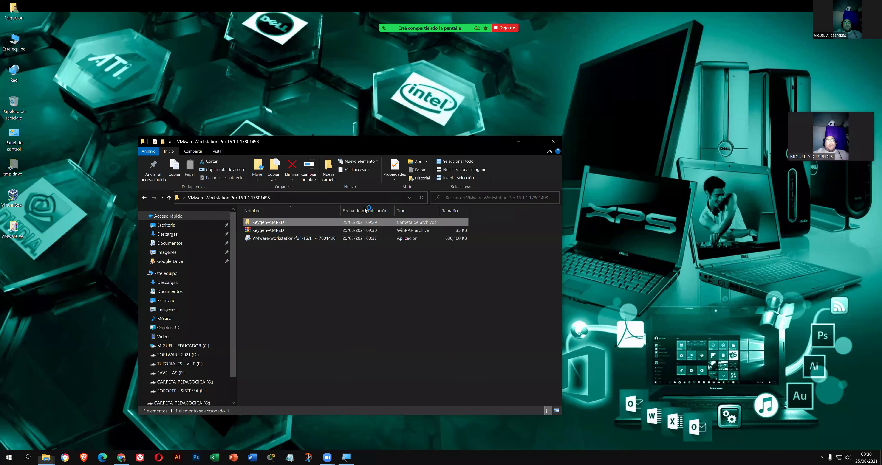
- Run the keygen from Keygen-AMPED, copy the generated serial, and exit it
{"action": "double_click", "coordinate": [274, 223]}
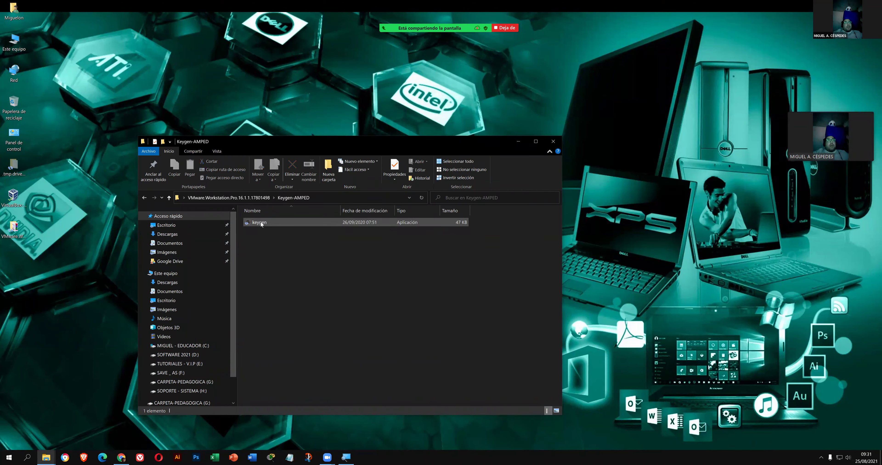
{"action": "double_click", "coordinate": [258, 223]}
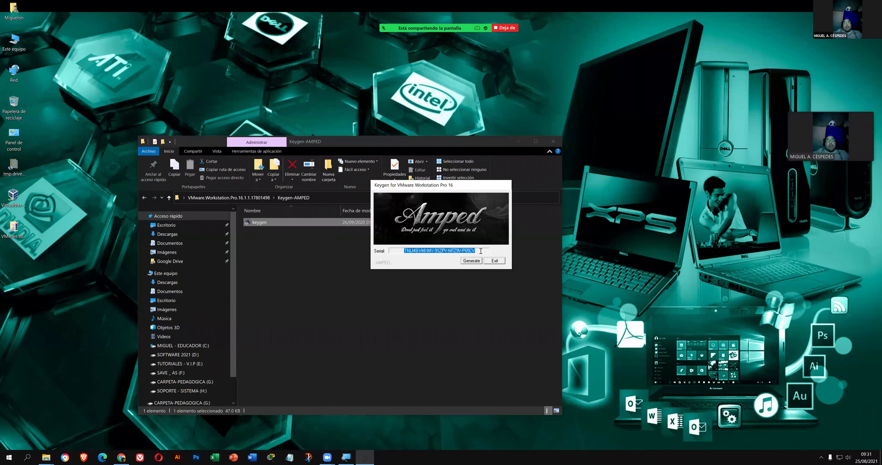
{"action": "right_click", "coordinate": [415, 252]}
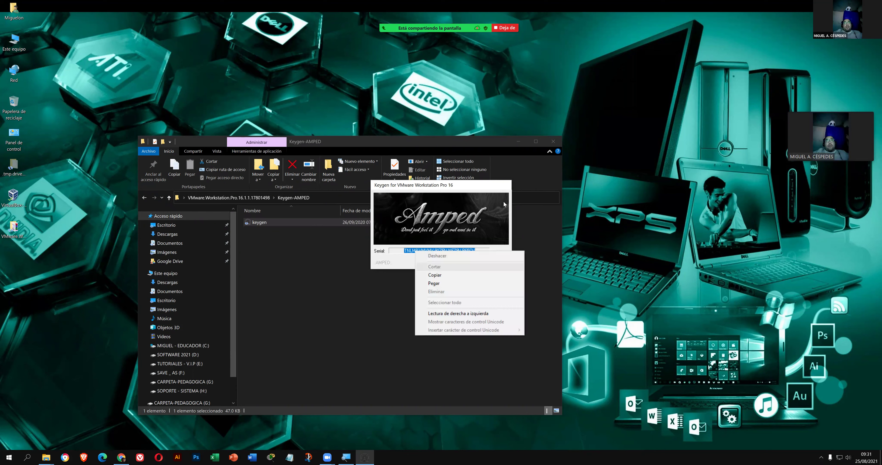
{"action": "left_click", "coordinate": [490, 274]}
{"action": "left_click", "coordinate": [494, 261]}
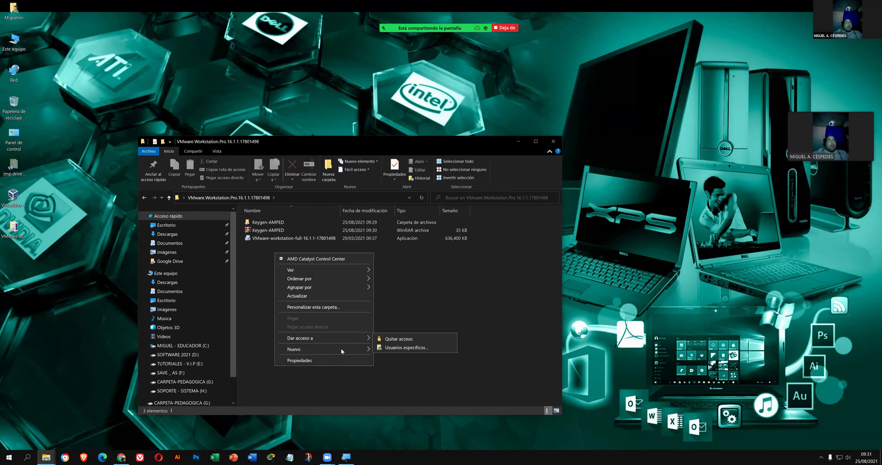
- Create a new text document in the VMware folder and minimize the window to the desktop
{"action": "mouse_move", "coordinate": [341, 349]}
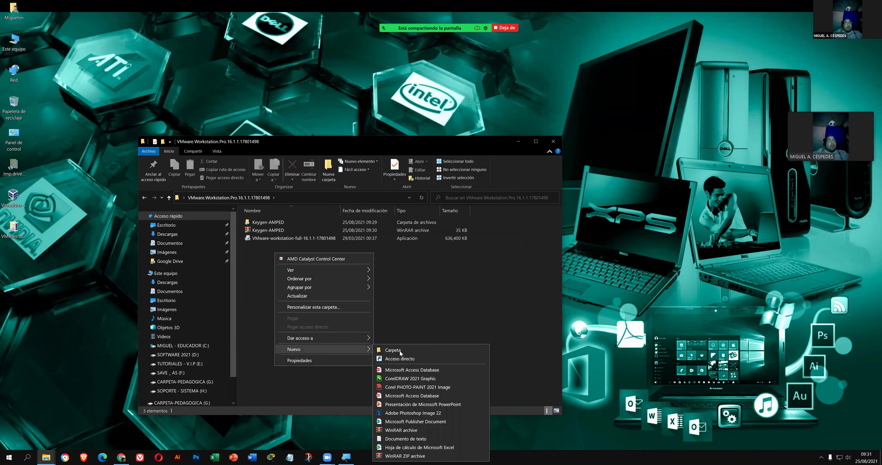
{"action": "left_click", "coordinate": [400, 439]}
{"action": "left_click", "coordinate": [346, 457]}
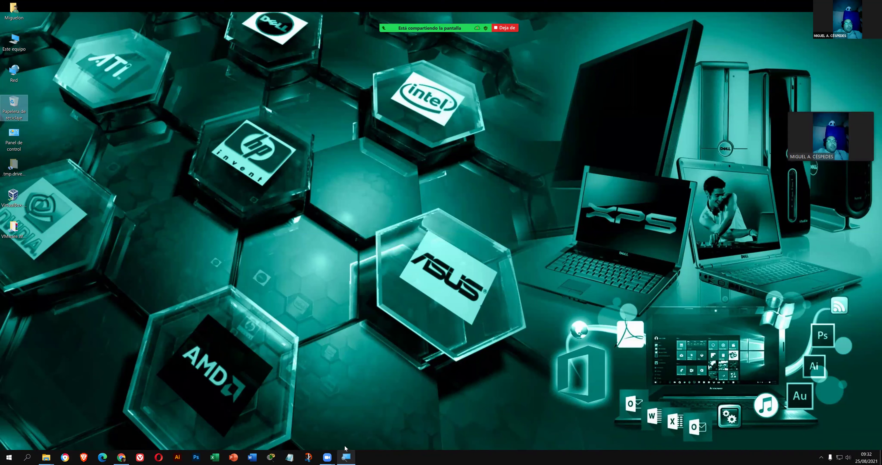
{"action": "right_click", "coordinate": [345, 445]}
{"action": "left_click", "coordinate": [343, 442]}
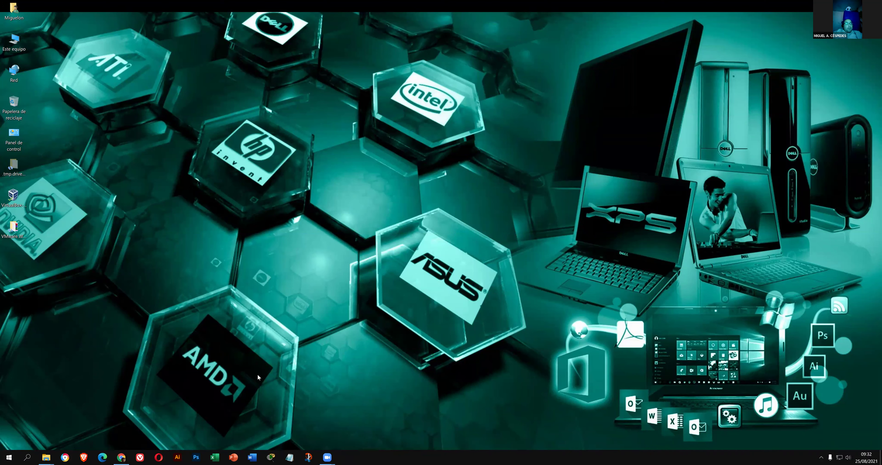
{"action": "key", "text": "super"}
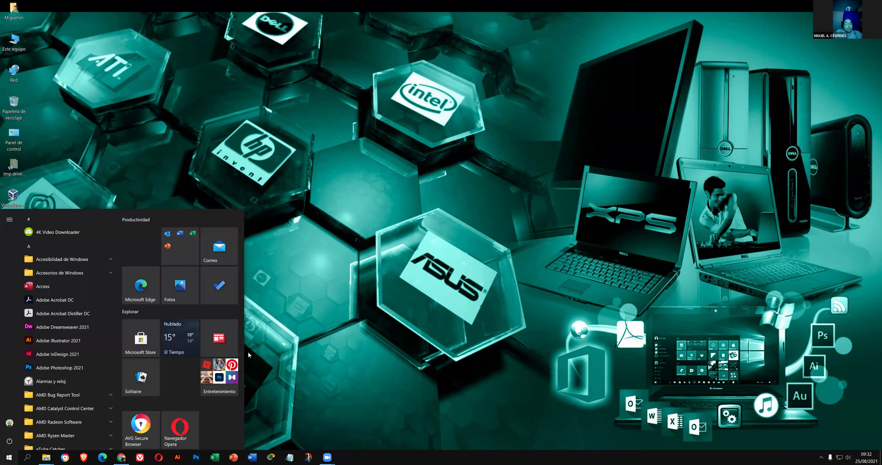
{"action": "type", "text": "VI"}
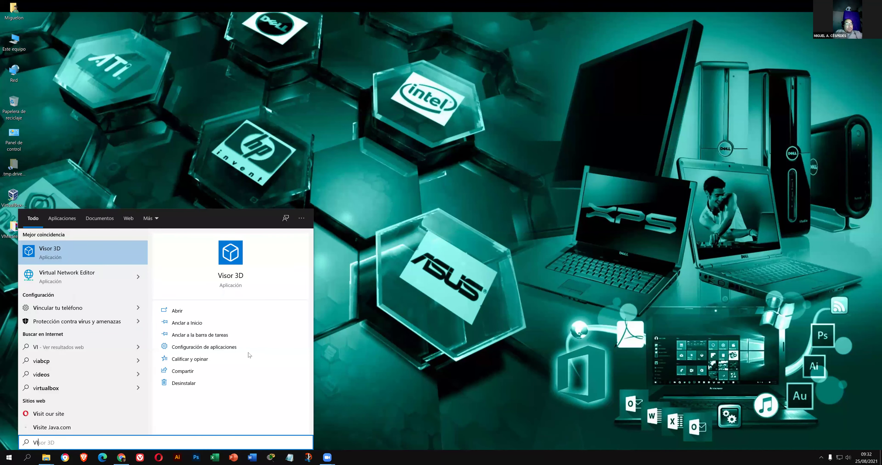
{"action": "type", "text": "R"}
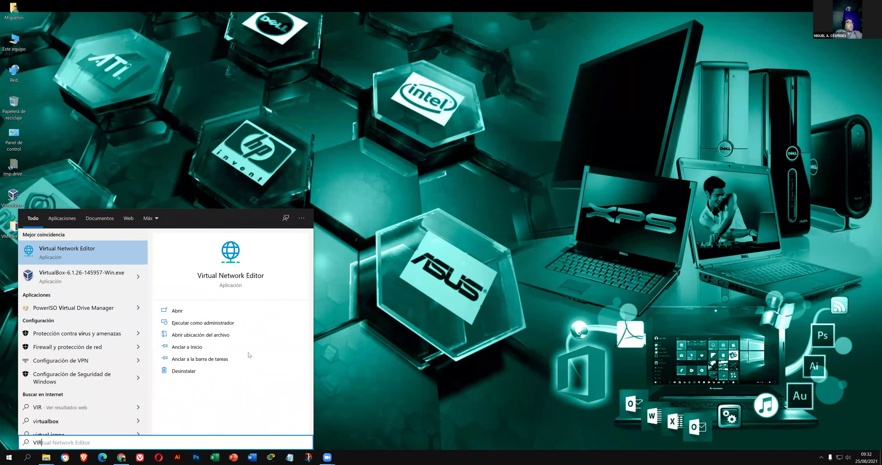
{"action": "key", "text": "Down"}
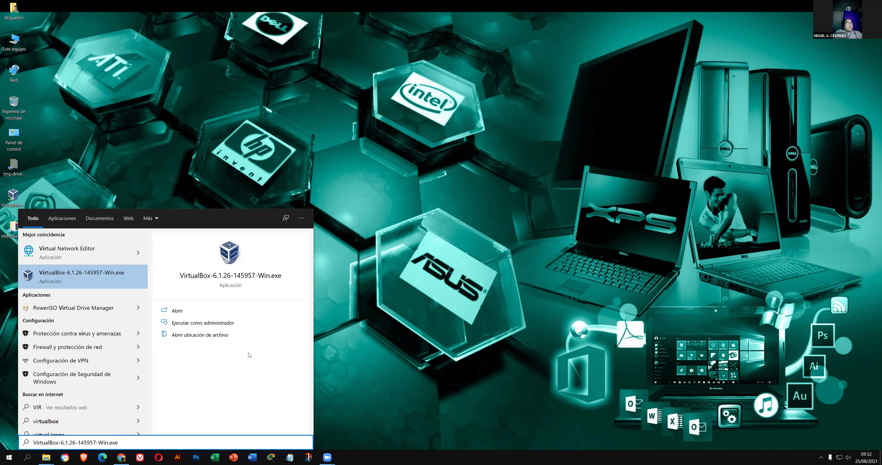
{"action": "key", "text": "Return"}
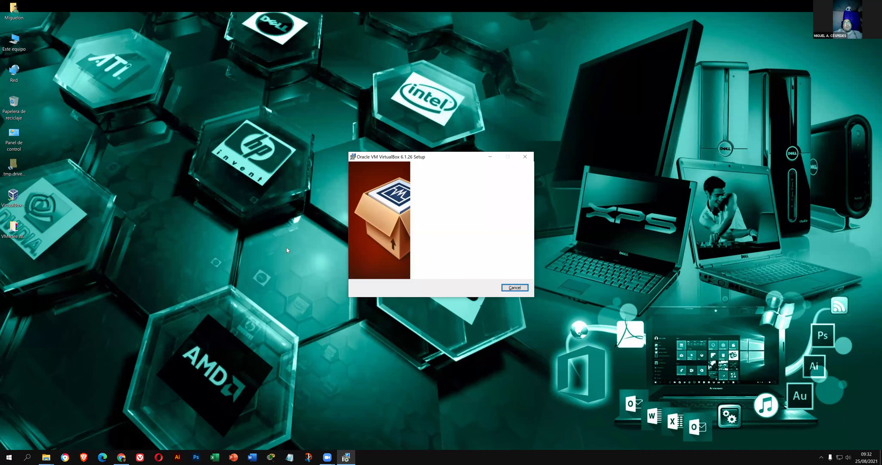
{"action": "right_click", "coordinate": [279, 255]}
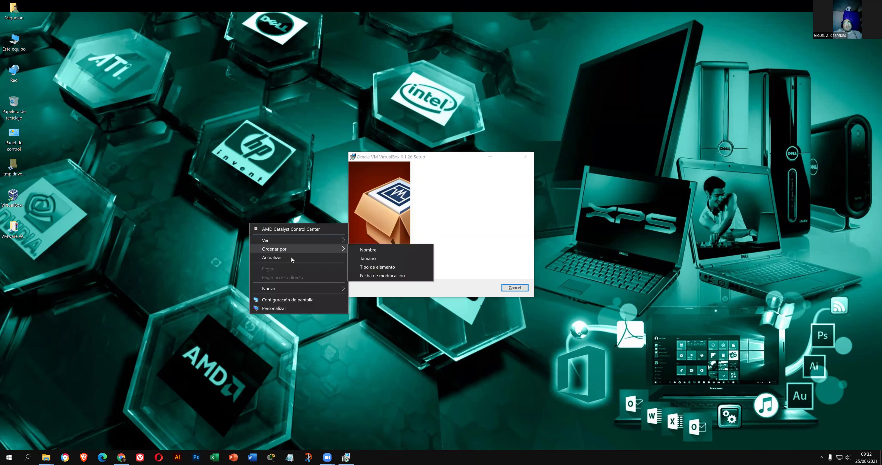
{"action": "left_click", "coordinate": [520, 288]}
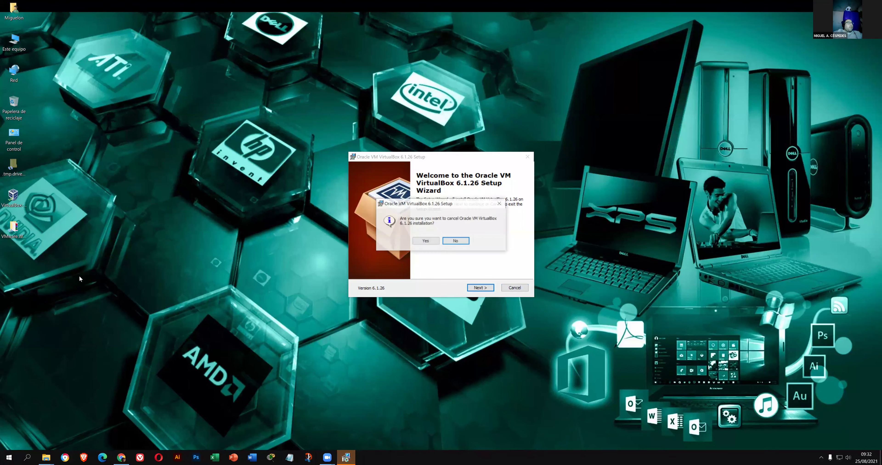
{"action": "left_click", "coordinate": [427, 243]}
{"action": "left_click", "coordinate": [481, 288]}
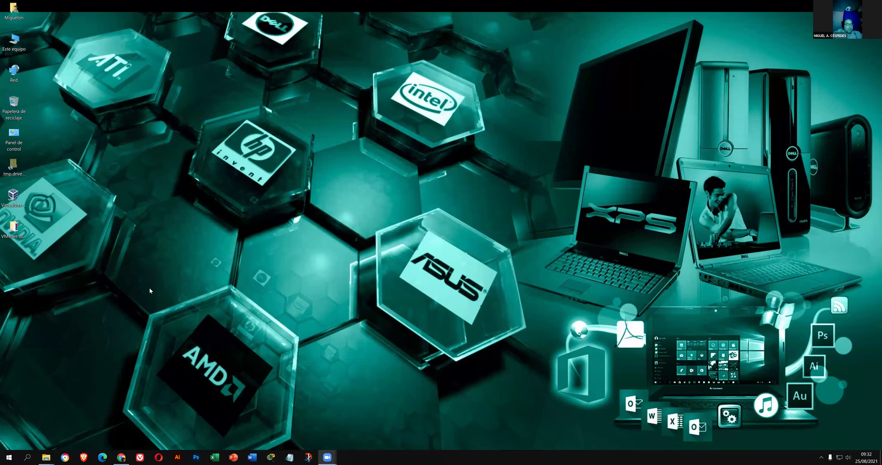
- Launch VMware Workstation 16 Player as administrator via Start search, closing the accidental magnifier
{"action": "key", "text": "super"}
{"action": "key", "text": "super"}
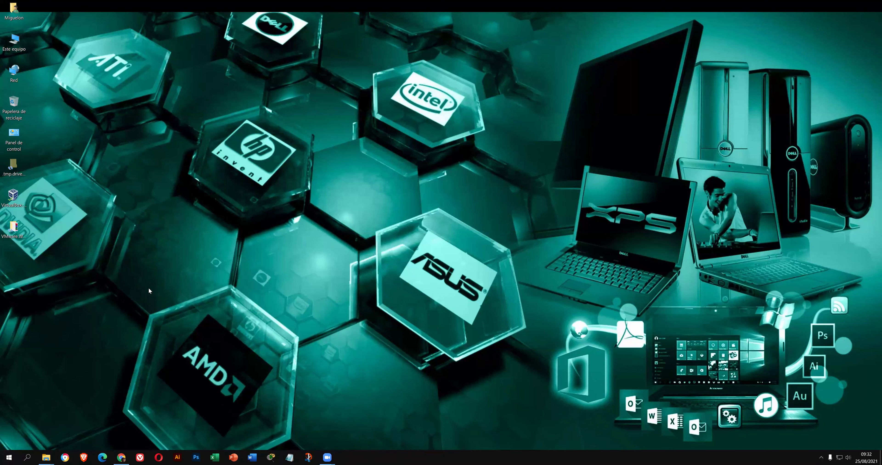
{"action": "key", "text": "super"}
{"action": "type", "text": "VM"}
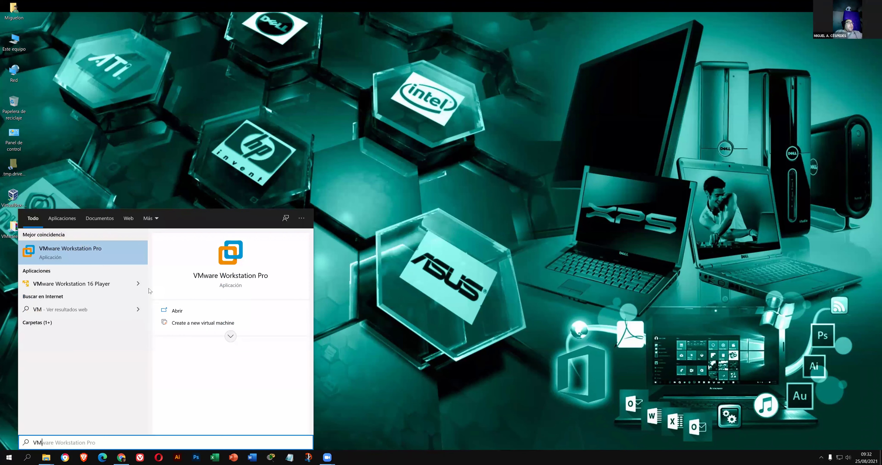
{"action": "key", "text": "Down"}
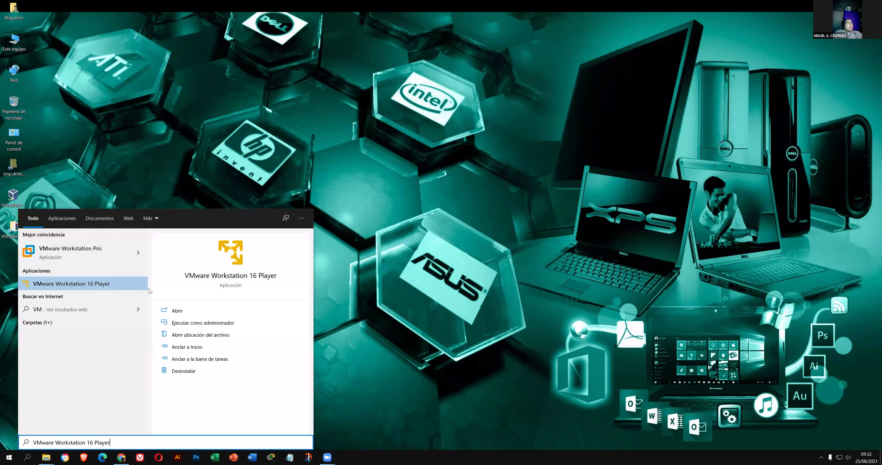
{"action": "key", "text": "Right"}
{"action": "key", "text": "Down"}
{"action": "key", "text": "Return"}
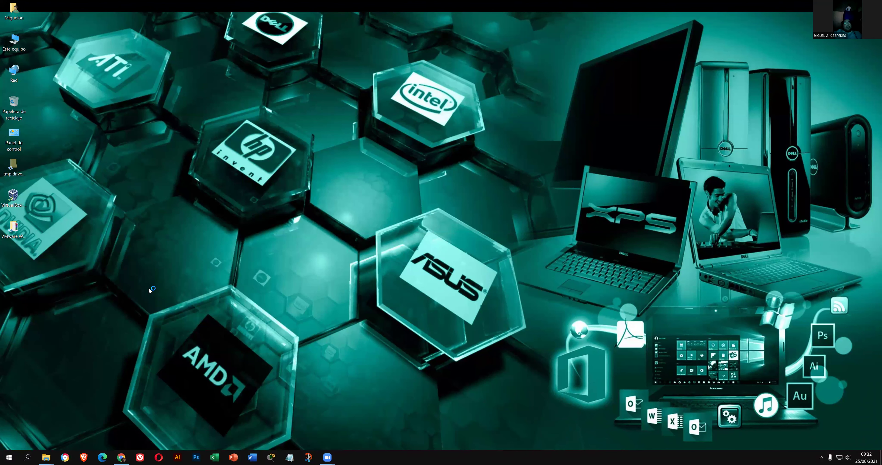
{"action": "key", "text": "super+plus"}
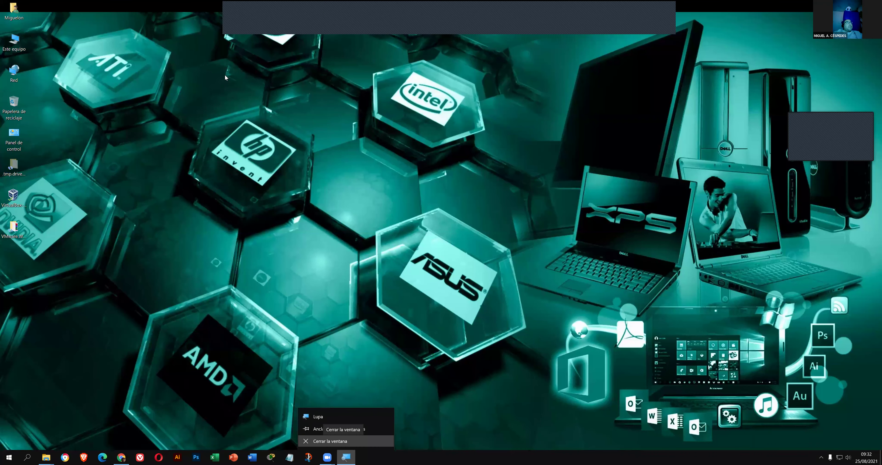
{"action": "key", "text": "Return"}
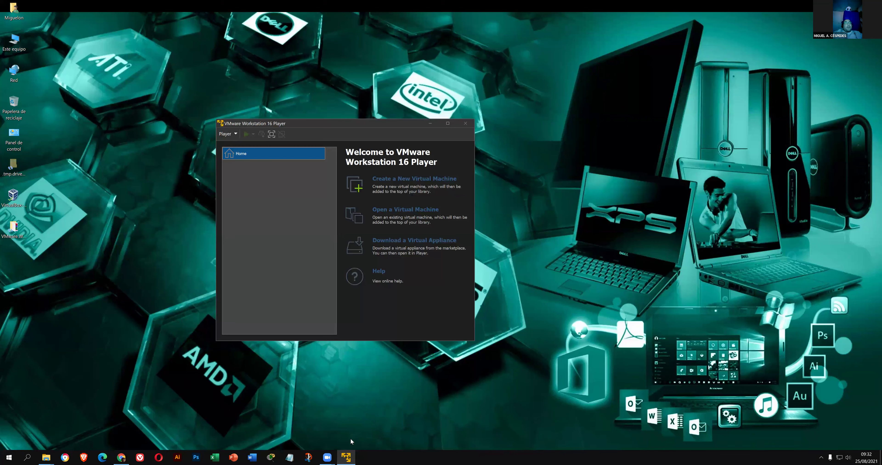
- Pin VMware Workstation 16 Player to the taskbar and close its window
{"action": "right_click", "coordinate": [350, 458]}
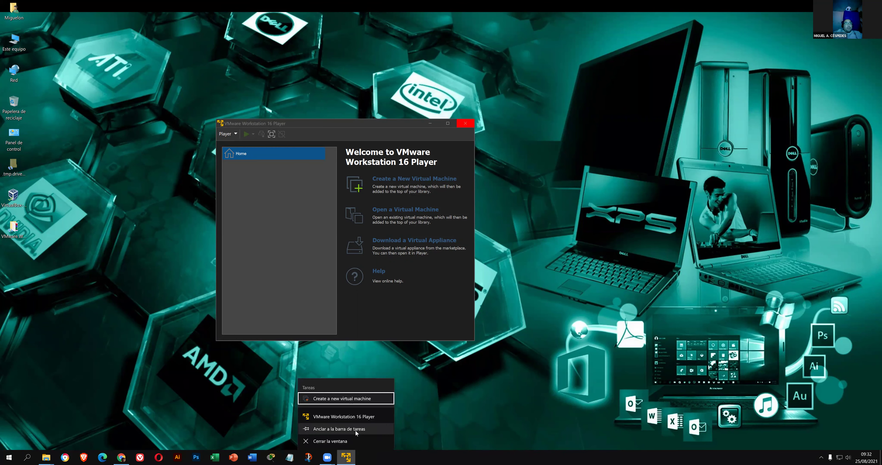
{"action": "left_click", "coordinate": [441, 256]}
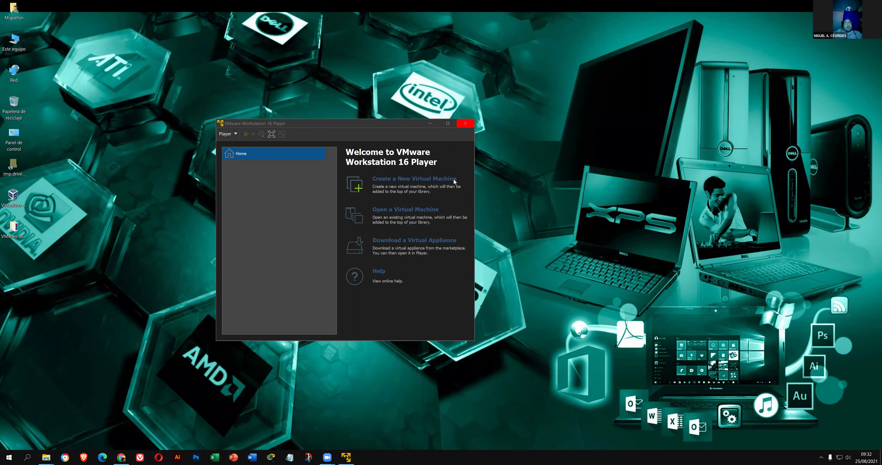
{"action": "left_click", "coordinate": [464, 125]}
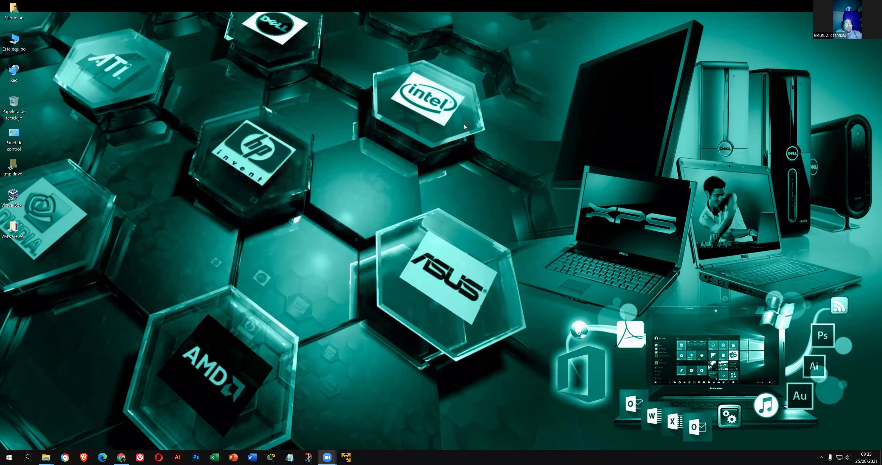
- Launch VMware Workstation 16 Pro, pin it to the taskbar, and put its window away
{"action": "key", "text": "super"}
{"action": "key", "text": "super"}
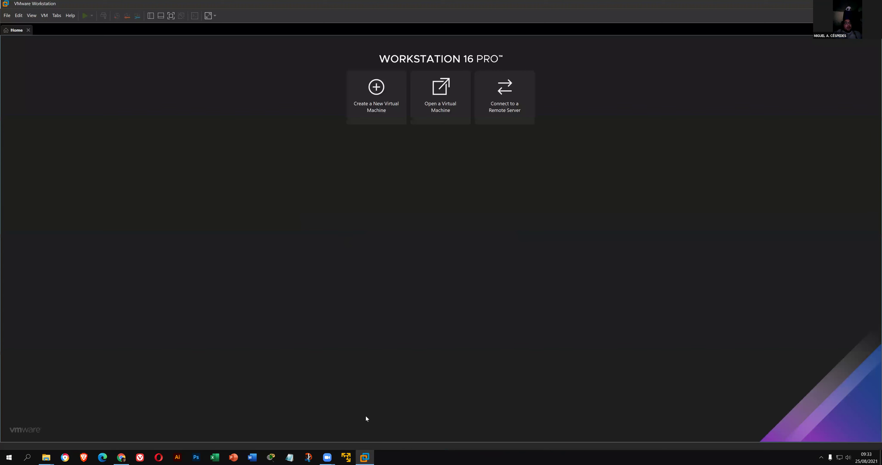
{"action": "right_click", "coordinate": [364, 458]}
{"action": "left_click", "coordinate": [377, 430]}
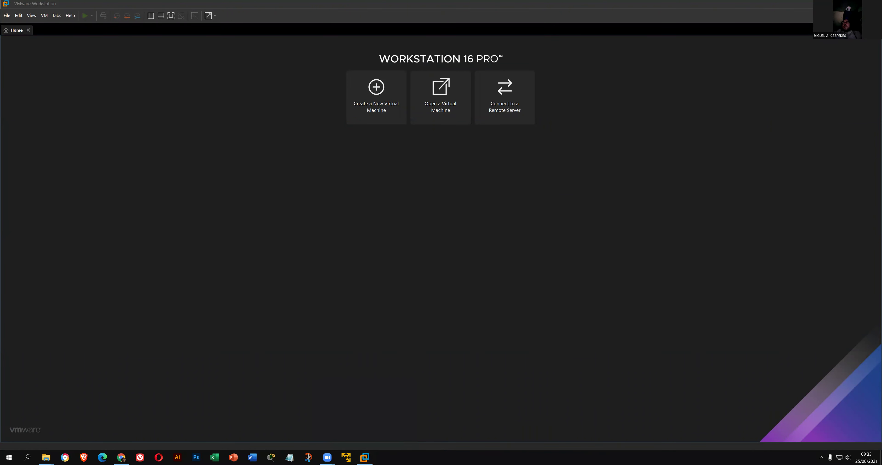
{"action": "left_click", "coordinate": [365, 458]}
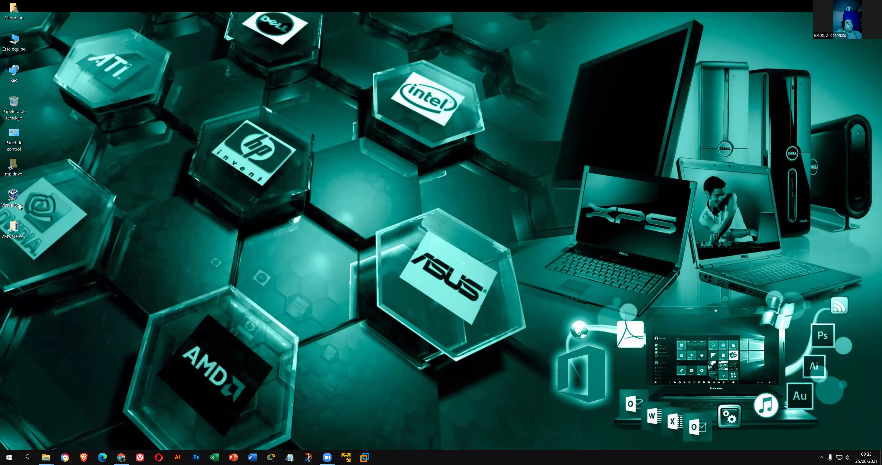
- Bring Chrome back and replace the VMware download page tab with a blank new tab
{"action": "left_click", "coordinate": [20, 207]}
{"action": "left_click", "coordinate": [190, 318]}
{"action": "left_click", "coordinate": [121, 458]}
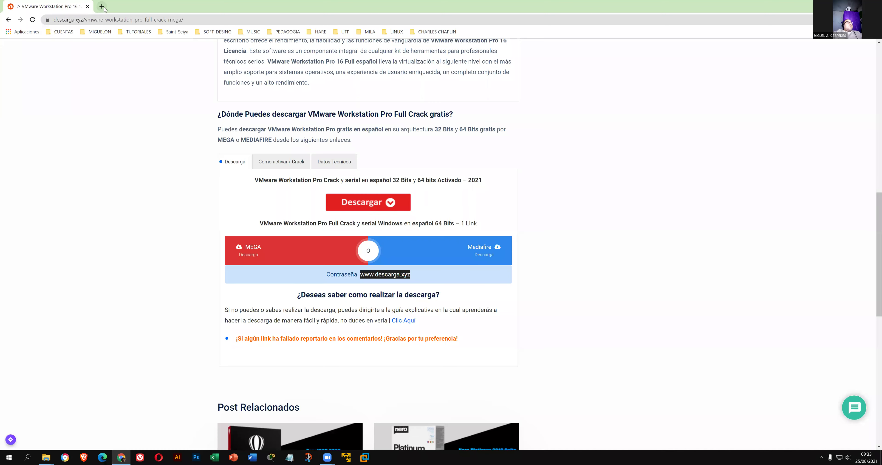
{"action": "left_click", "coordinate": [103, 7]}
{"action": "left_click", "coordinate": [87, 6]}
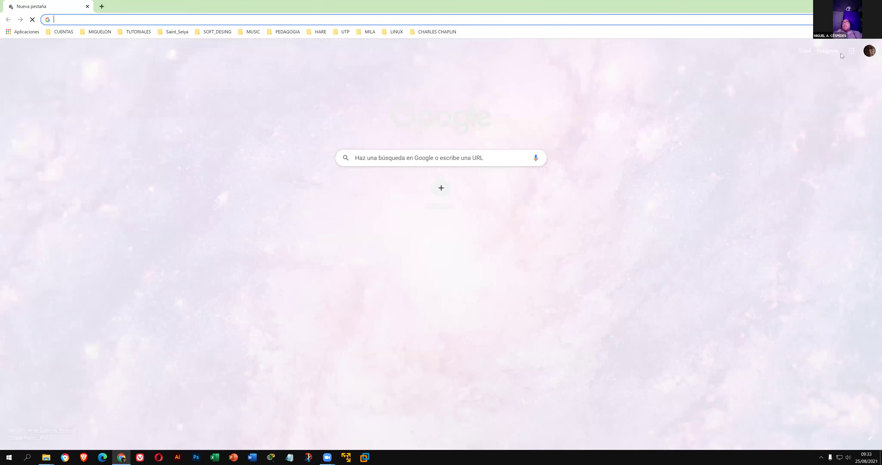
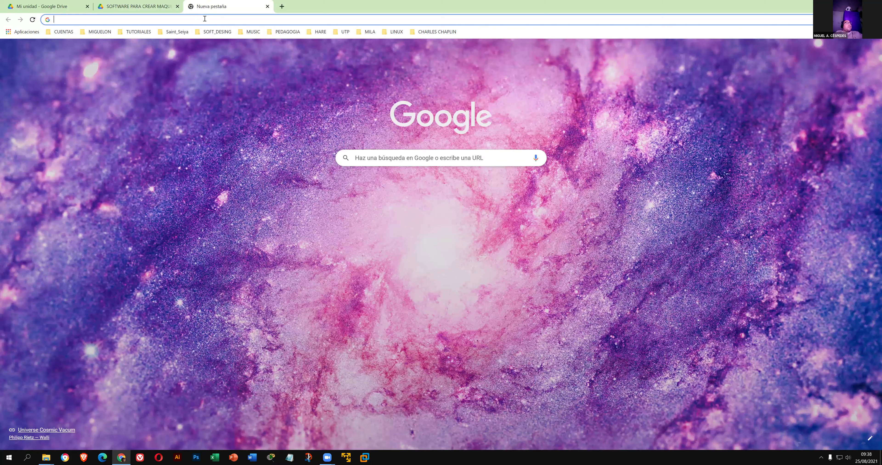
- Google 'recursos para instalar vmware workstation 16 pro', correcting the Workstation spelling first
{"action": "type", "text": "RECURSOS PARA INSTALAR V"}
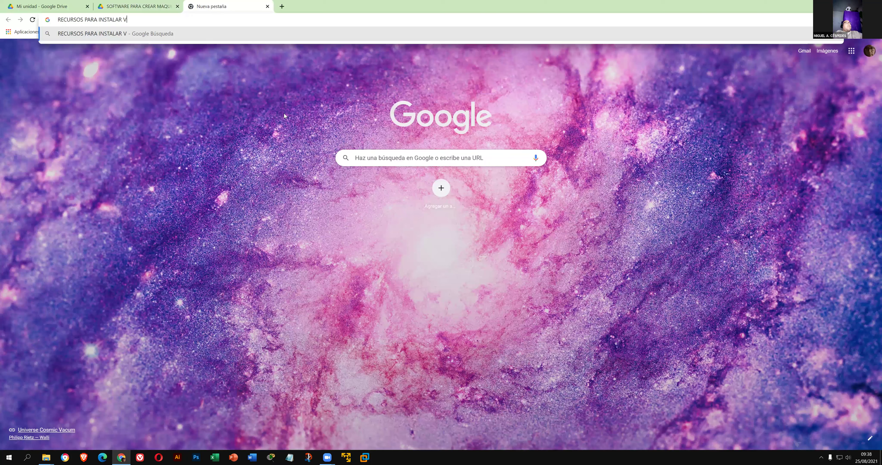
{"action": "type", "text": "MWARE WORKSATATION"}
{"action": "key", "text": "Return"}
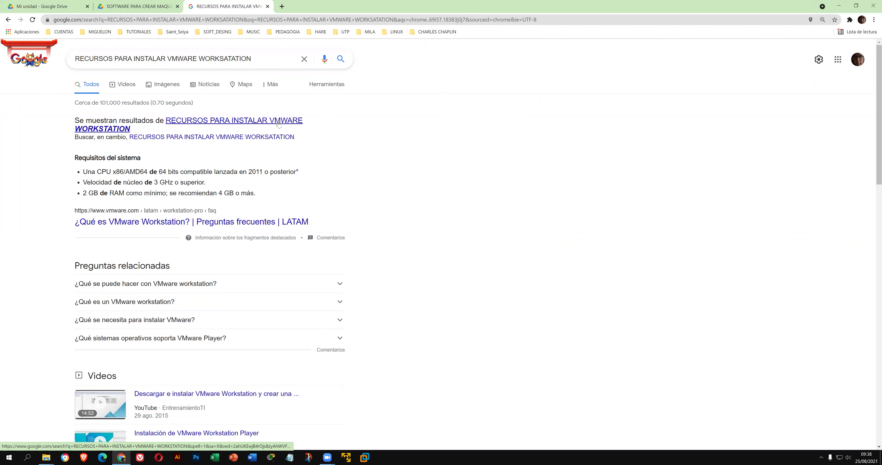
{"action": "left_click", "coordinate": [279, 125]}
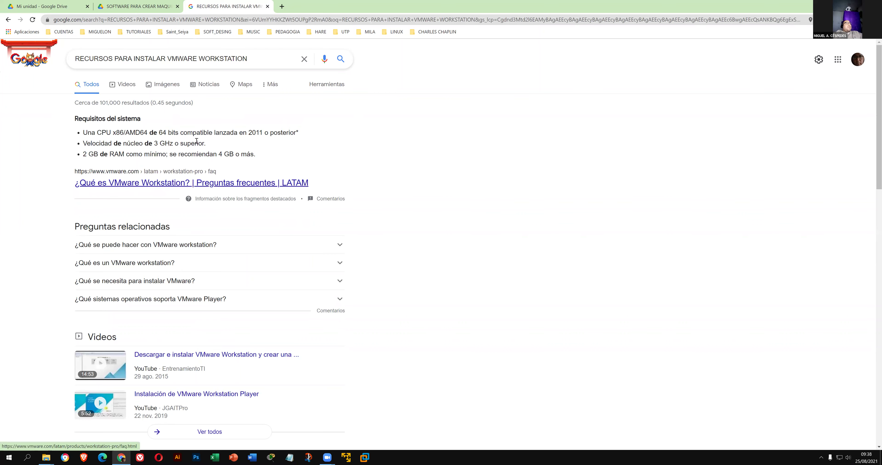
{"action": "left_click", "coordinate": [261, 57]}
{"action": "type", "text": "16"}
{"action": "key", "text": "Down"}
{"action": "key", "text": "Return"}
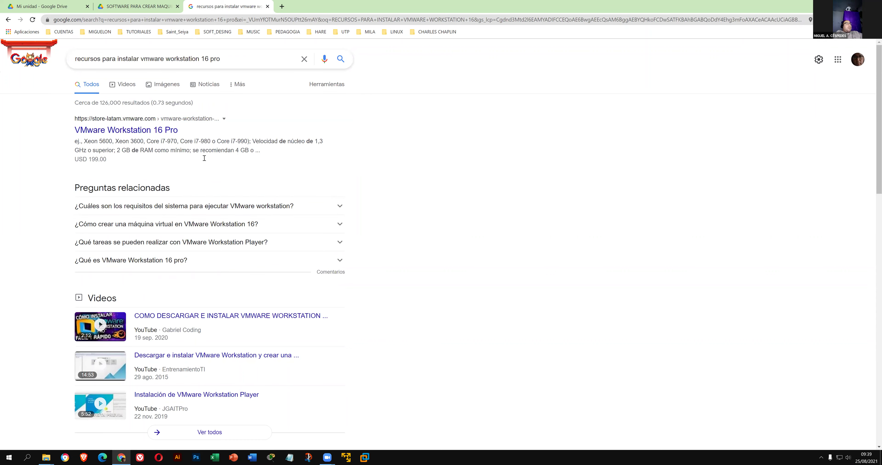
- Open the VMware Workstation 16 Pro store page and review its 199,00 USD price
{"action": "left_click", "coordinate": [166, 135]}
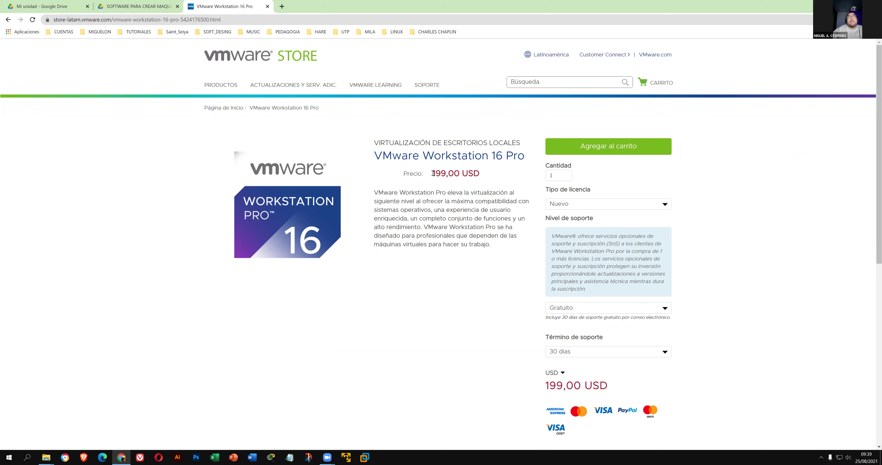
{"action": "left_click_drag", "start_coordinate": [433, 174], "coordinate": [486, 176]}
{"action": "left_click", "coordinate": [487, 176]}
{"action": "scroll", "coordinate": [622, 370], "scroll_direction": "down", "scroll_amount": 2}
{"action": "scroll", "coordinate": [623, 369], "scroll_direction": "down", "scroll_amount": 2}
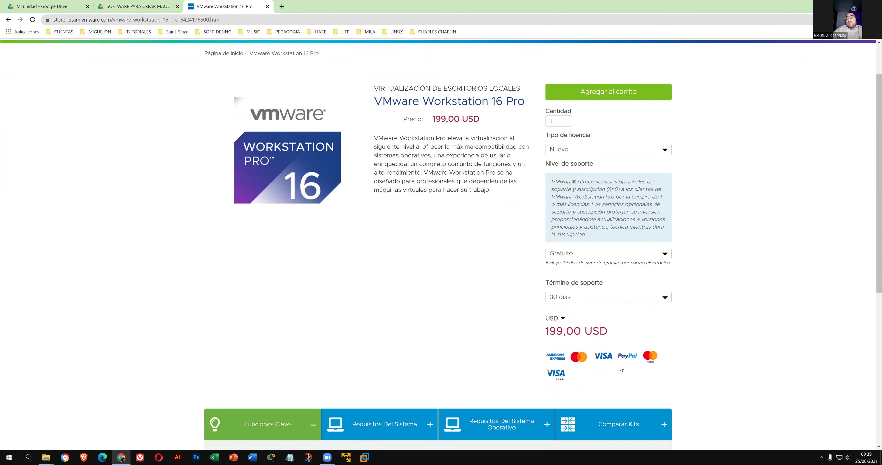
{"action": "scroll", "coordinate": [617, 364], "scroll_direction": "down", "scroll_amount": 1}
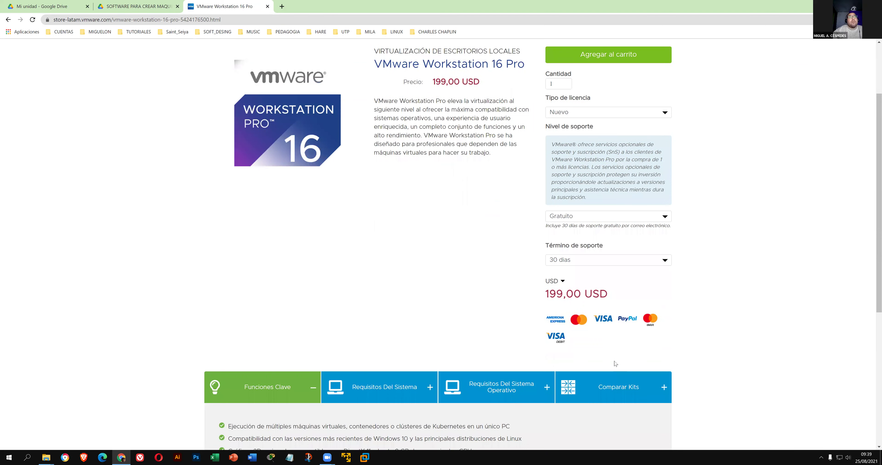
{"action": "scroll", "coordinate": [607, 365], "scroll_direction": "down", "scroll_amount": 4}
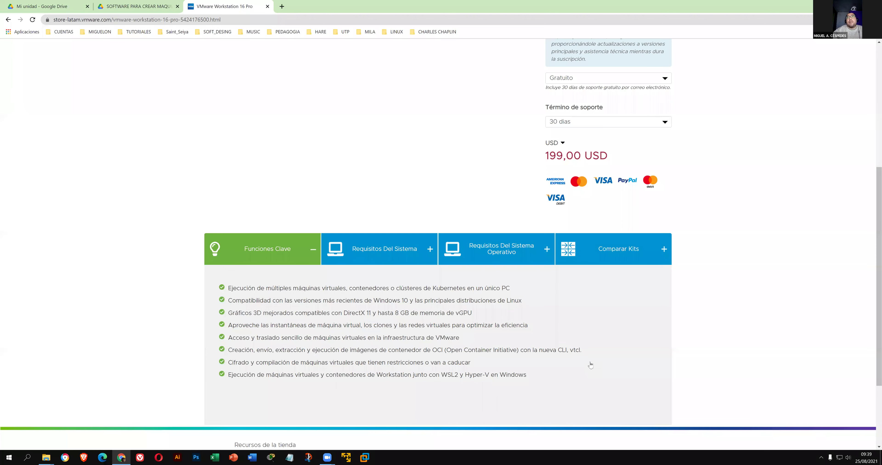
{"action": "scroll", "coordinate": [333, 252], "scroll_direction": "down", "scroll_amount": 1}
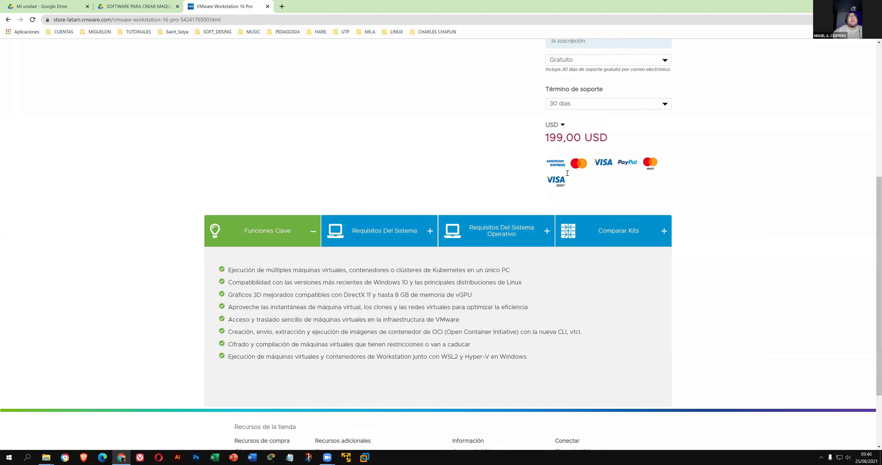
{"action": "scroll", "coordinate": [677, 188], "scroll_direction": "up", "scroll_amount": 6}
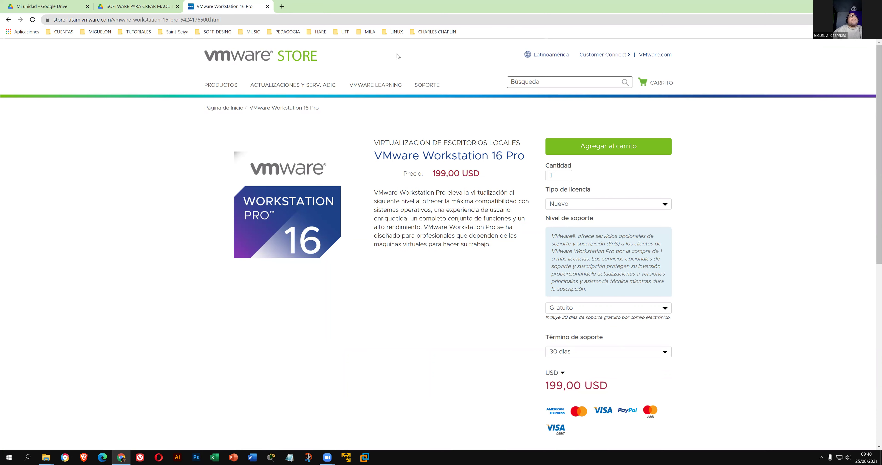
- Reopen the Workstation 16 Pro page from the results and scroll to its key features
{"action": "left_click", "coordinate": [7, 19]}
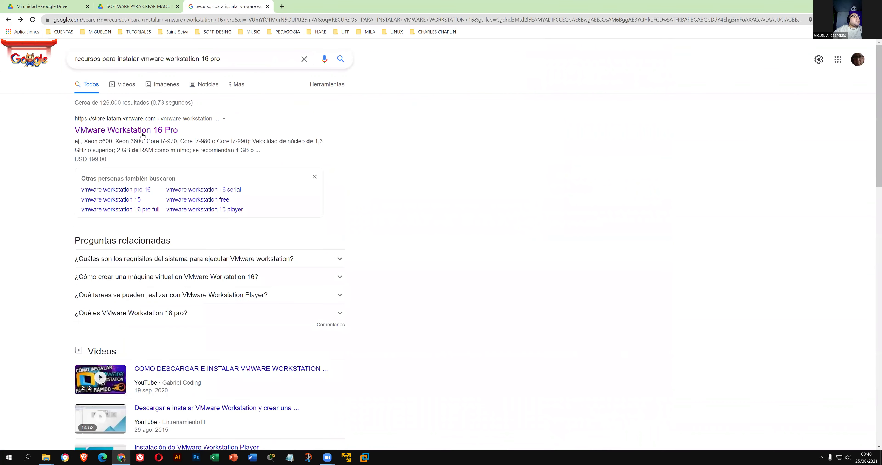
{"action": "left_click", "coordinate": [143, 133]}
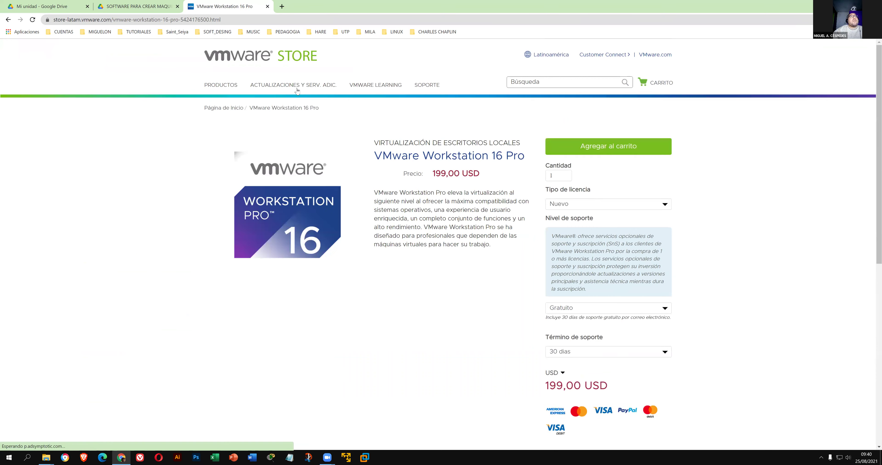
{"action": "mouse_move", "coordinate": [332, 90]}
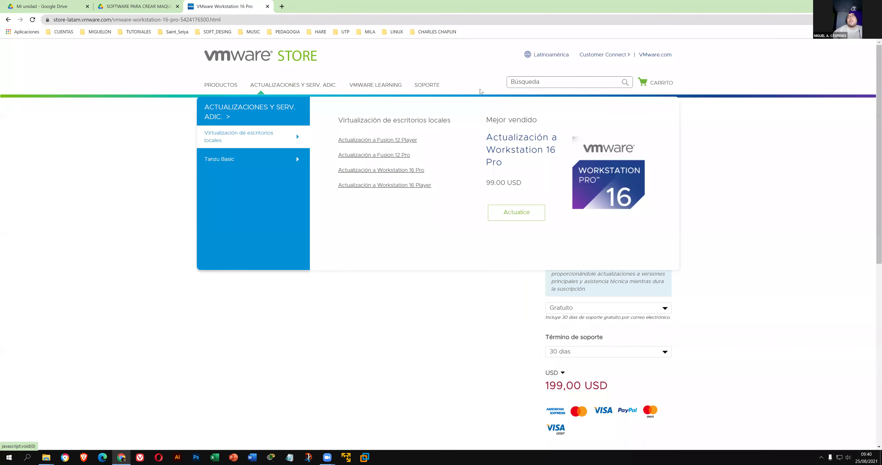
{"action": "left_click", "coordinate": [517, 213]}
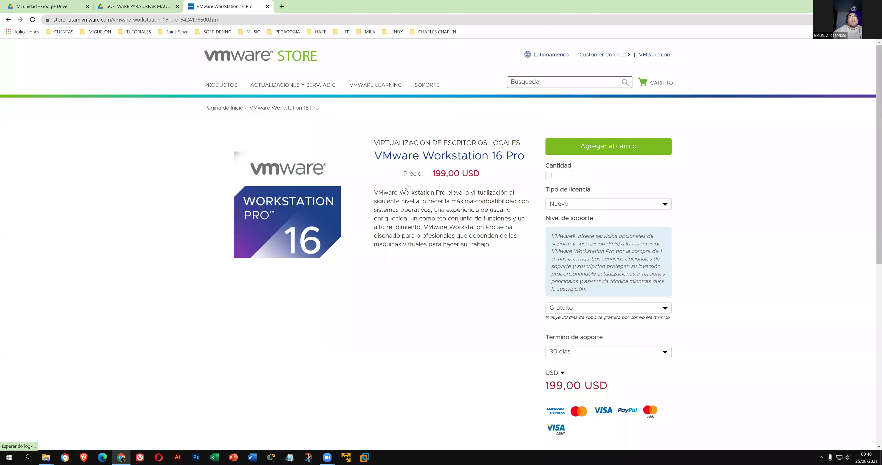
{"action": "scroll", "coordinate": [408, 186], "scroll_direction": "down", "scroll_amount": 5}
{"action": "scroll", "coordinate": [448, 210], "scroll_direction": "down", "scroll_amount": 2}
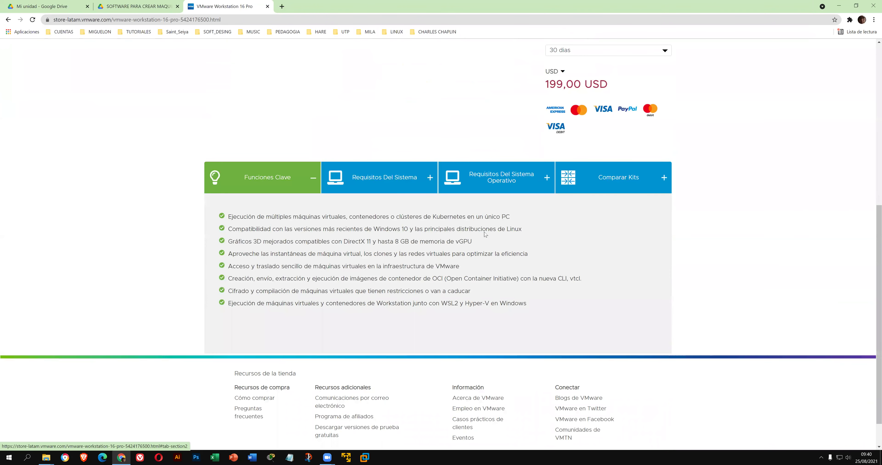
- Show the Requisitos Del Sistema tab and browse the supported 64-bit host and guest systems
{"action": "left_click", "coordinate": [384, 177]}
{"action": "scroll", "coordinate": [264, 116], "scroll_direction": "down", "scroll_amount": 3}
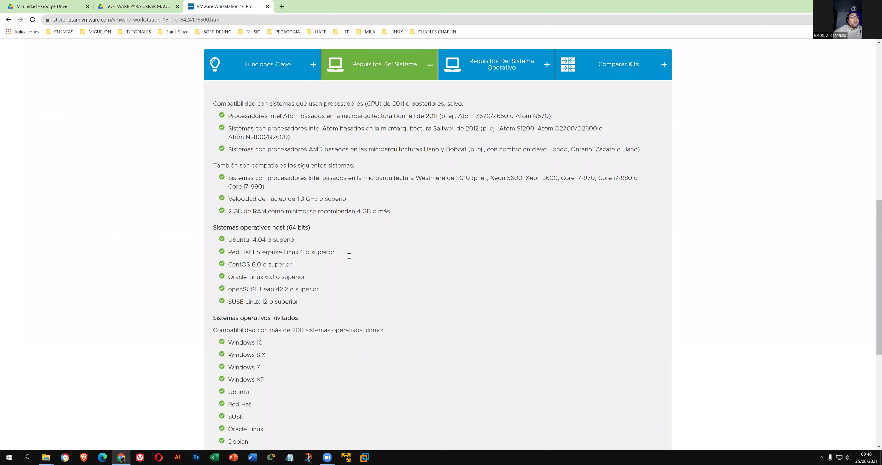
{"action": "scroll", "coordinate": [394, 257], "scroll_direction": "down", "scroll_amount": 1}
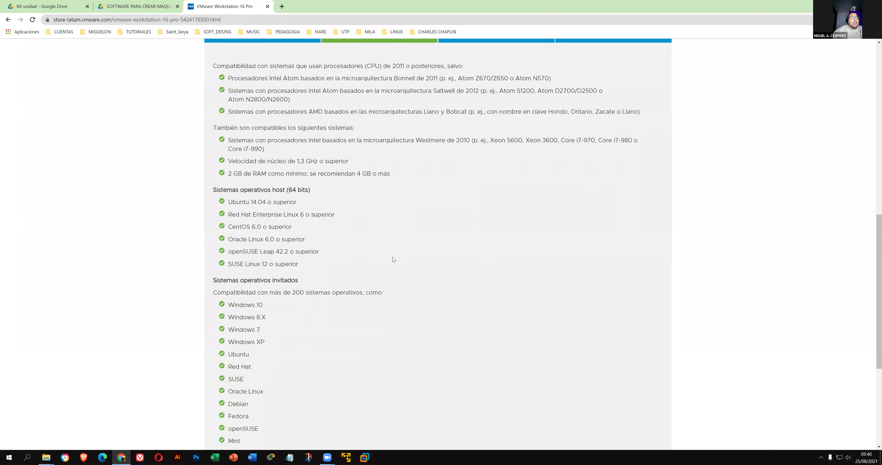
{"action": "scroll", "coordinate": [393, 259], "scroll_direction": "down", "scroll_amount": 1}
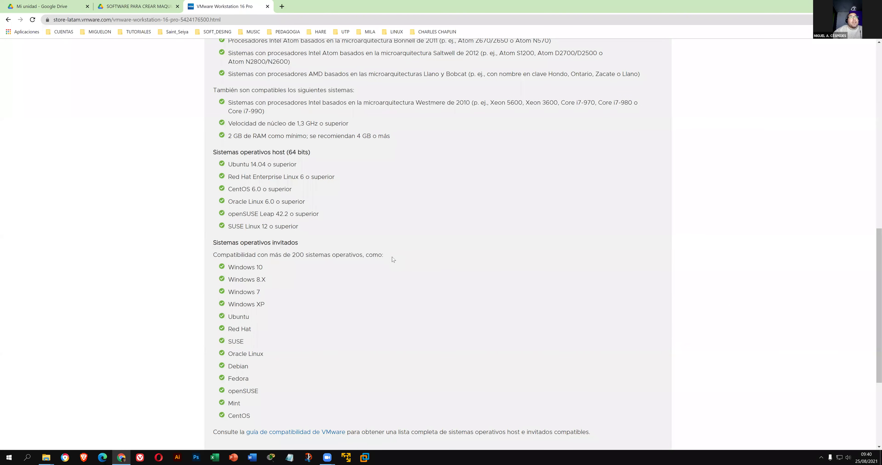
{"action": "scroll", "coordinate": [393, 259], "scroll_direction": "down", "scroll_amount": 4}
{"action": "scroll", "coordinate": [392, 261], "scroll_direction": "up", "scroll_amount": 3}
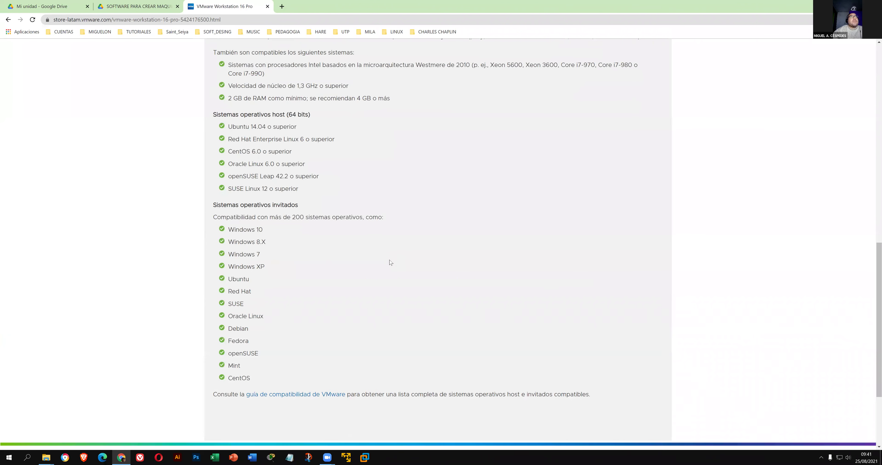
{"action": "scroll", "coordinate": [390, 263], "scroll_direction": "up", "scroll_amount": 5}
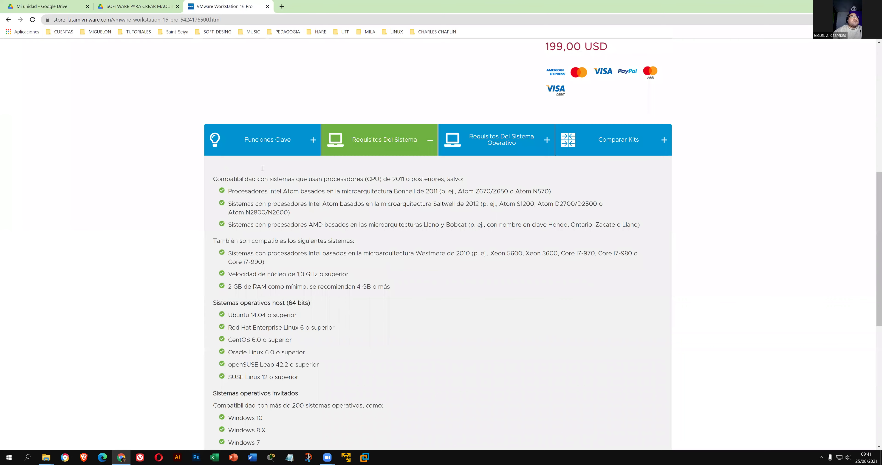
{"action": "scroll", "coordinate": [234, 157], "scroll_direction": "down", "scroll_amount": 1}
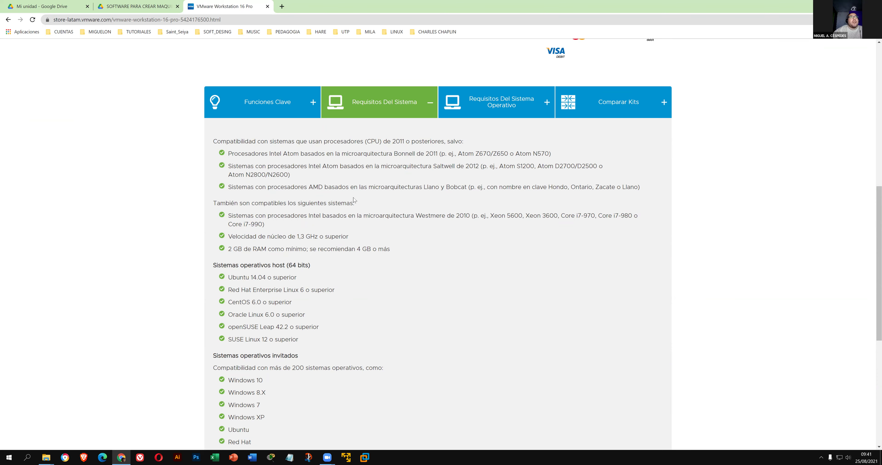
{"action": "scroll", "coordinate": [394, 253], "scroll_direction": "down", "scroll_amount": 3}
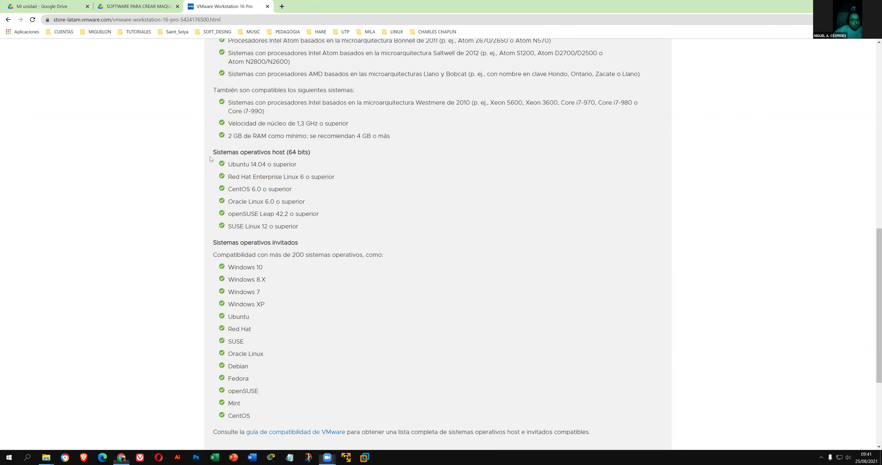
- Run dxdiag to display Windows 10 Pro 64-bit, Ryzen 5 3400G and 16384MB RAM
{"action": "key", "text": "super+d"}
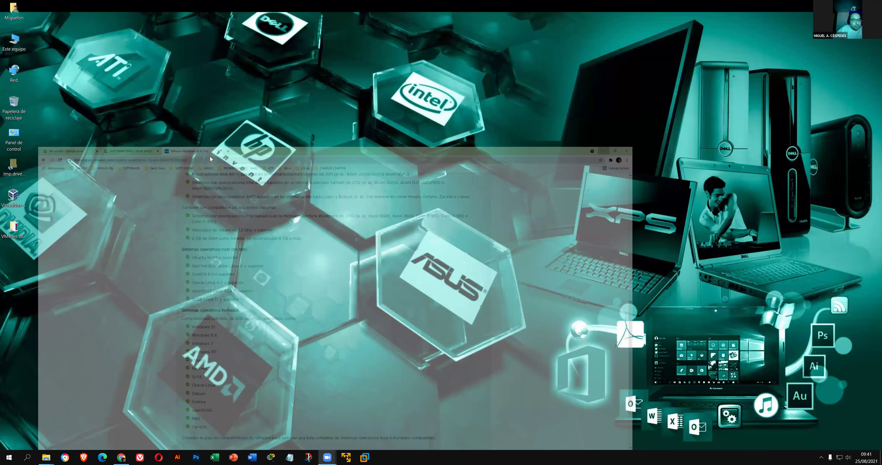
{"action": "key", "text": "super+r"}
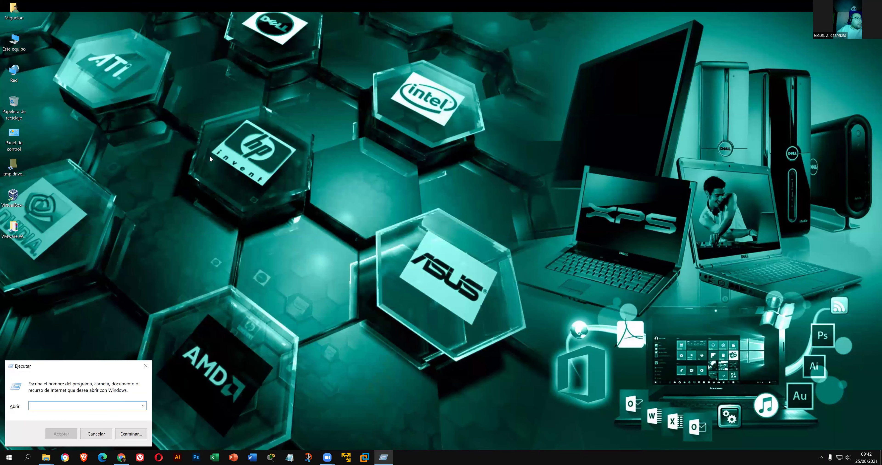
{"action": "type", "text": "WIN"}
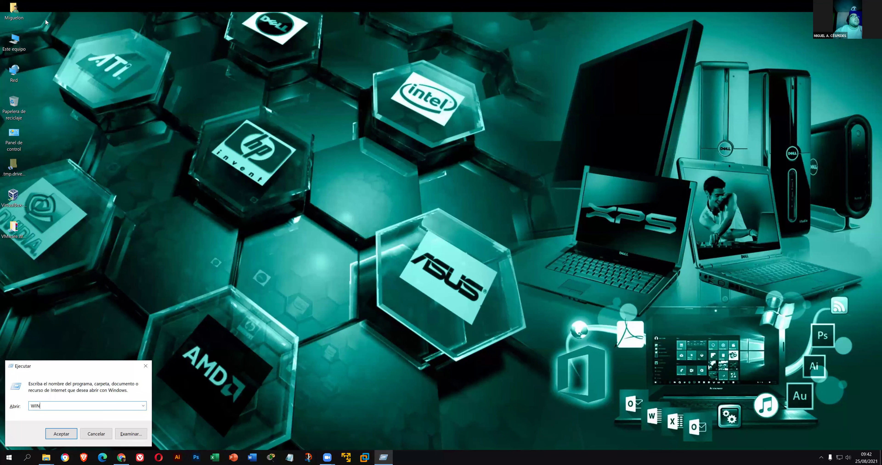
{"action": "key", "text": "BackSpace"}
{"action": "key", "text": "BackSpace"}
{"action": "key", "text": "BackSpace"}
{"action": "type", "text": "dxdiag"}
{"action": "key", "text": "Return"}
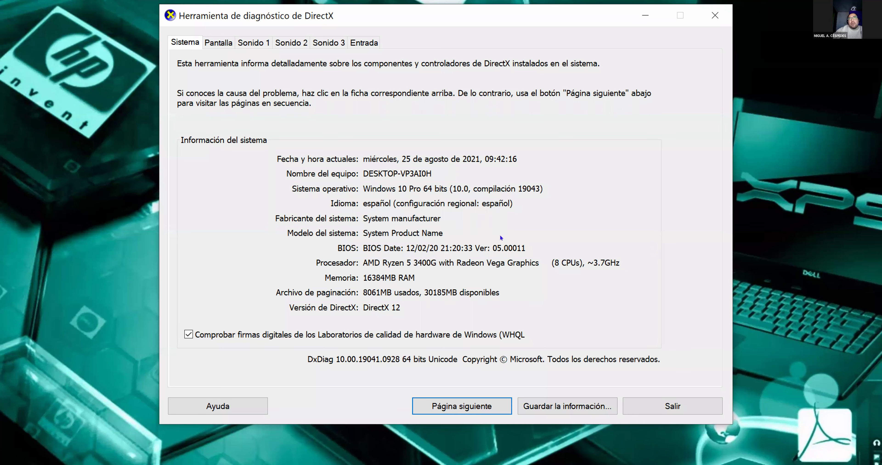
- Close the DirectX Diagnostic Tool and return to the VMware requirements page in Chrome
{"action": "left_click", "coordinate": [673, 406]}
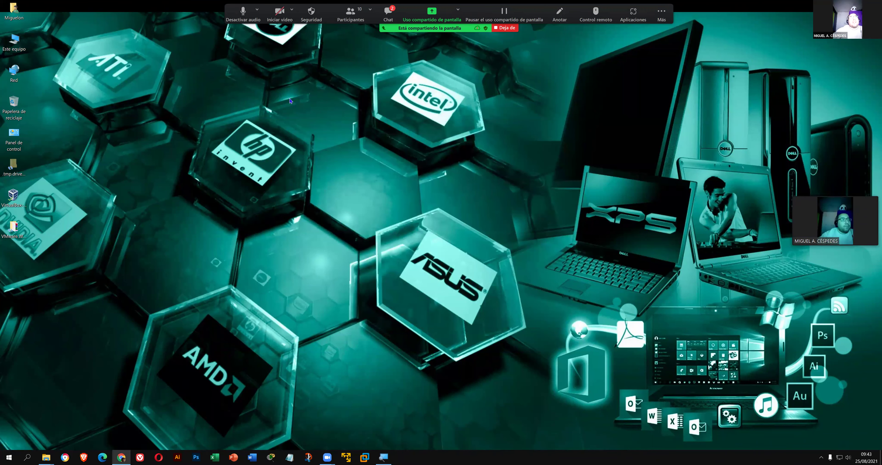
{"action": "left_click", "coordinate": [121, 457]}
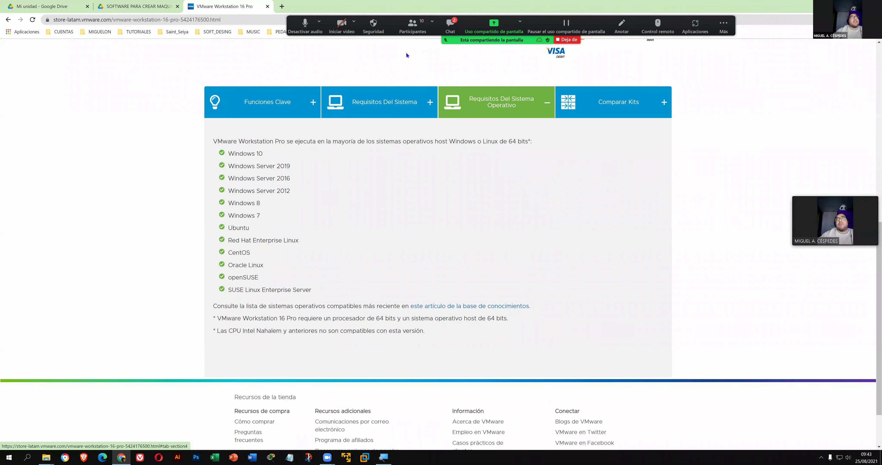
- Close the VMware store tab and go back up to the '1 _ SOFTWARE 2021' Drive folder
{"action": "left_click", "coordinate": [267, 6]}
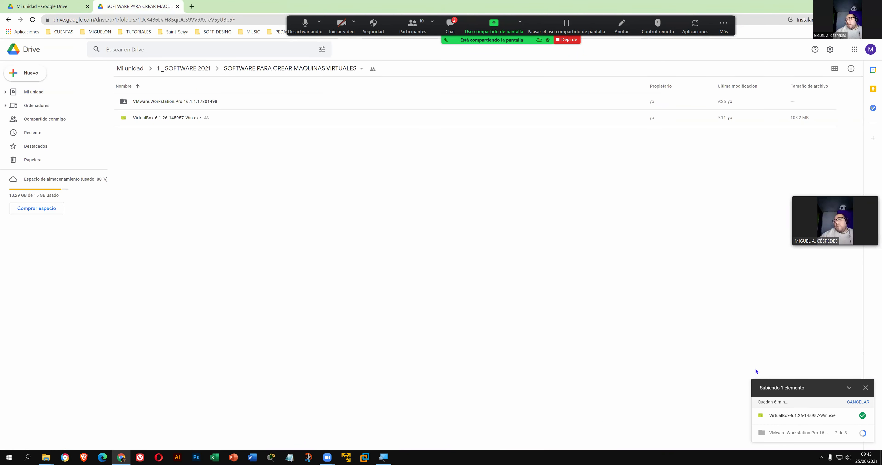
{"action": "left_click", "coordinate": [184, 69]}
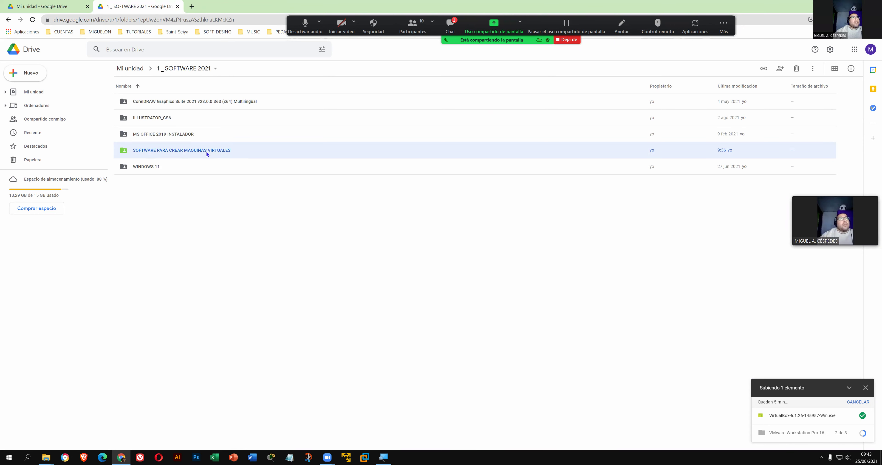
- Set the SOFTWARE PARA CREAR MAQUINAS VIRTUALES link to 'Cualquier persona con el enlace' as Lector
{"action": "right_click", "coordinate": [206, 152]}
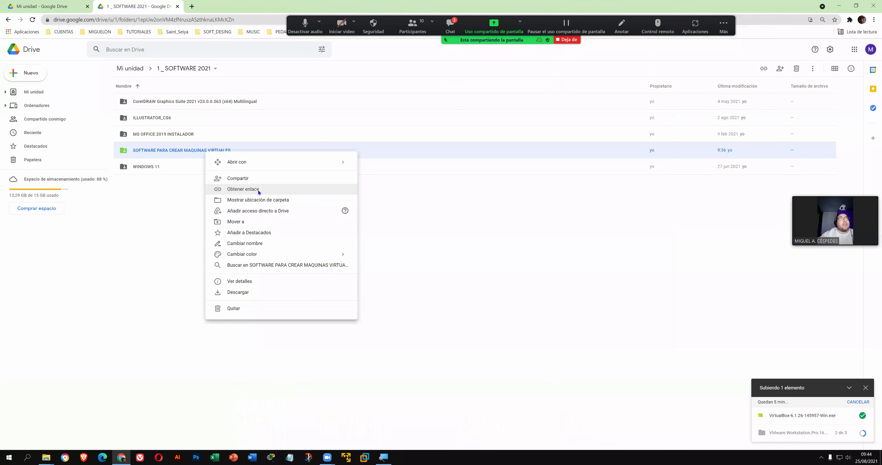
{"action": "left_click", "coordinate": [254, 190]}
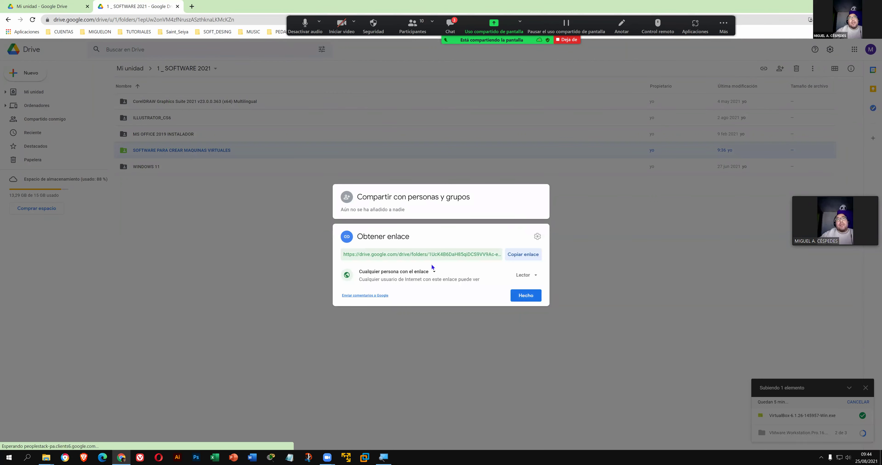
{"action": "left_click", "coordinate": [422, 273]}
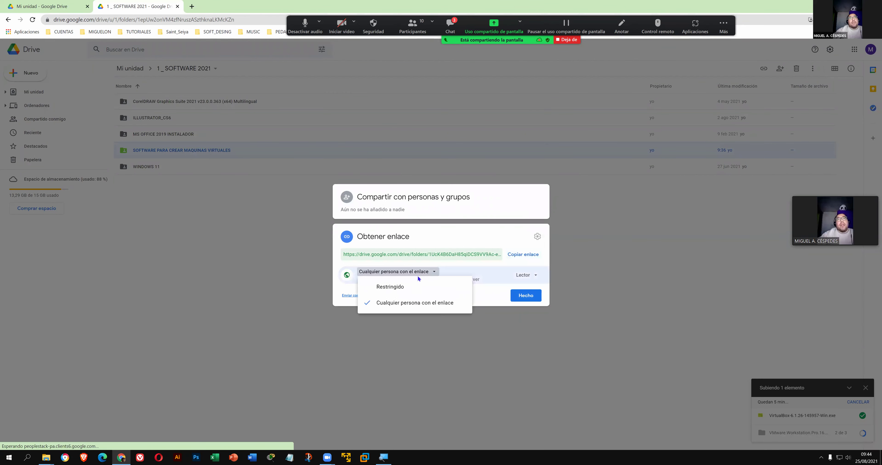
{"action": "left_click", "coordinate": [407, 286]}
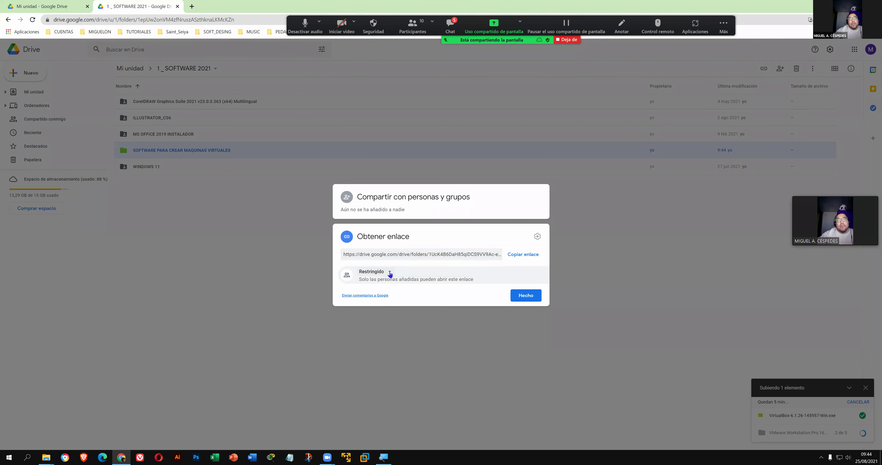
{"action": "left_click", "coordinate": [390, 273]}
{"action": "left_click", "coordinate": [415, 304]}
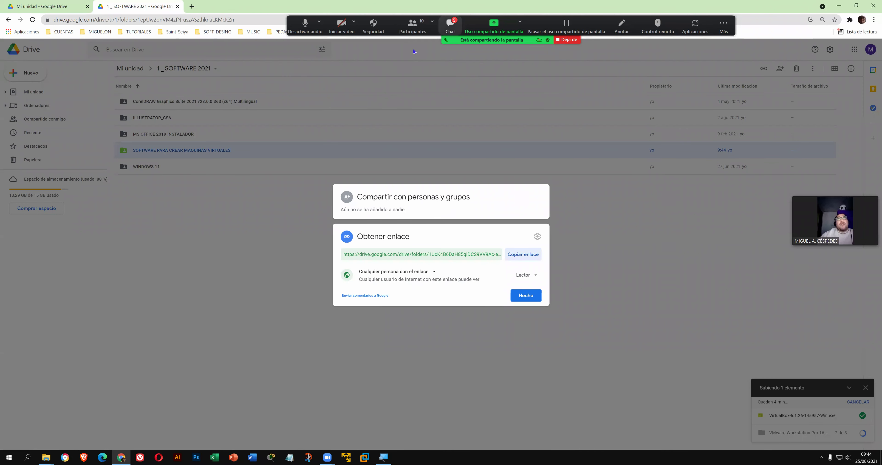
- Send the copied folder link to Todos in Zoom chat, then close the Drive link dialog
{"action": "key", "text": "alt+h"}
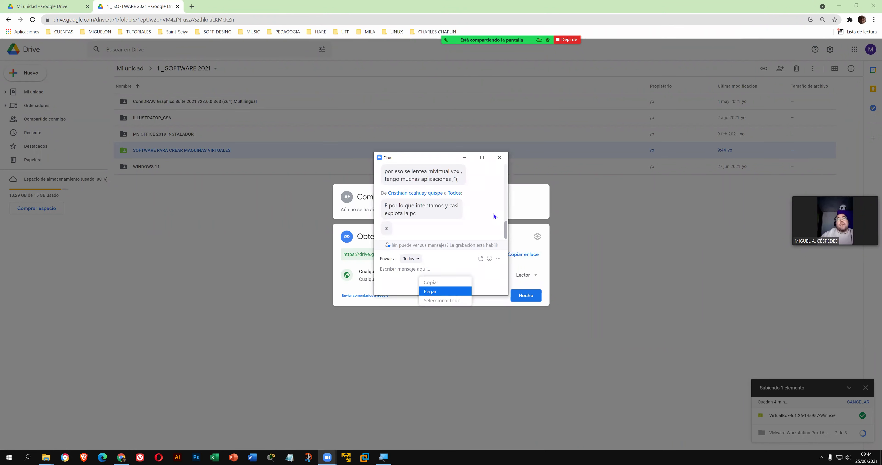
{"action": "key", "text": "Return"}
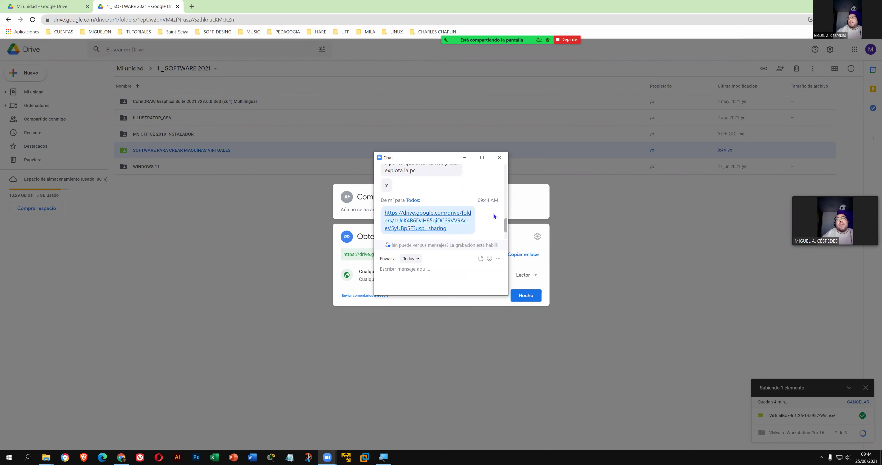
{"action": "left_click", "coordinate": [747, 342]}
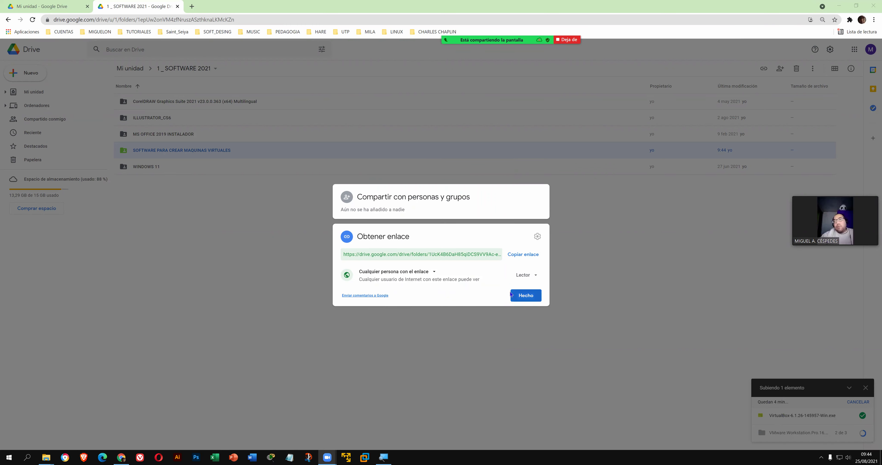
{"action": "left_click", "coordinate": [520, 295]}
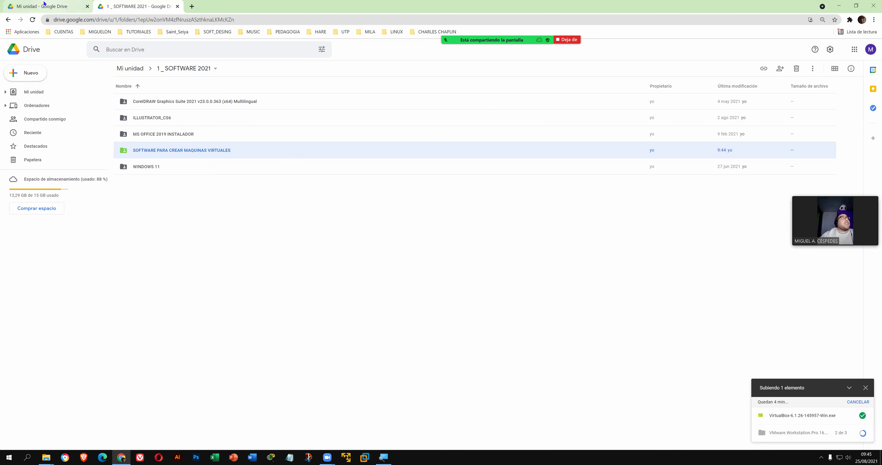
- Close the Mi unidad tab and minimise Chrome to reveal the Windows desktop
{"action": "left_click", "coordinate": [86, 8]}
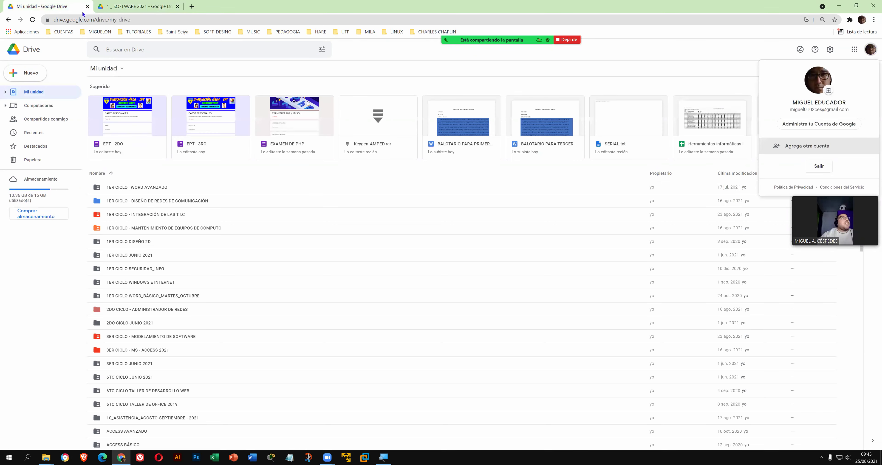
{"action": "key", "text": "ctrl+w"}
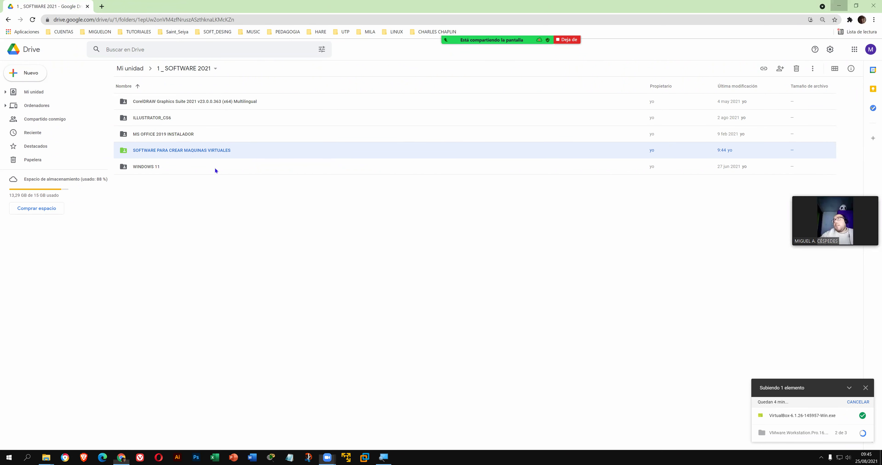
{"action": "key", "text": "super+d"}
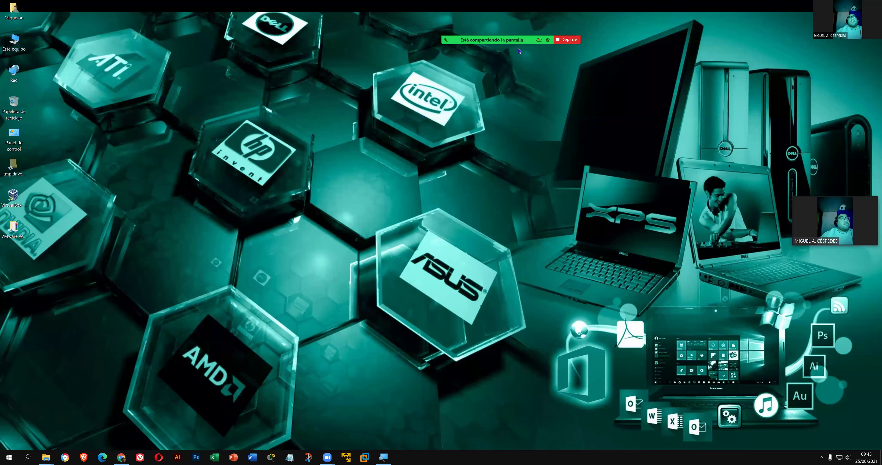
{"action": "right_click", "coordinate": [217, 139]}
- Dismiss the desktop menu and turn on Zoom's Anotar tool over the shared desktop
{"action": "left_click", "coordinate": [520, 51]}
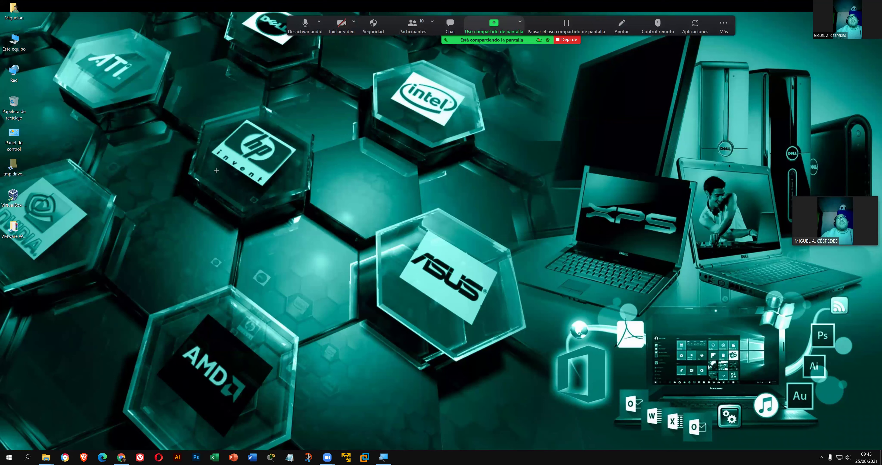
{"action": "left_click", "coordinate": [621, 25]}
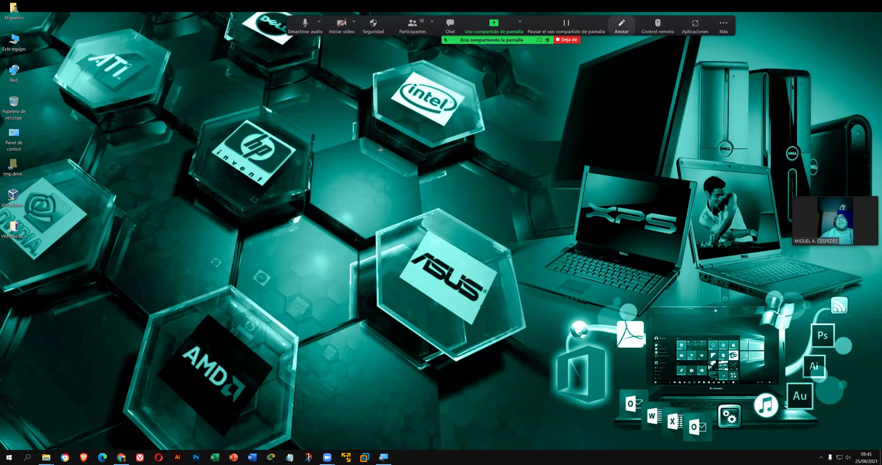
- Draw a red rectangle near the screen centre over a maximised blank Notepad page
{"action": "left_click_drag", "start_coordinate": [306, 165], "coordinate": [416, 253]}
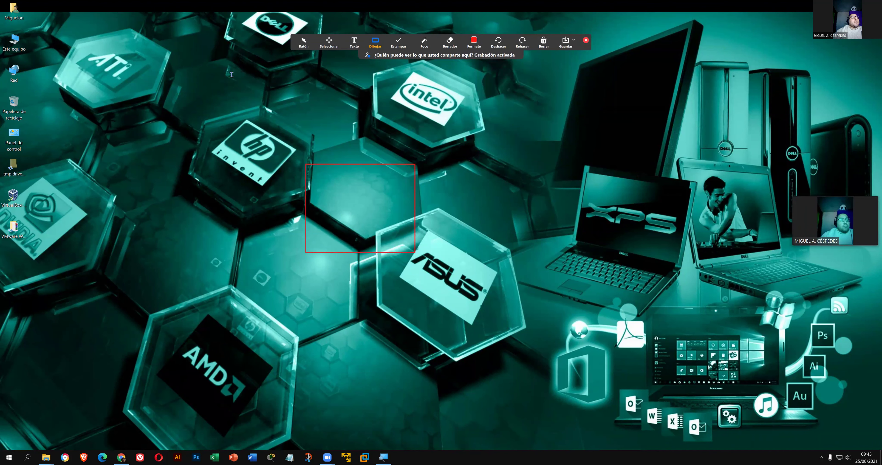
{"action": "key", "text": "super+Up"}
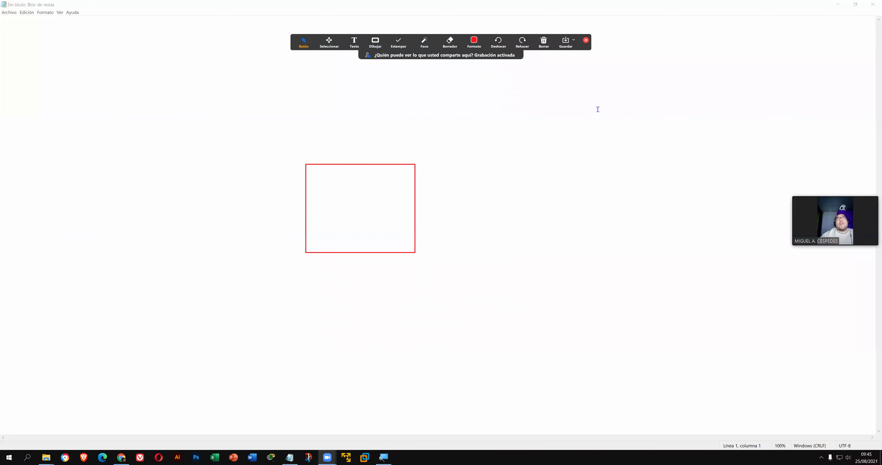
{"action": "key", "text": "alt+u"}
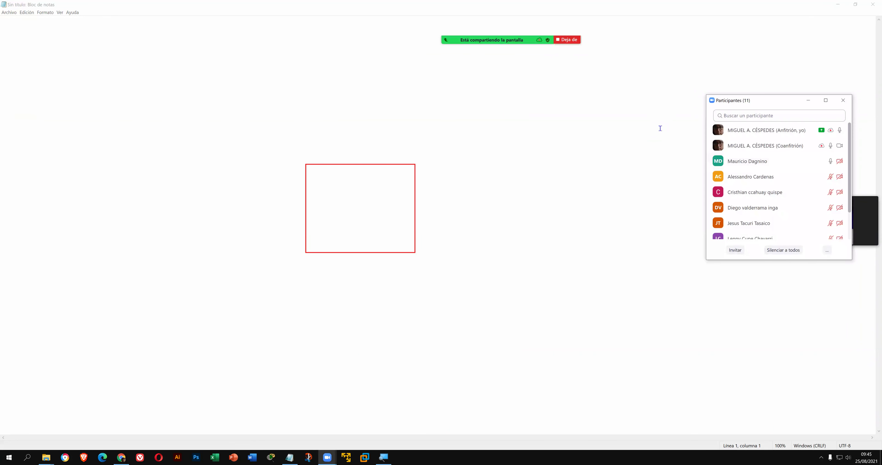
{"action": "left_click", "coordinate": [843, 100]}
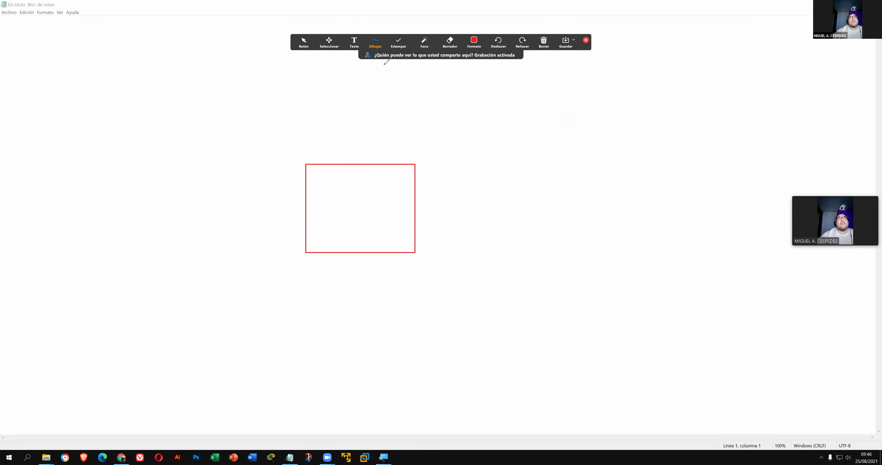
- Select the rectangle shape and green annotation colour in the toolbar
{"action": "left_click", "coordinate": [376, 42]}
{"action": "left_click", "coordinate": [397, 62]}
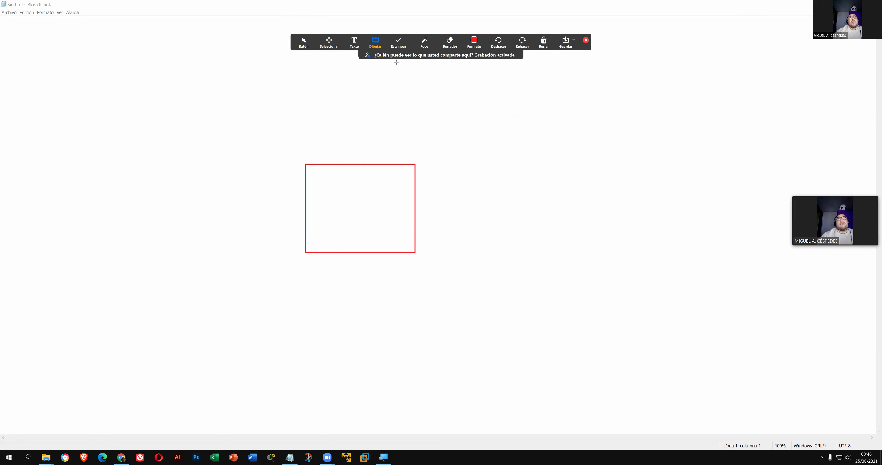
{"action": "left_click", "coordinate": [473, 42]}
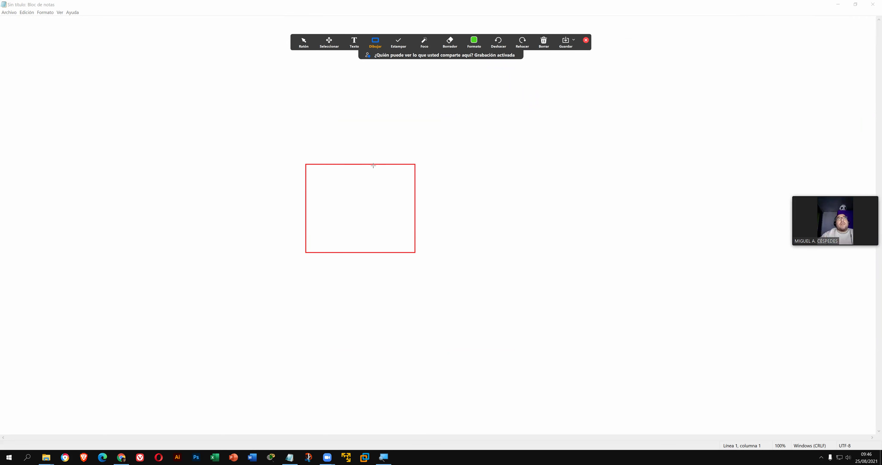
- Draw a green rectangle inside the red one and add green strokes around it
{"action": "left_click_drag", "start_coordinate": [360, 164], "coordinate": [398, 252]}
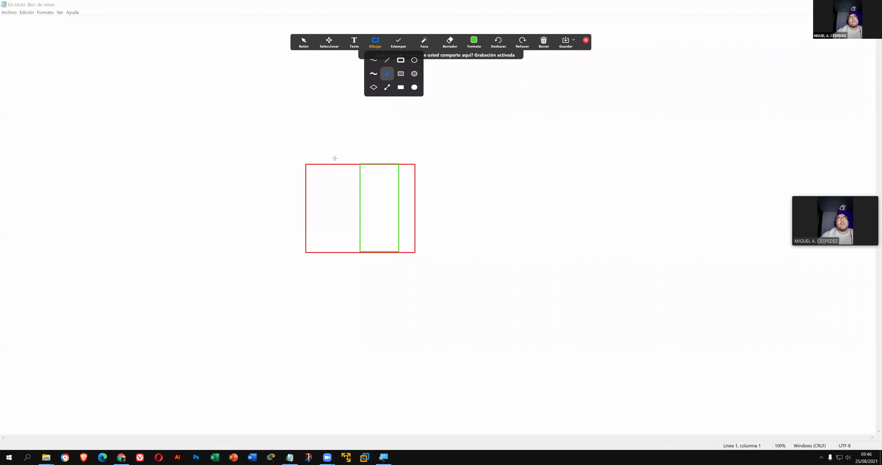
{"action": "mouse_move", "coordinate": [325, 172]}
{"action": "left_mouse_down"}
{"action": "mouse_move", "coordinate": [311, 184]}
{"action": "mouse_move", "coordinate": [315, 208]}
{"action": "mouse_move", "coordinate": [341, 244]}
{"action": "left_mouse_up"}
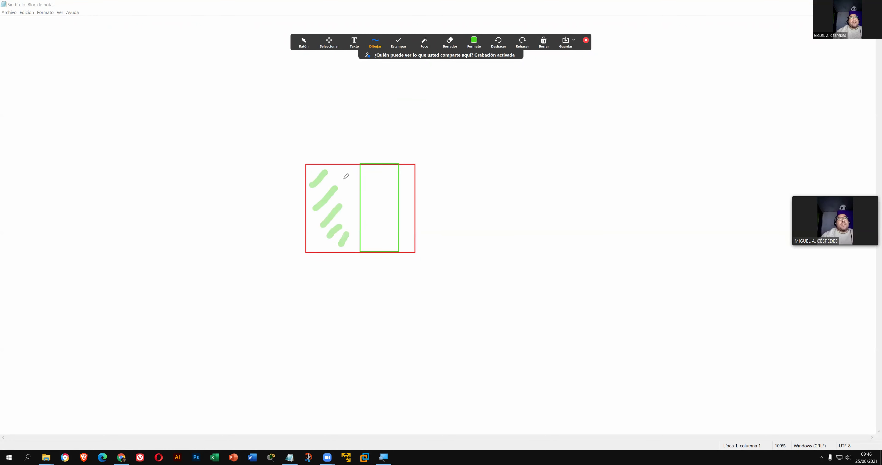
{"action": "left_click_drag", "start_coordinate": [348, 174], "coordinate": [349, 209]}
{"action": "left_click", "coordinate": [312, 238]}
{"action": "left_click_drag", "start_coordinate": [407, 174], "coordinate": [406, 241]}
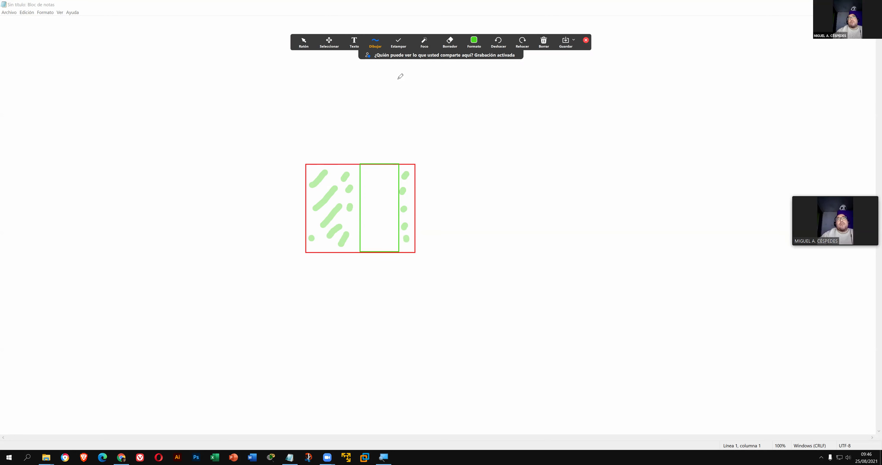
- Switch the annotation colour to red and fill the green rectangle with red strokes
{"action": "left_click", "coordinate": [474, 40]}
{"action": "left_click", "coordinate": [456, 65]}
{"action": "left_click_drag", "start_coordinate": [368, 170], "coordinate": [366, 180]}
{"action": "left_click_drag", "start_coordinate": [366, 205], "coordinate": [367, 230]}
{"action": "left_click_drag", "start_coordinate": [384, 195], "coordinate": [381, 207]}
{"action": "left_click_drag", "start_coordinate": [388, 221], "coordinate": [388, 228]}
{"action": "left_click_drag", "start_coordinate": [368, 244], "coordinate": [374, 244]}
{"action": "left_click_drag", "start_coordinate": [389, 182], "coordinate": [391, 192]}
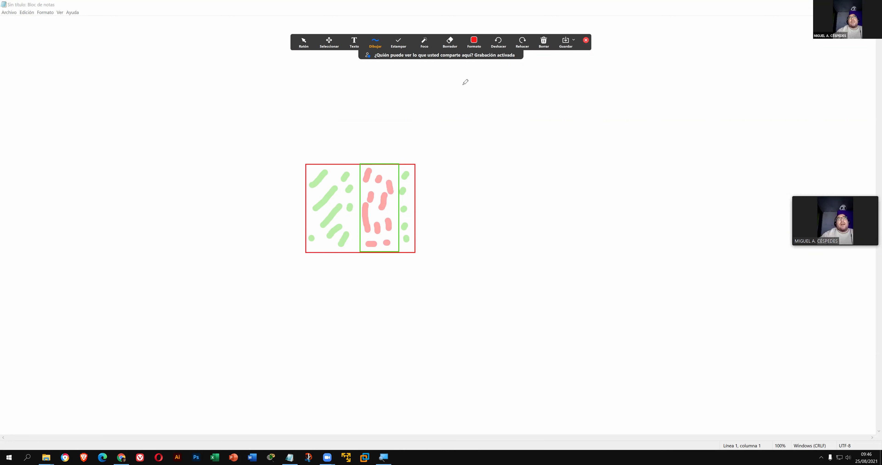
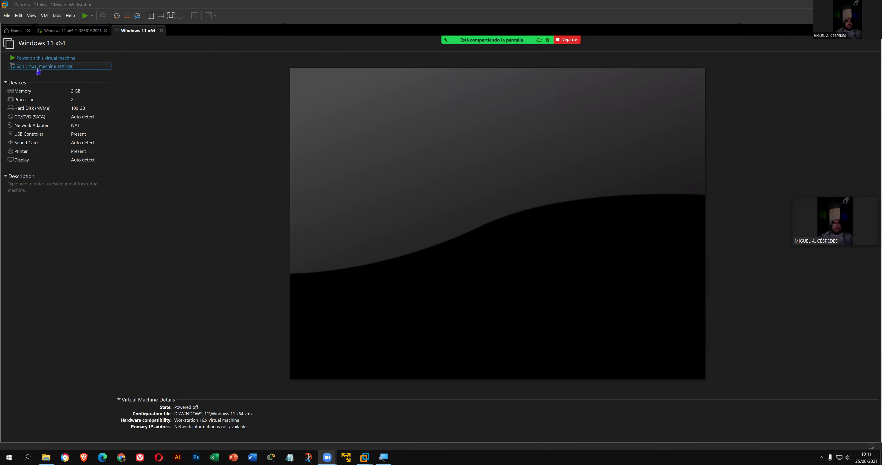
- Open the Windows 11 x64 machine's settings and review Memory, Processors, Hard Disk and CD/DVD (SATA)
{"action": "left_click", "coordinate": [38, 71]}
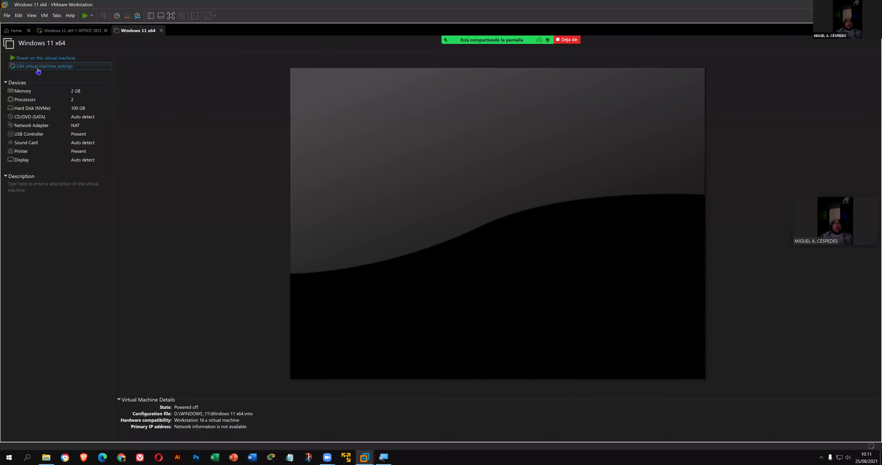
{"action": "left_click", "coordinate": [38, 70]}
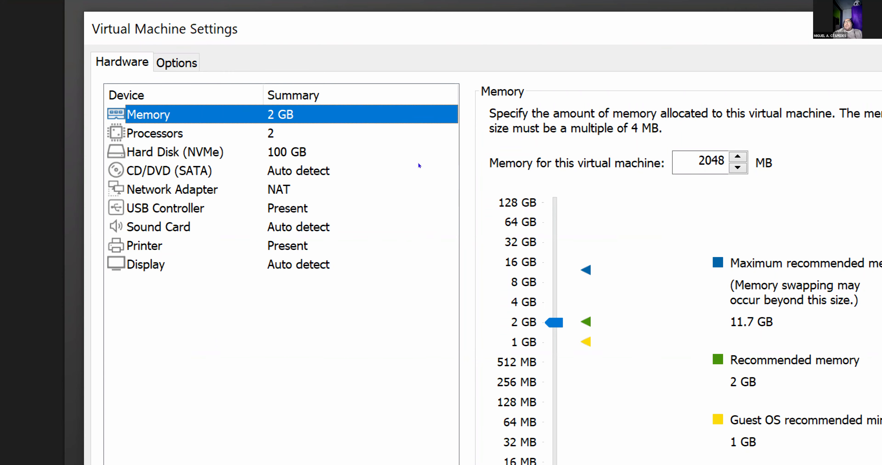
{"action": "left_click", "coordinate": [321, 130]}
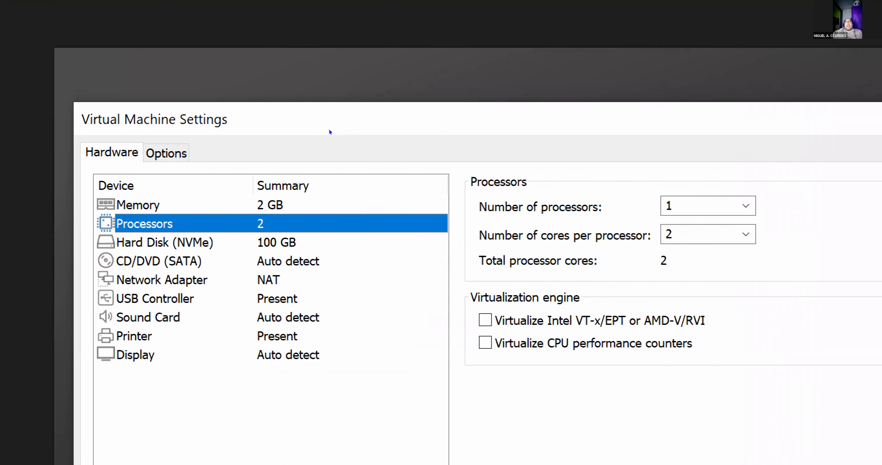
{"action": "key", "text": "Down"}
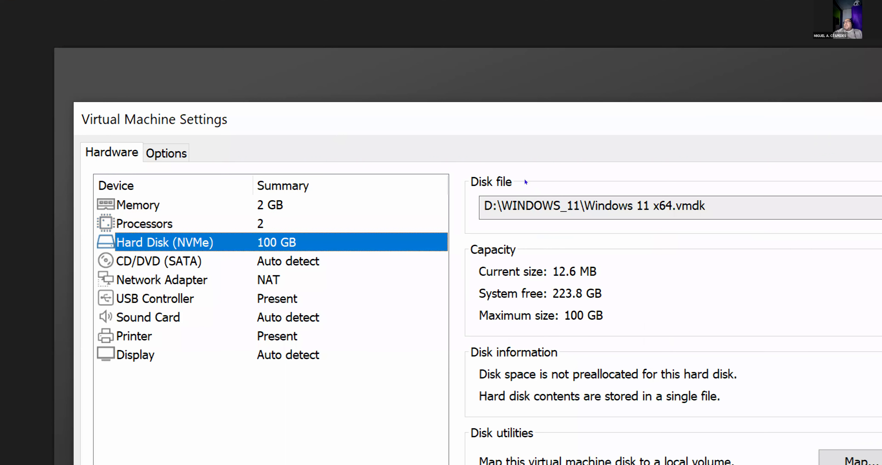
{"action": "key", "text": "Down"}
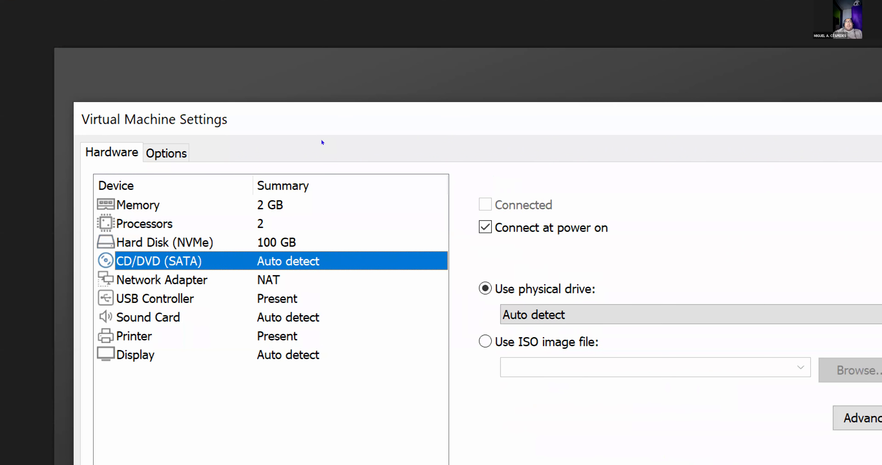
{"action": "key", "text": "Tab"}
{"action": "key", "text": "Tab"}
{"action": "key", "text": "Tab"}
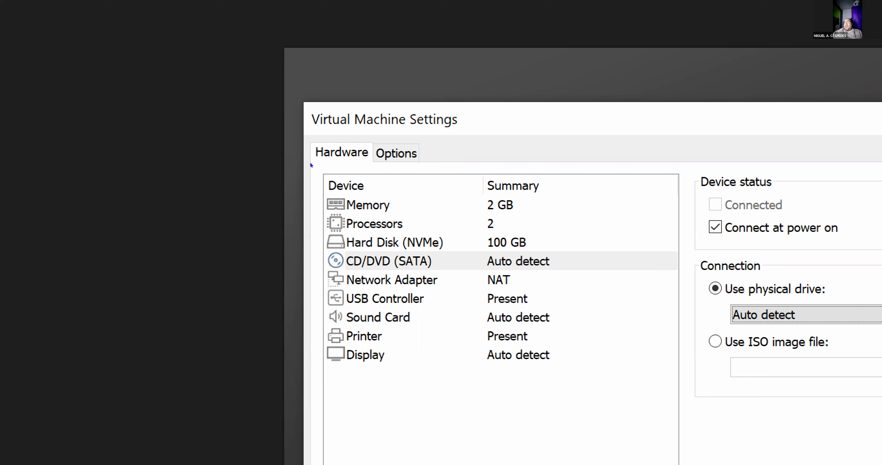
- Remove the virtual Printer, check the Display settings, then view the machine's general Options
{"action": "key", "text": "Down"}
{"action": "key", "text": "Down"}
{"action": "key", "text": "Down"}
{"action": "key", "text": "Down"}
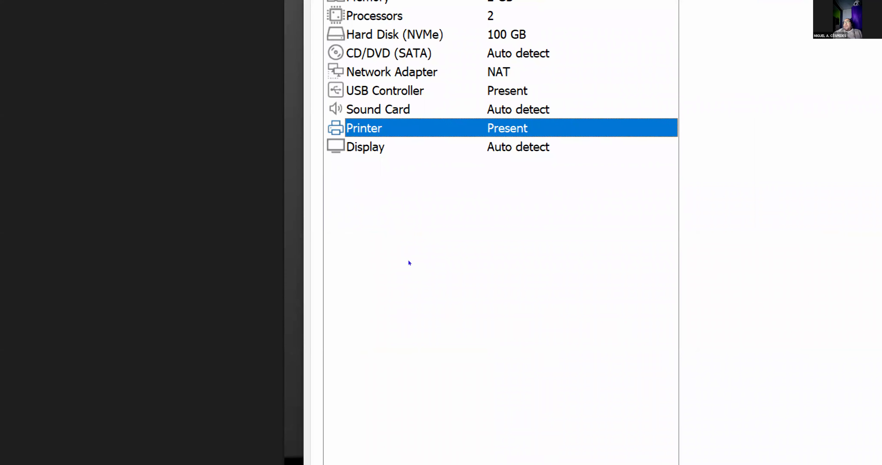
{"action": "key", "text": "Delete"}
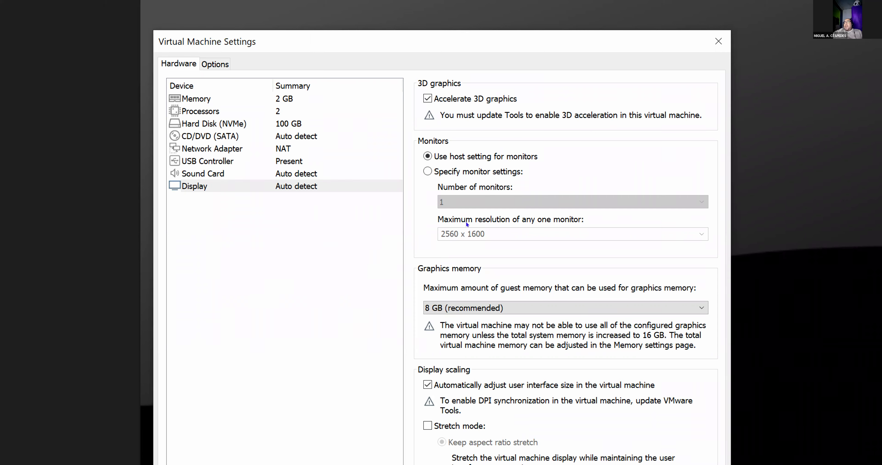
{"action": "key", "text": "Tab"}
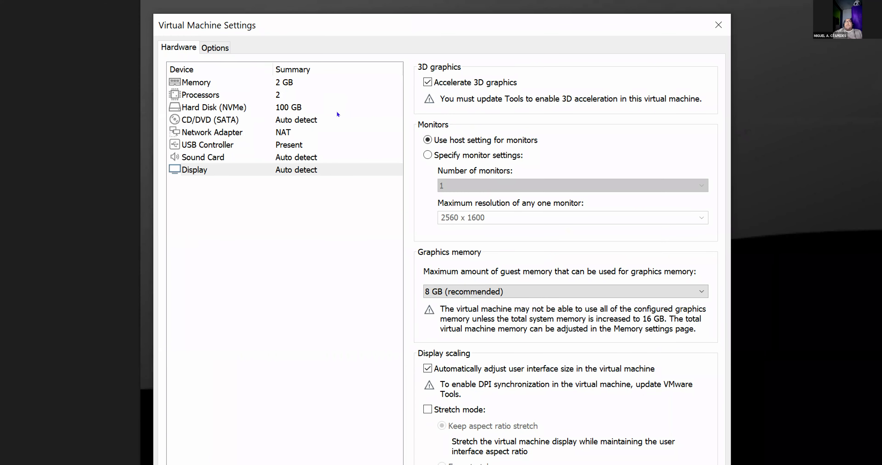
{"action": "key", "text": "ctrl+Tab"}
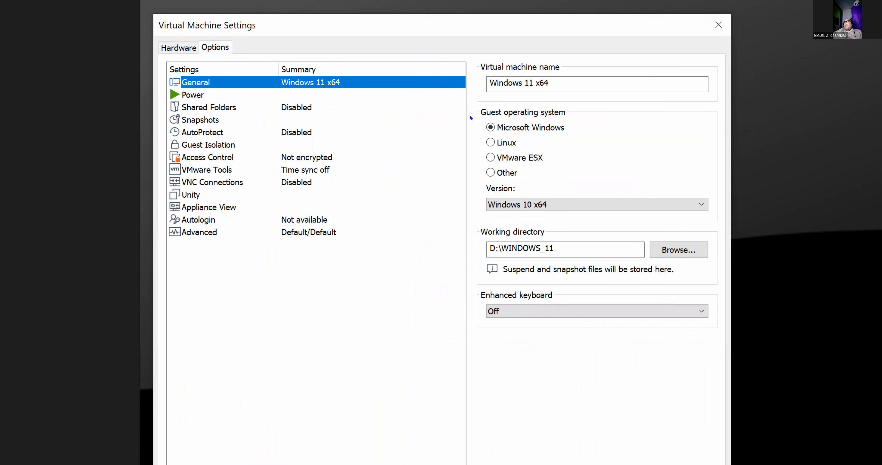
- Review the General options, leaving Enhanced keyboard Off, and save the settings with OK
{"action": "key", "text": "Tab"}
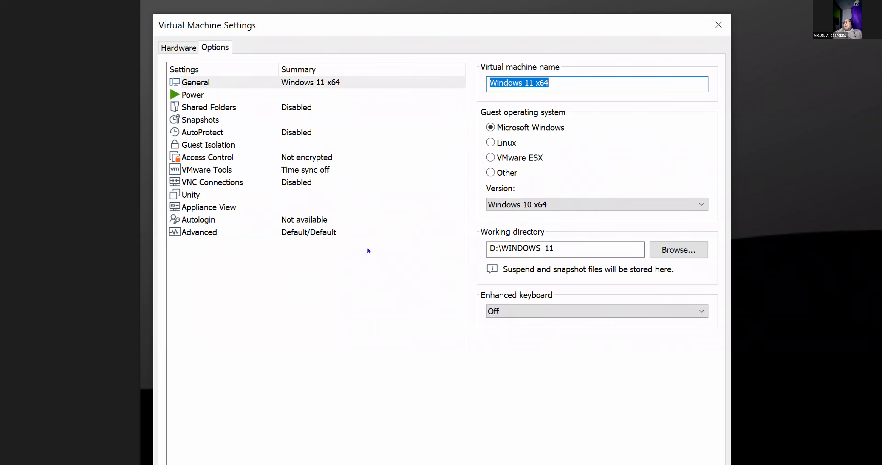
{"action": "key", "text": "alt+Down"}
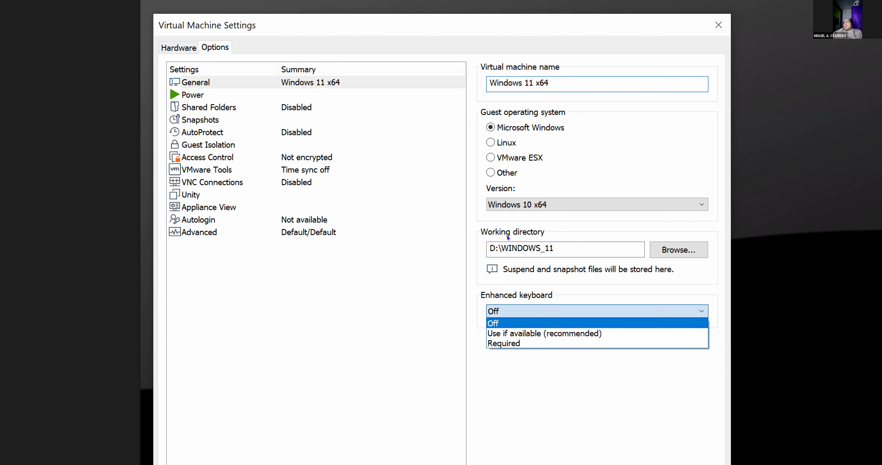
{"action": "key", "text": "Escape"}
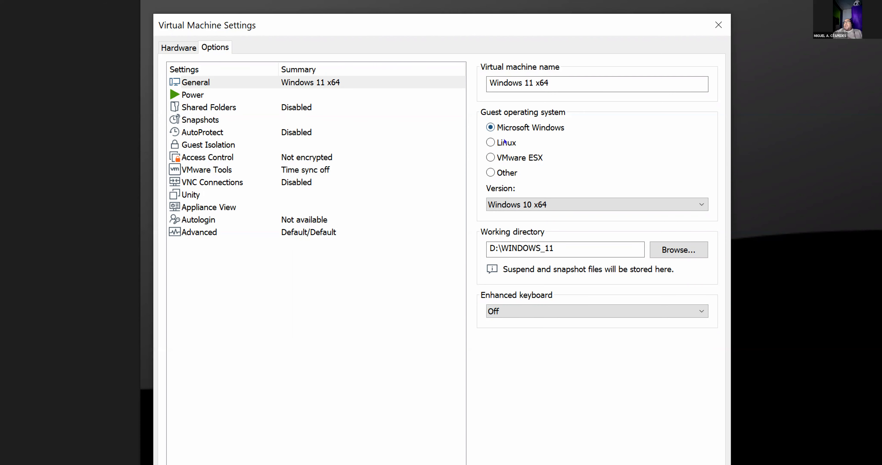
{"action": "left_click", "coordinate": [178, 48]}
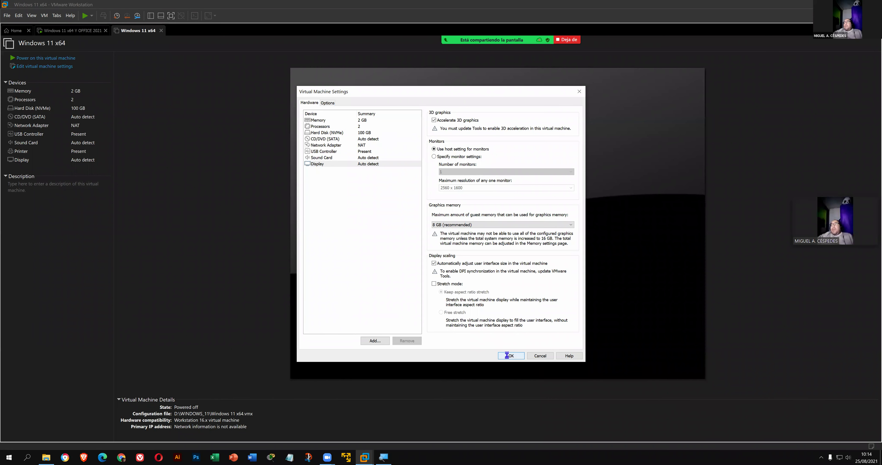
{"action": "left_click", "coordinate": [507, 355]}
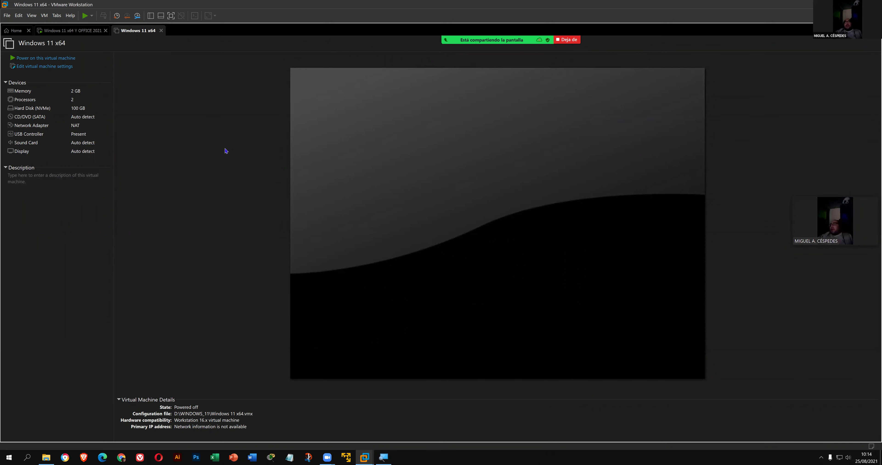
- In the Windows 11 x64 Y OFFICE 2021 guest, close the Settings app from its taskbar menu
{"action": "left_click", "coordinate": [87, 34]}
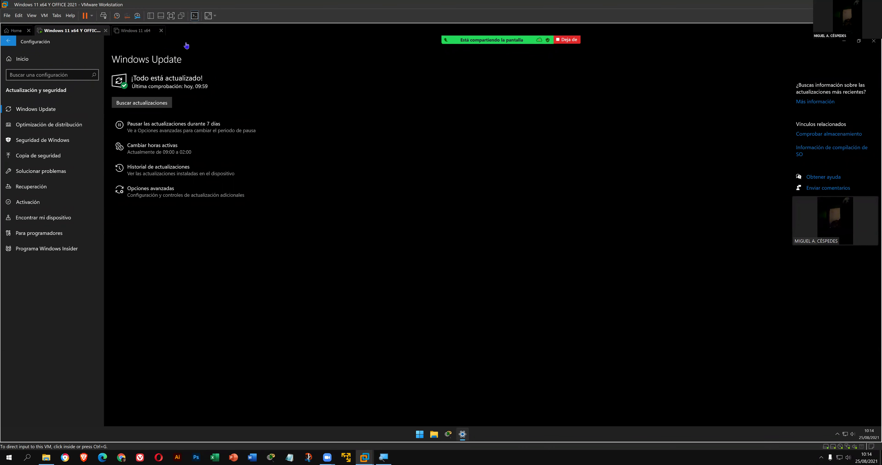
{"action": "left_click", "coordinate": [138, 35]}
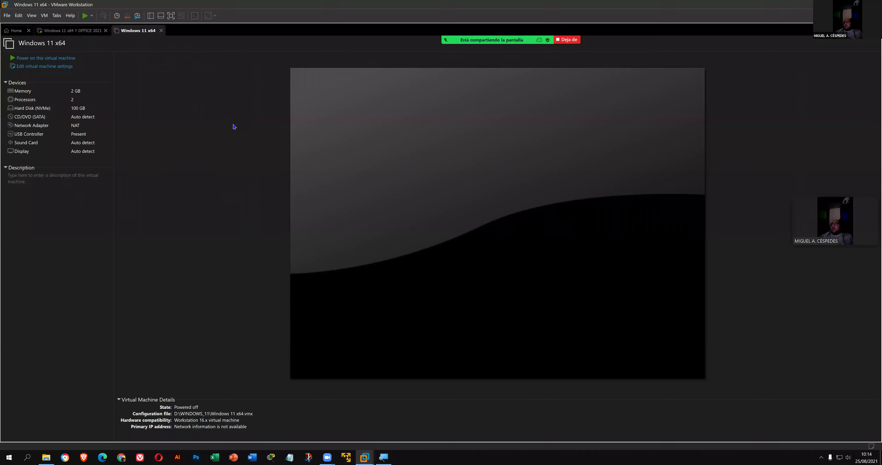
{"action": "left_click", "coordinate": [70, 34]}
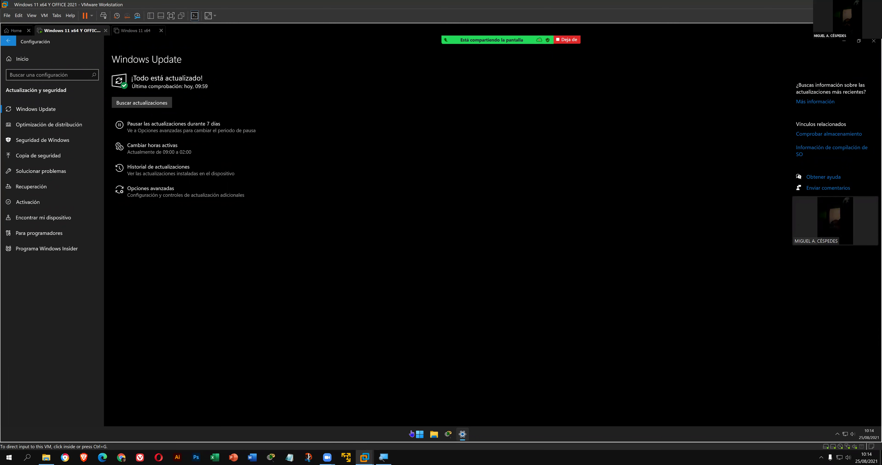
{"action": "left_click", "coordinate": [463, 435]}
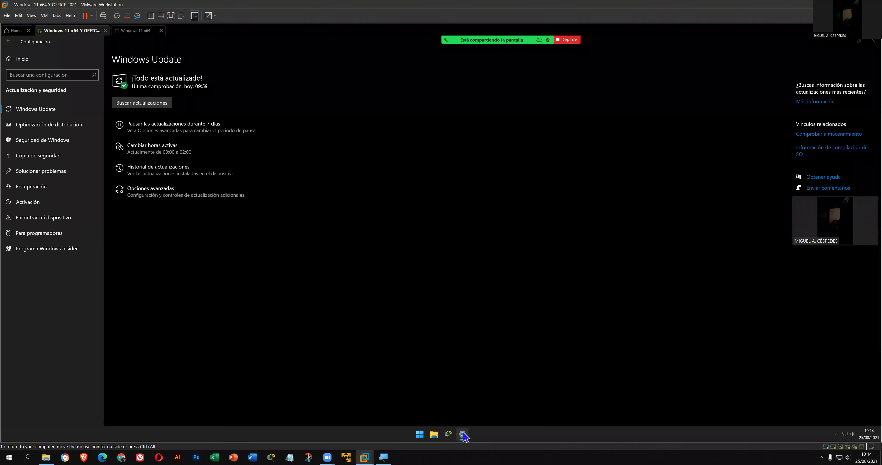
{"action": "right_click", "coordinate": [461, 433]}
{"action": "left_click", "coordinate": [452, 419]}
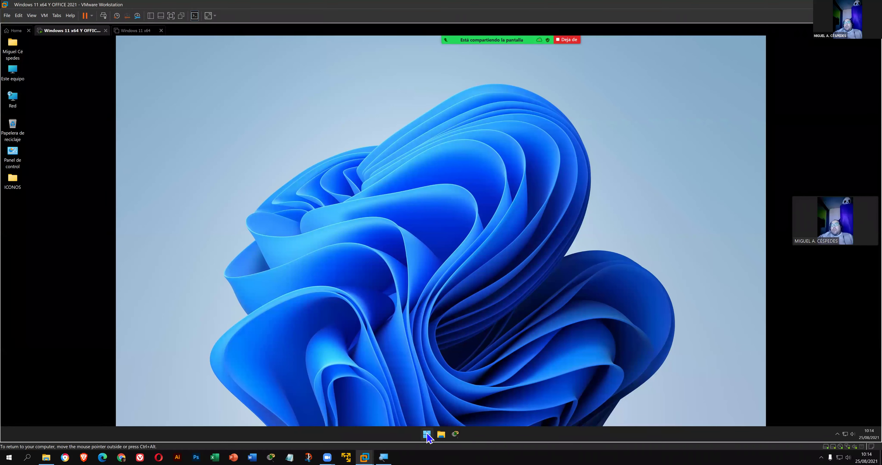
- Restart the guest via Start's Apagar o cerrar sesión > Reiniciar
{"action": "right_click", "coordinate": [427, 434]}
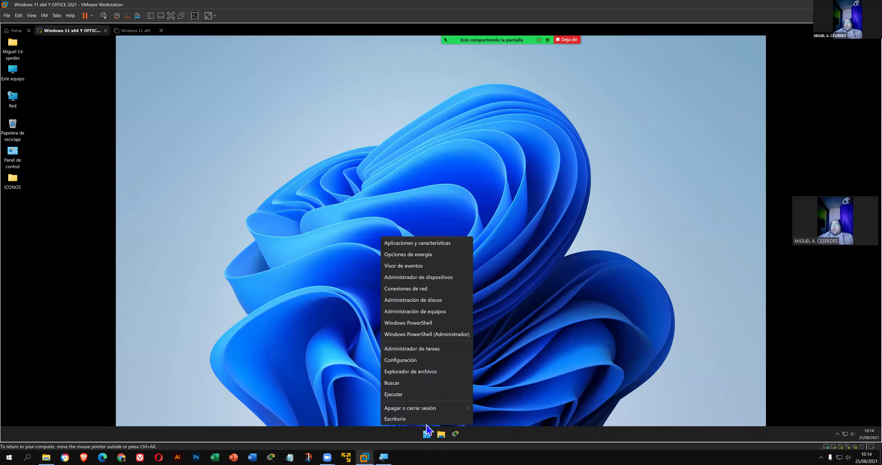
{"action": "mouse_move", "coordinate": [459, 409]}
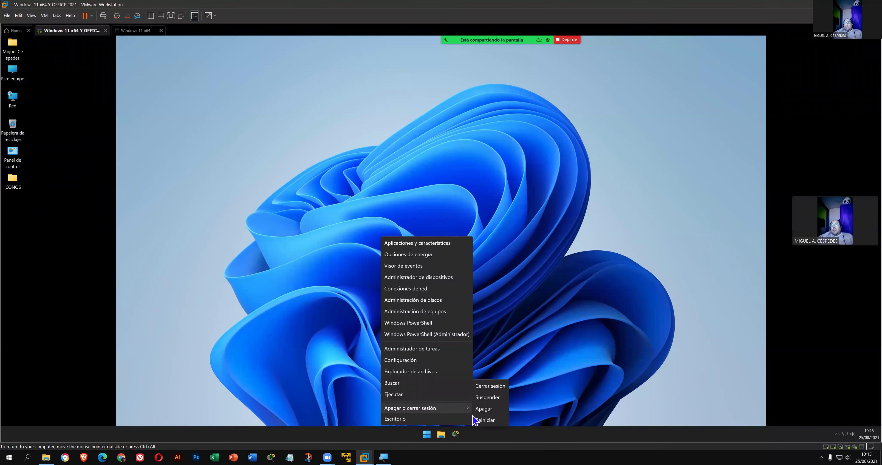
{"action": "left_click", "coordinate": [483, 421]}
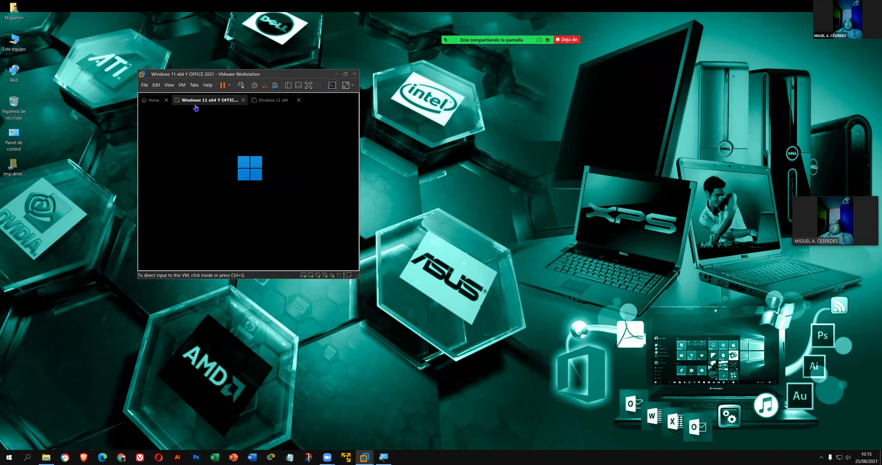
- Maximize the VMware Workstation window while the Office guest boots to its desktop
{"action": "mouse_move", "coordinate": [496, 54]}
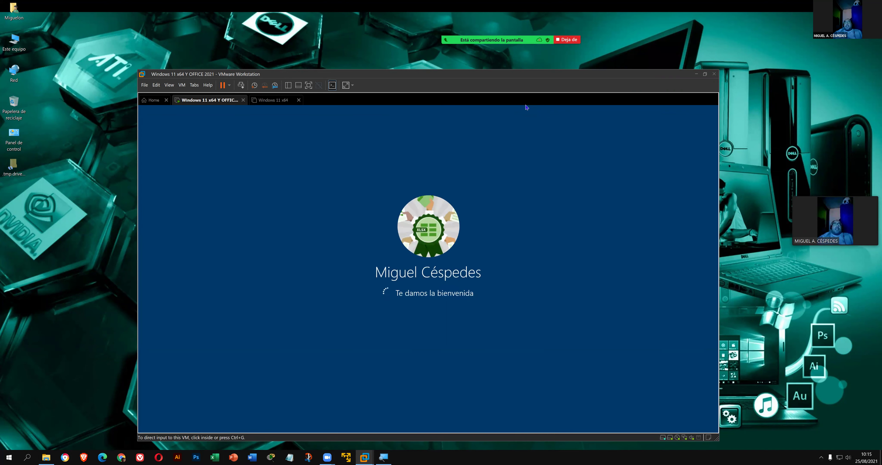
{"action": "double_click", "coordinate": [525, 77]}
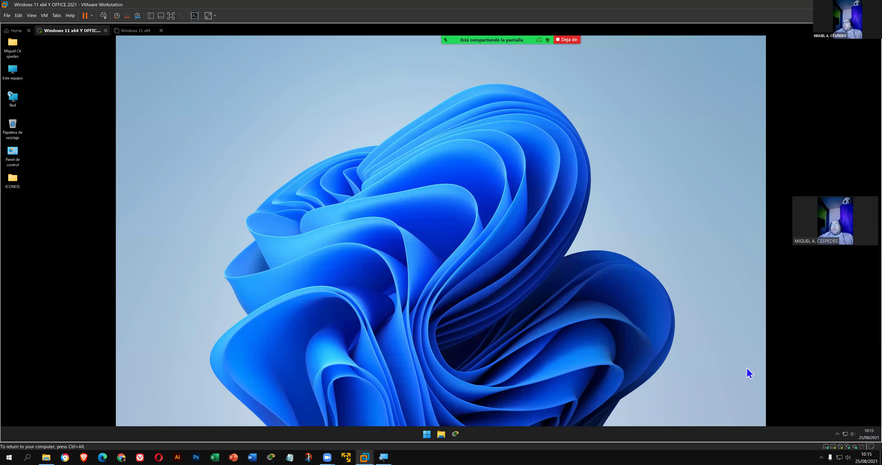
{"action": "left_click", "coordinate": [836, 434]}
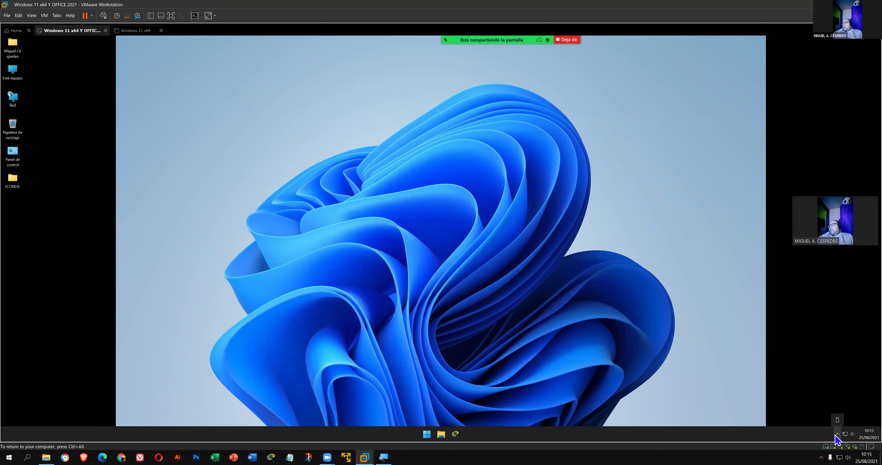
{"action": "right_click", "coordinate": [333, 203]}
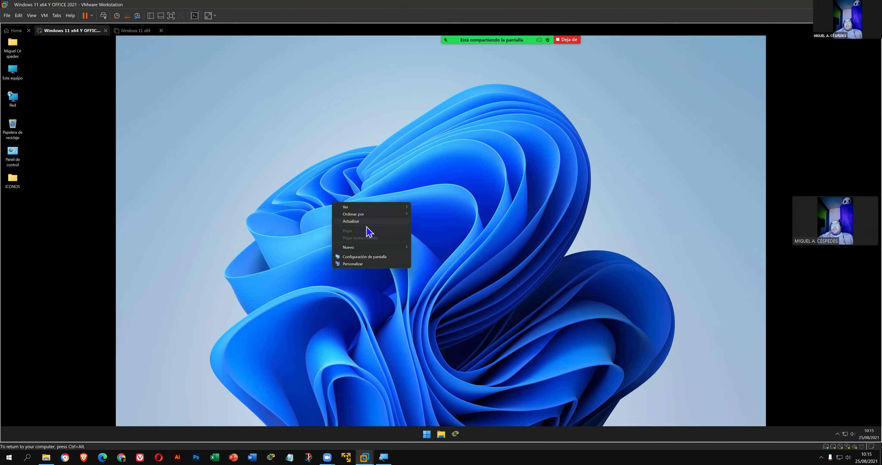
{"action": "left_click", "coordinate": [365, 222]}
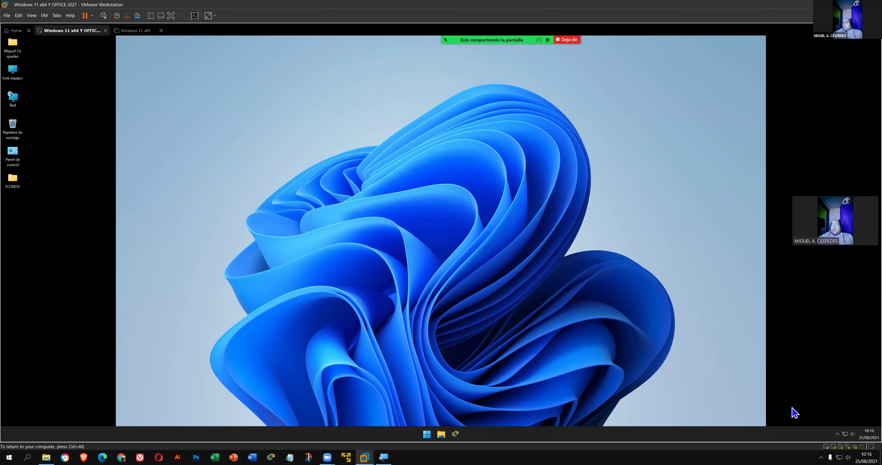
{"action": "left_click", "coordinate": [837, 435]}
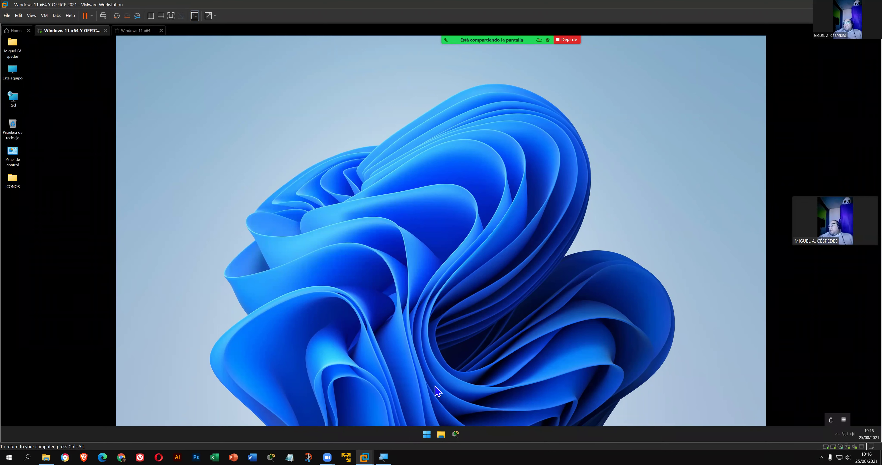
{"action": "right_click", "coordinate": [428, 435]}
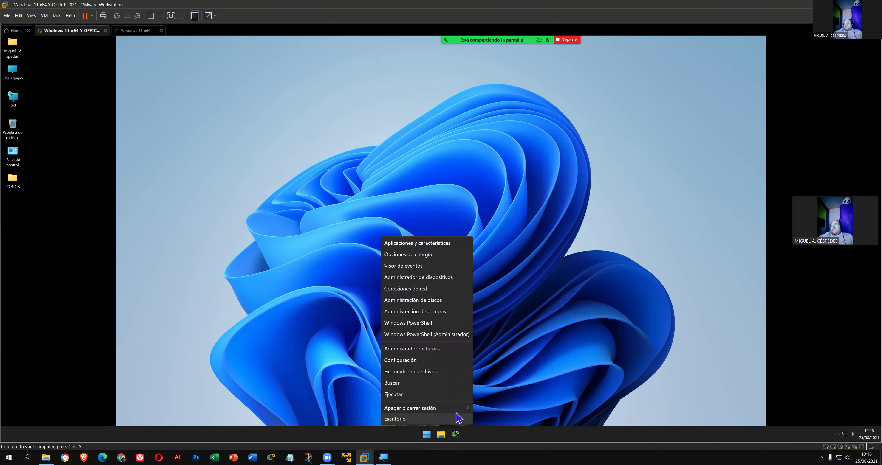
{"action": "mouse_move", "coordinate": [463, 408]}
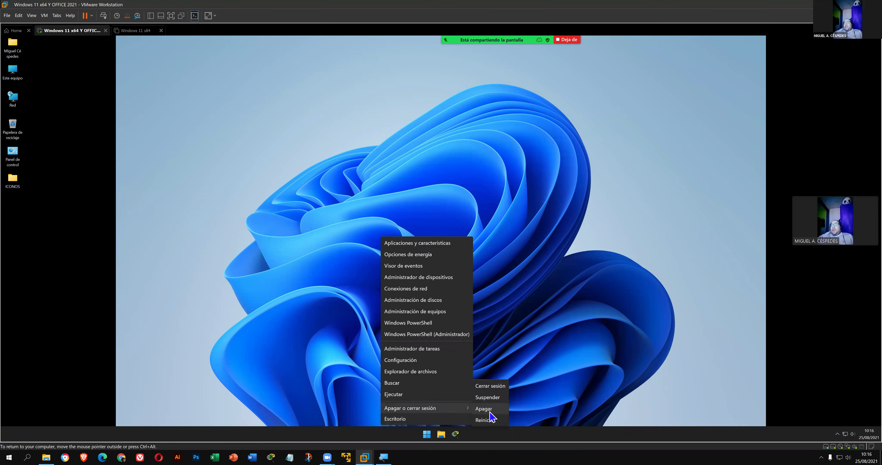
{"action": "left_click", "coordinate": [490, 412]}
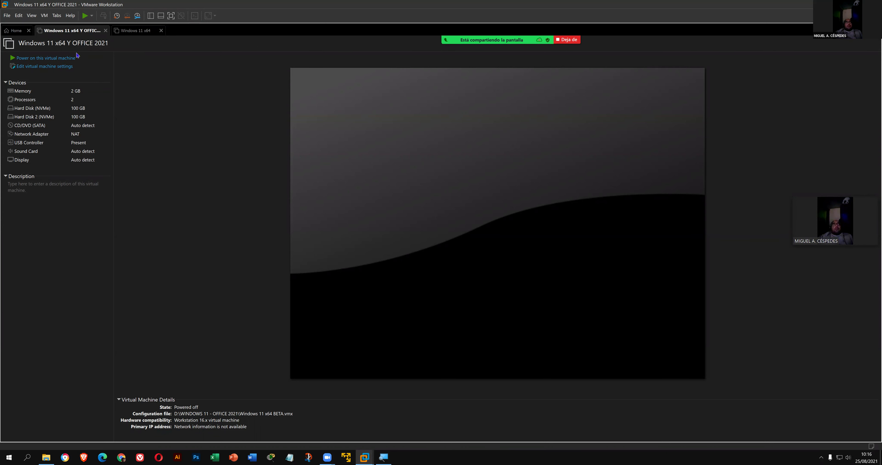
- In the Office machine's settings, remove Hard Disk 2 and defragment the first Hard Disk
{"action": "left_click", "coordinate": [54, 67]}
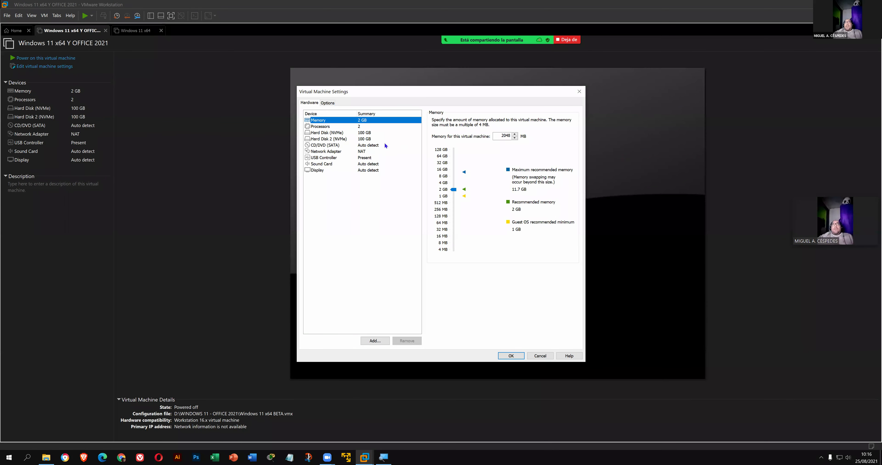
{"action": "left_click", "coordinate": [336, 133]}
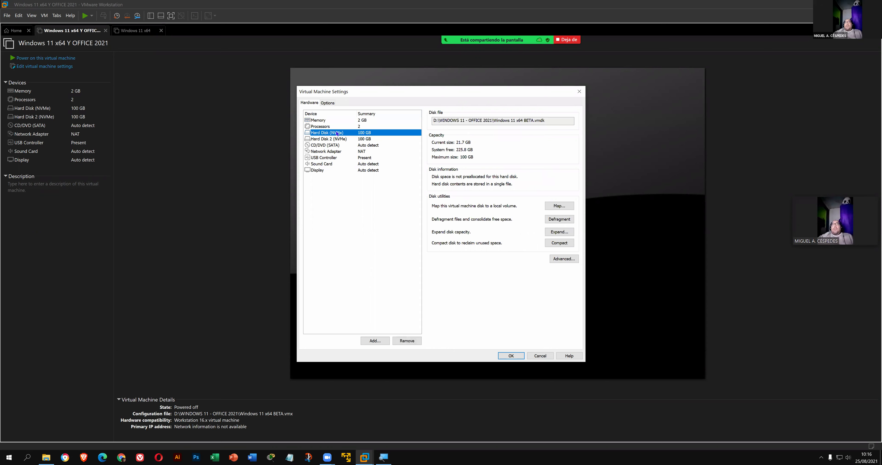
{"action": "left_click", "coordinate": [357, 145]}
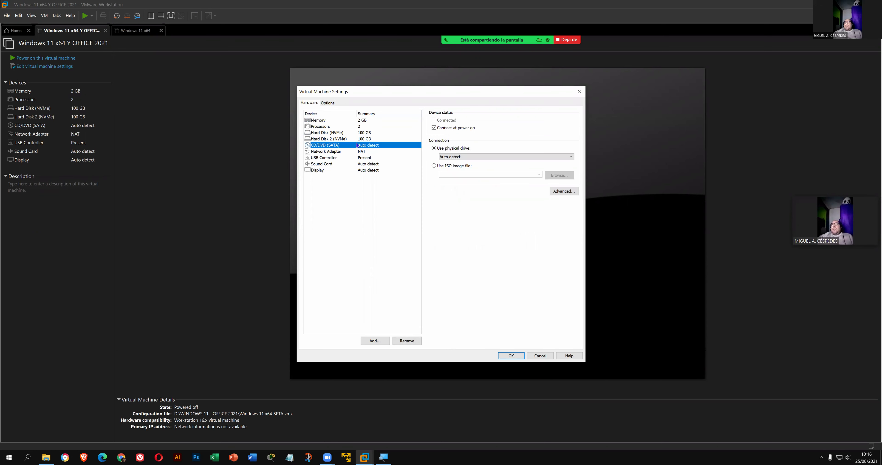
{"action": "left_click", "coordinate": [346, 140]}
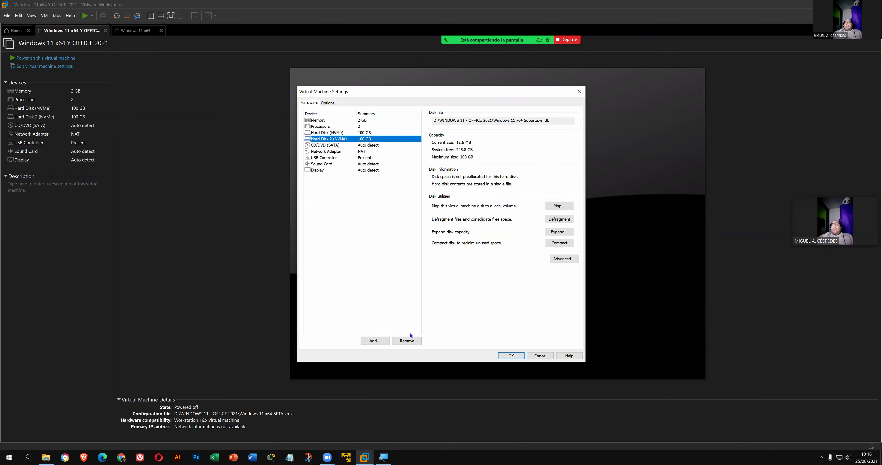
{"action": "left_click", "coordinate": [406, 341]}
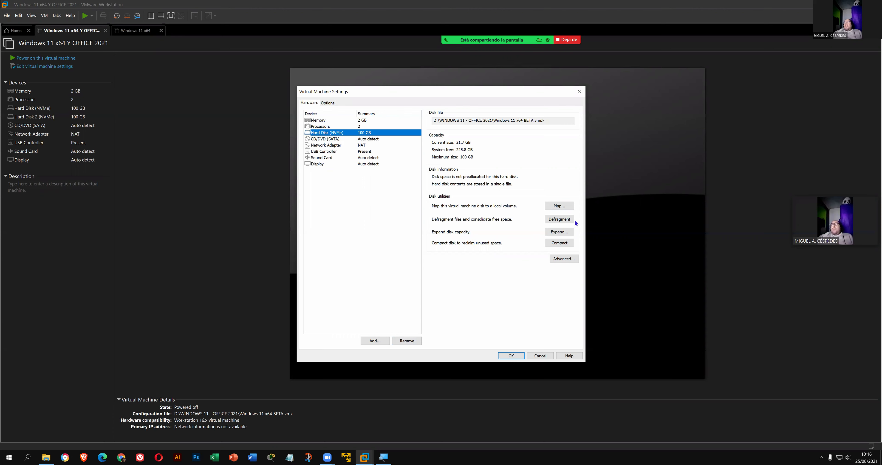
{"action": "left_click", "coordinate": [571, 220]}
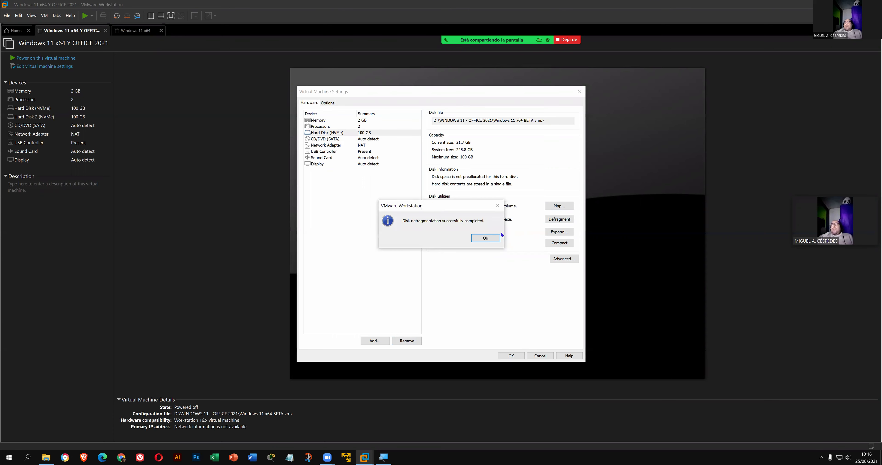
{"action": "left_click", "coordinate": [484, 241]}
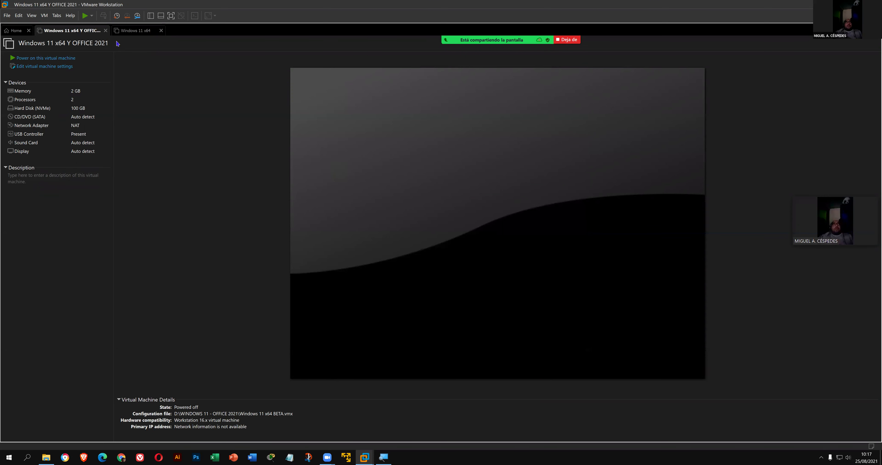
- Close the Office VM and defragment the Windows 11 x64 machine's Hard Disk, saving with OK
{"action": "left_click", "coordinate": [105, 30]}
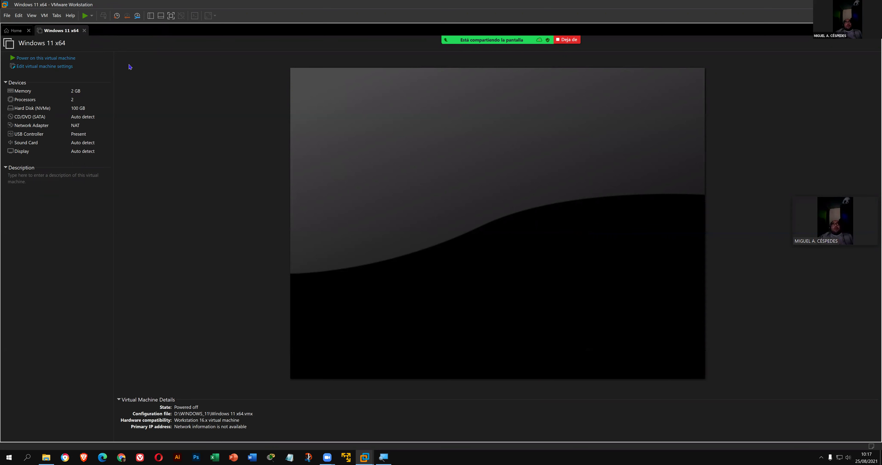
{"action": "left_click", "coordinate": [32, 69]}
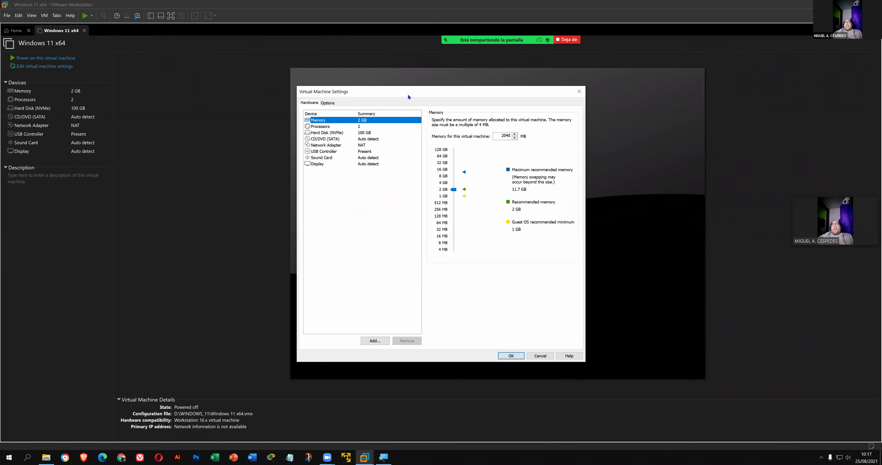
{"action": "left_click_drag", "start_coordinate": [308, 99], "coordinate": [226, 94]}
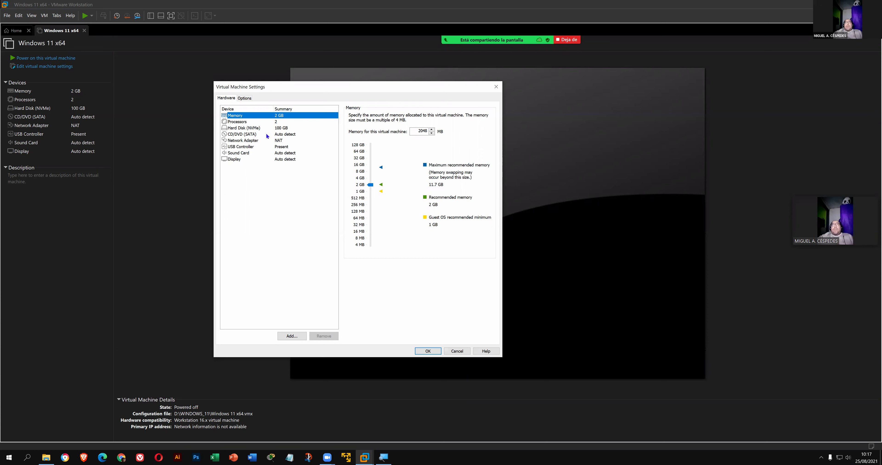
{"action": "left_click", "coordinate": [254, 129]}
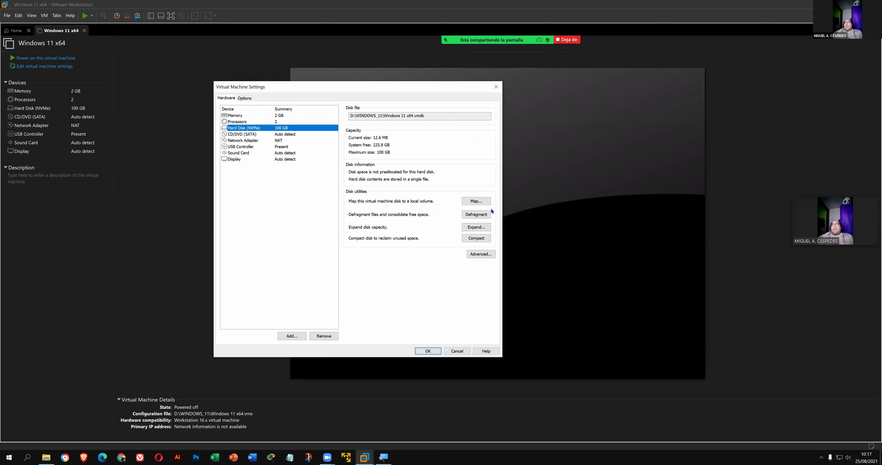
{"action": "left_click", "coordinate": [484, 213]}
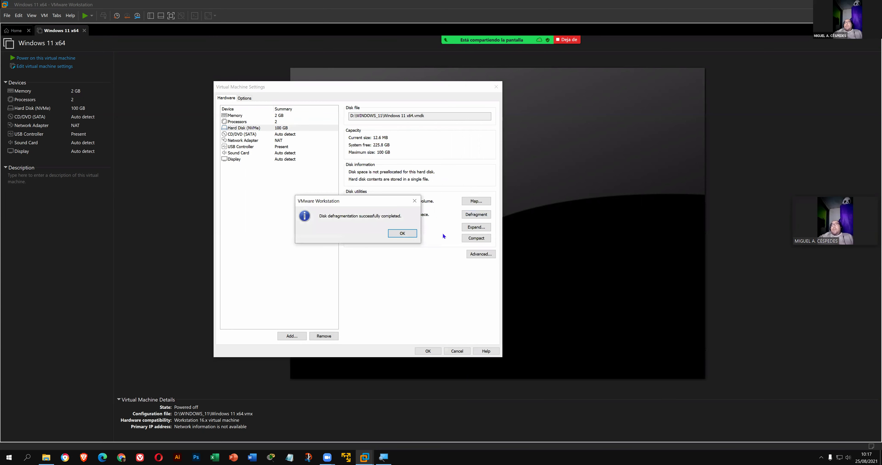
{"action": "left_click", "coordinate": [389, 231]}
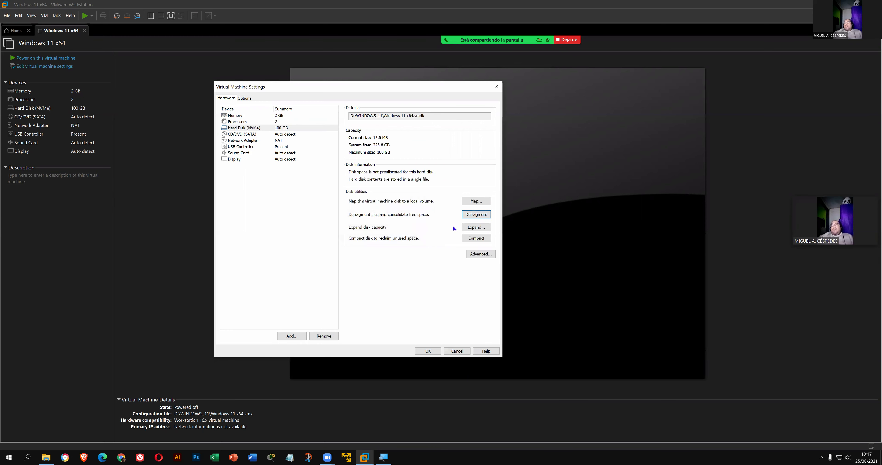
{"action": "left_click", "coordinate": [431, 352]}
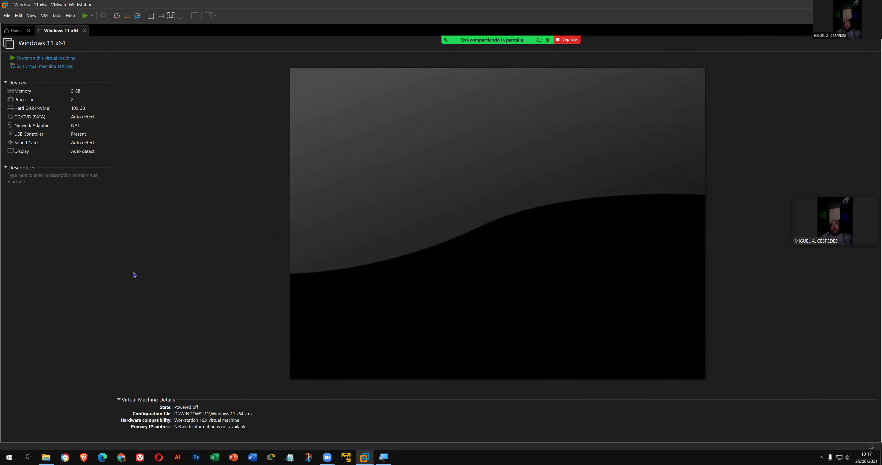
- Close the Magnifier and power on the Windows 11 x64 machine
{"action": "right_click", "coordinate": [385, 457]}
{"action": "left_click", "coordinate": [367, 441]}
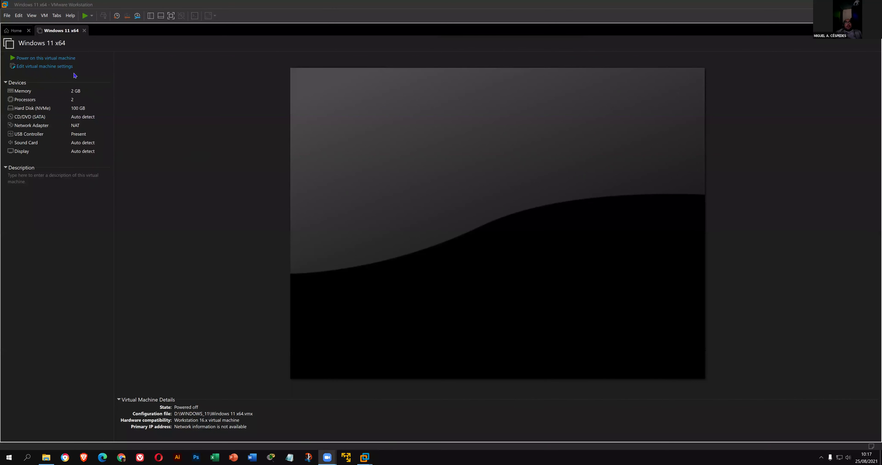
{"action": "left_click", "coordinate": [70, 62]}
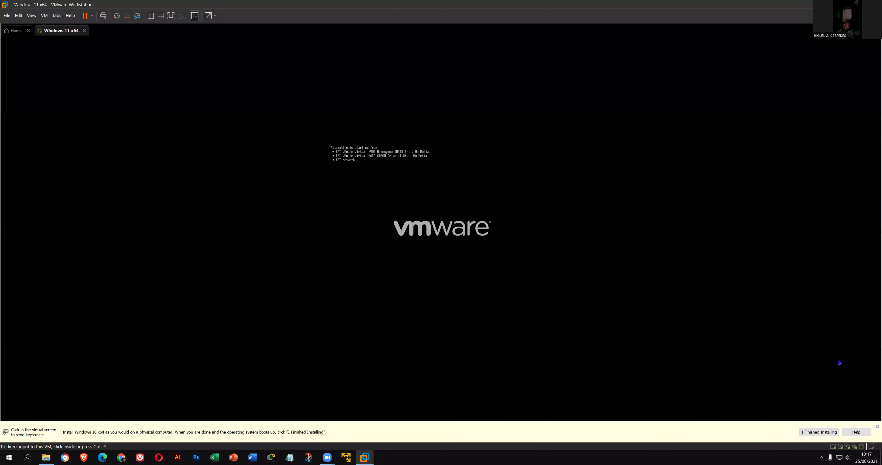
- Dismiss the install hint, view the VM full screen, then return to a restored window
{"action": "left_click", "coordinate": [877, 427]}
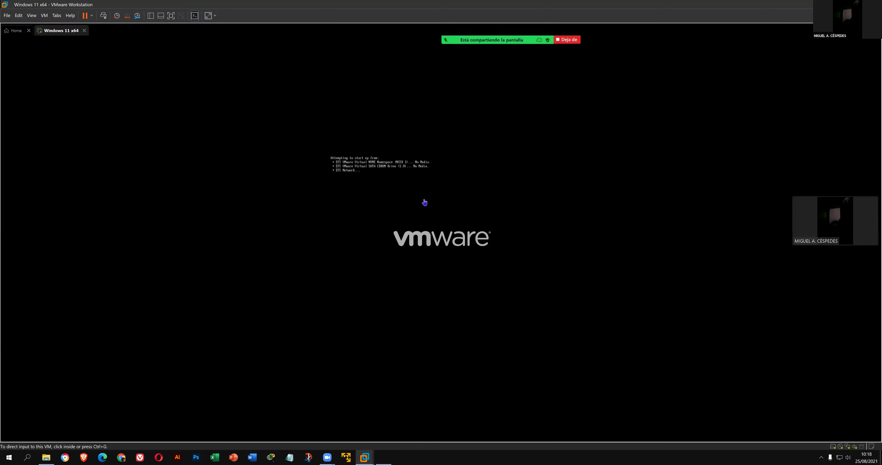
{"action": "key", "text": "ctrl+alt+Return"}
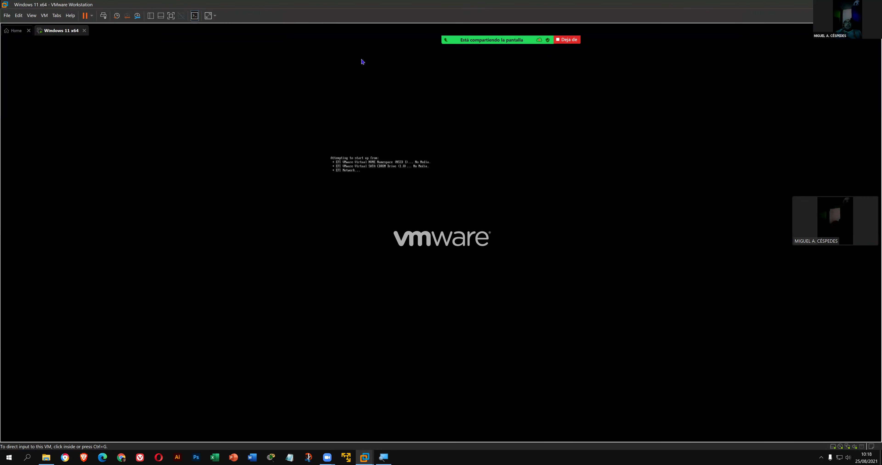
{"action": "key", "text": "super+Down"}
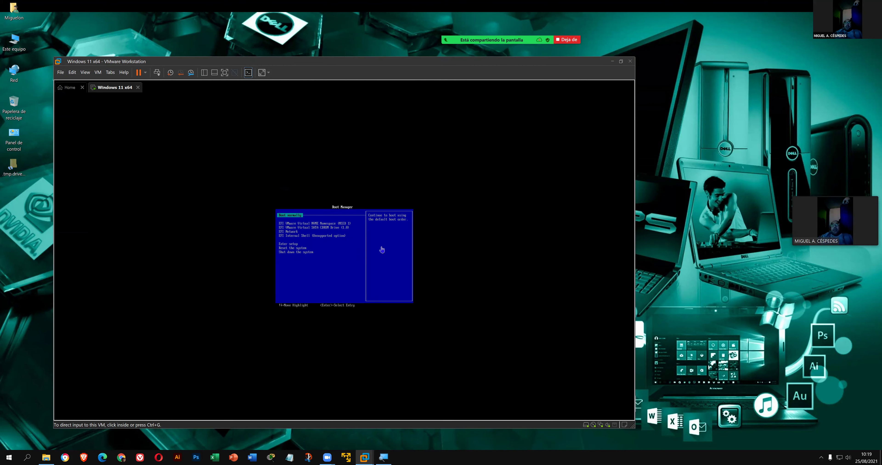
- Shut down the Windows 11 x64 guest via the tab's Power > Shut Down Guest
{"action": "key", "text": "ctrl+alt+Return"}
{"action": "key", "text": "ctrl+g"}
{"action": "key", "text": "ctrl+alt"}
{"action": "right_click", "coordinate": [126, 94]}
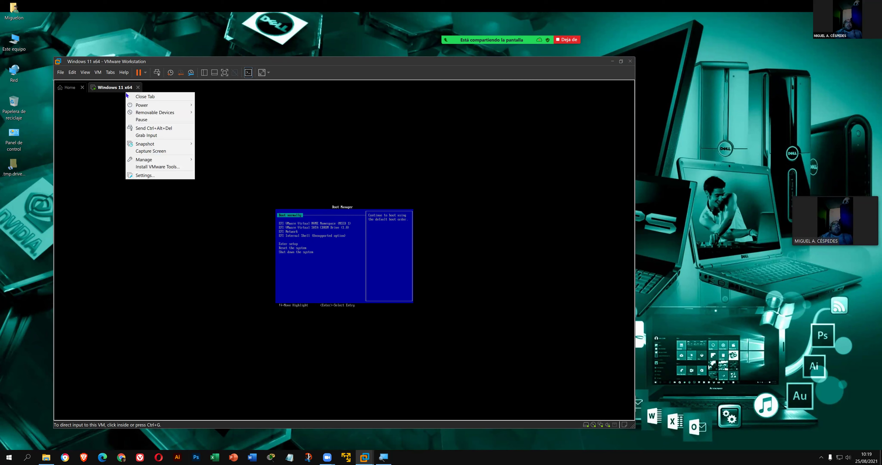
{"action": "mouse_move", "coordinate": [185, 106]}
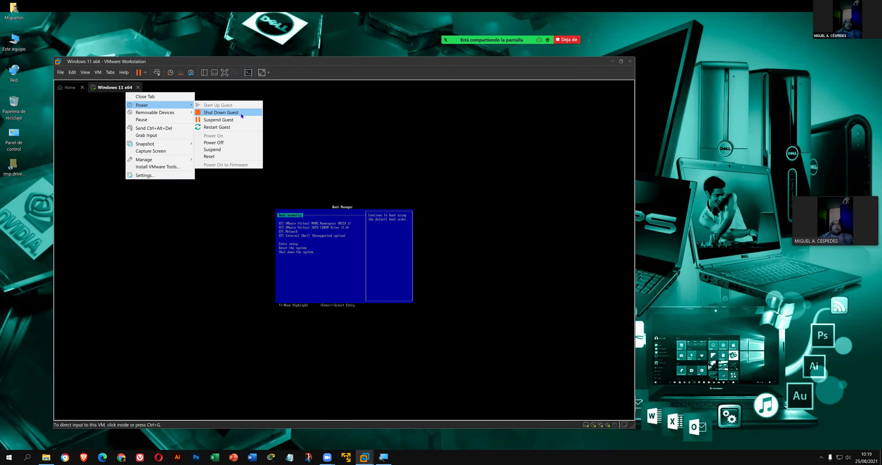
{"action": "left_click", "coordinate": [221, 112]}
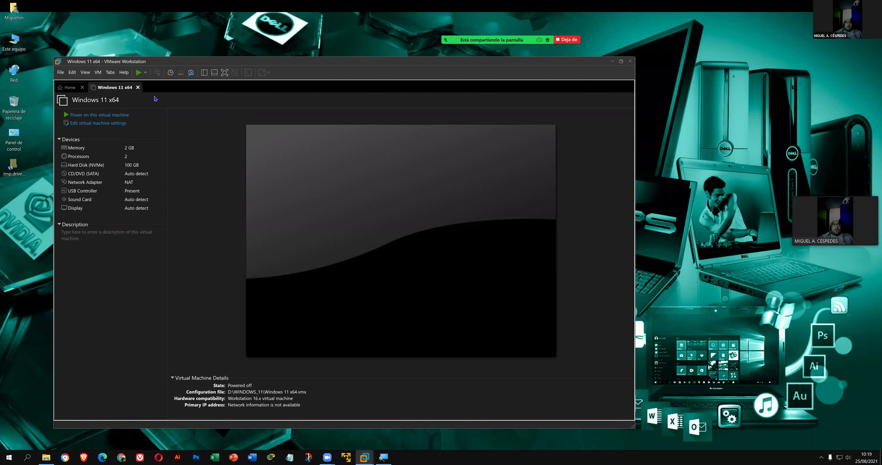
- Close the machine tab and VMware Workstation, then refresh the desktop with Actualizar
{"action": "left_click", "coordinate": [138, 87]}
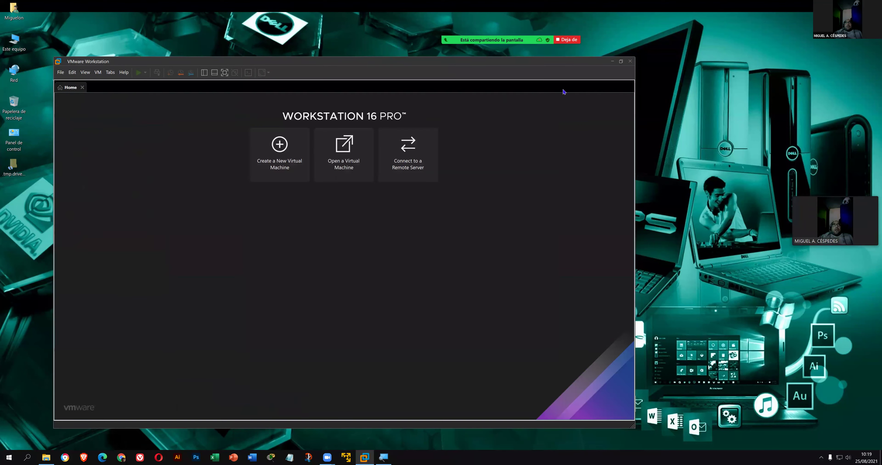
{"action": "left_click", "coordinate": [630, 62]}
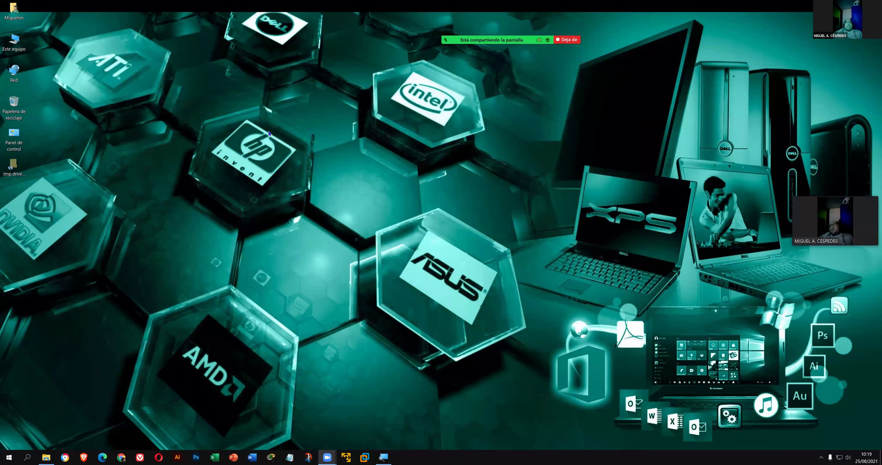
{"action": "right_click", "coordinate": [234, 104]}
{"action": "left_click", "coordinate": [274, 137]}
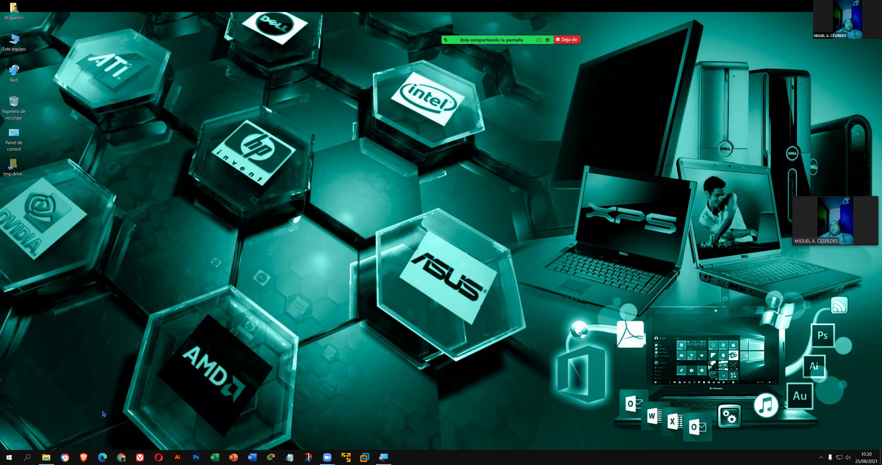
- Search Google in Chrome for 'windows 11 descargar iso español'
{"action": "left_click", "coordinate": [122, 459]}
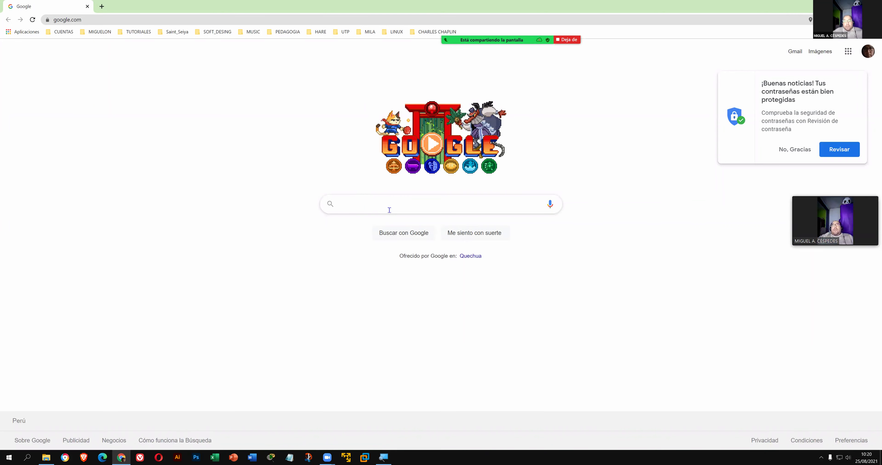
{"action": "type", "text": "windows 11 "}
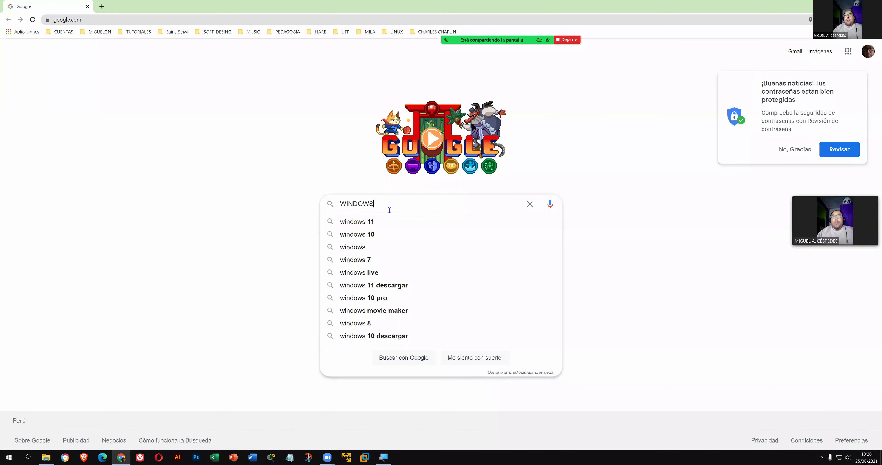
{"action": "type", "text": "descargar iso español"}
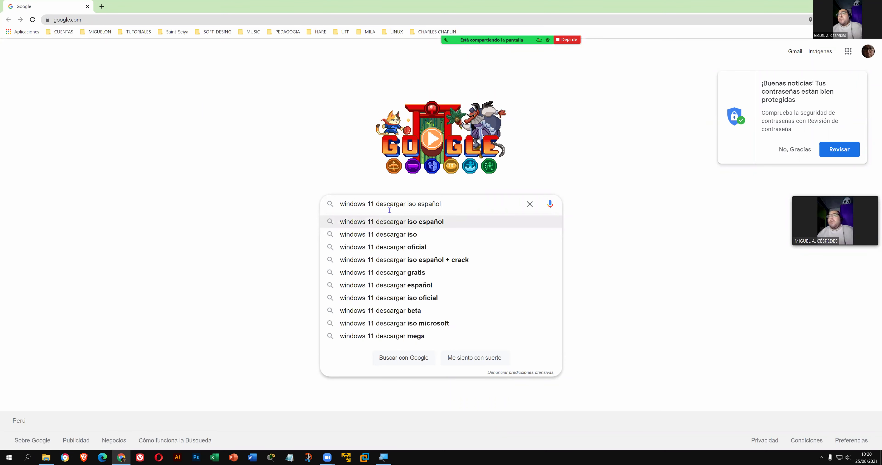
{"action": "key", "text": "Return"}
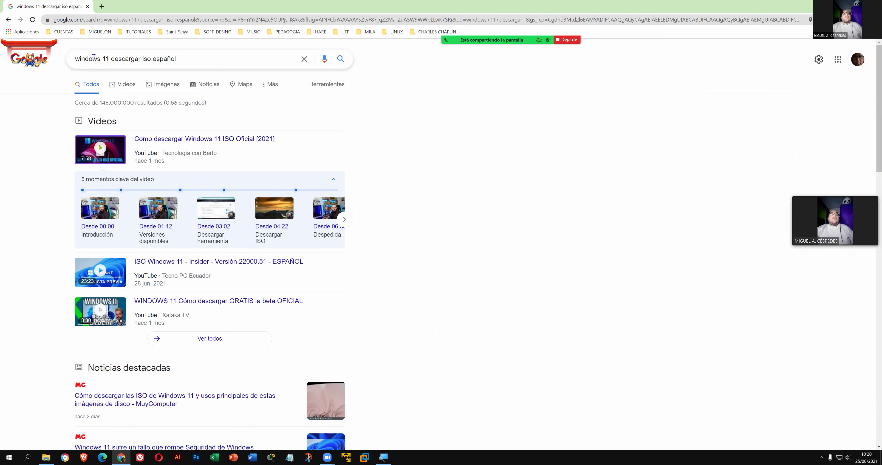
{"action": "left_click", "coordinate": [193, 60]}
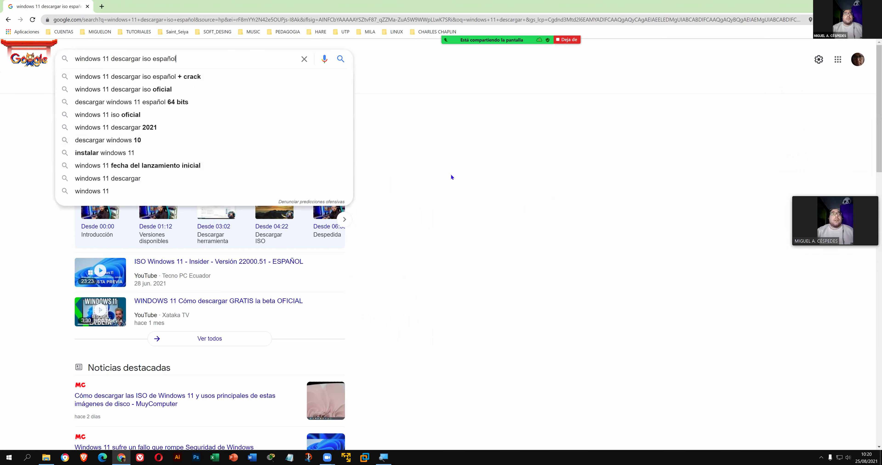
{"action": "left_click", "coordinate": [482, 173]}
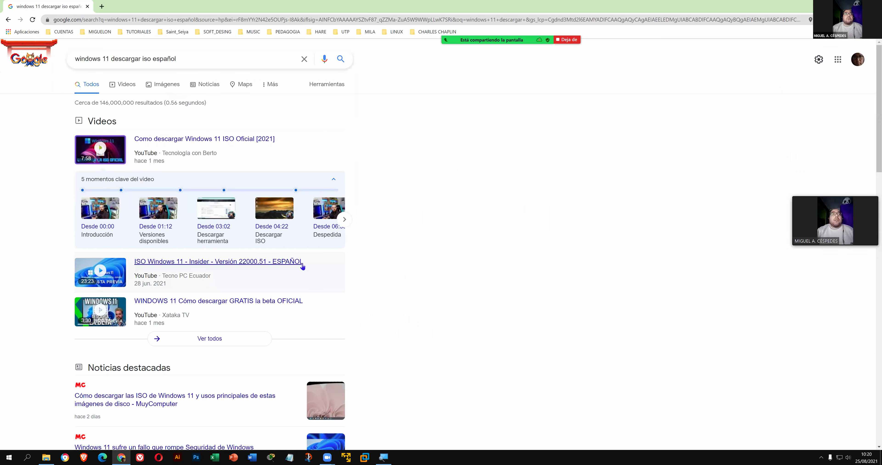
- Scroll down the search results to the FileHorse Windows 11 download link
{"action": "scroll", "coordinate": [308, 270], "scroll_direction": "down", "scroll_amount": 1}
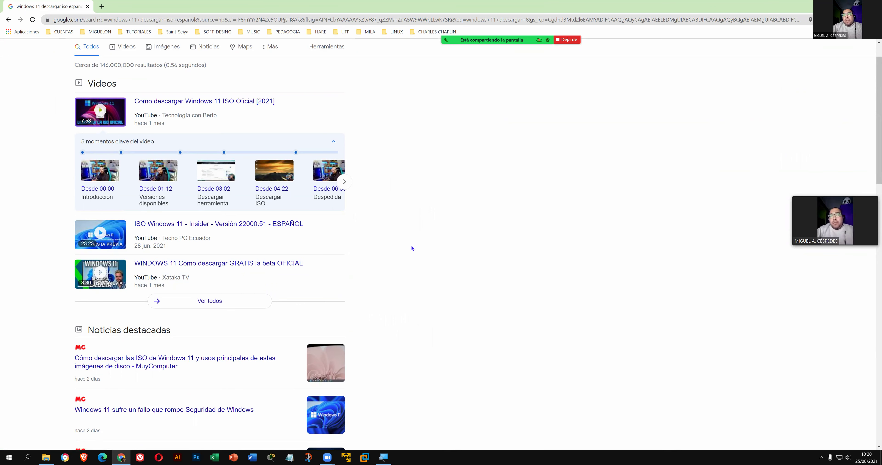
{"action": "scroll", "coordinate": [412, 245], "scroll_direction": "down", "scroll_amount": 2}
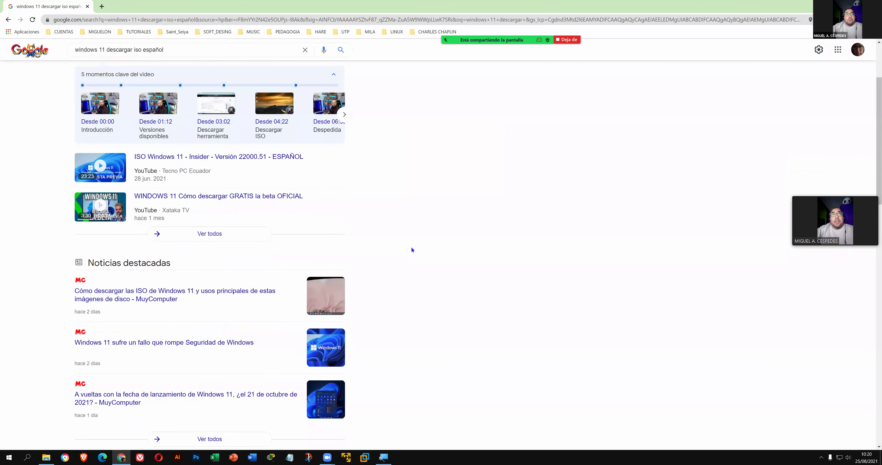
{"action": "scroll", "coordinate": [413, 251], "scroll_direction": "down", "scroll_amount": 3}
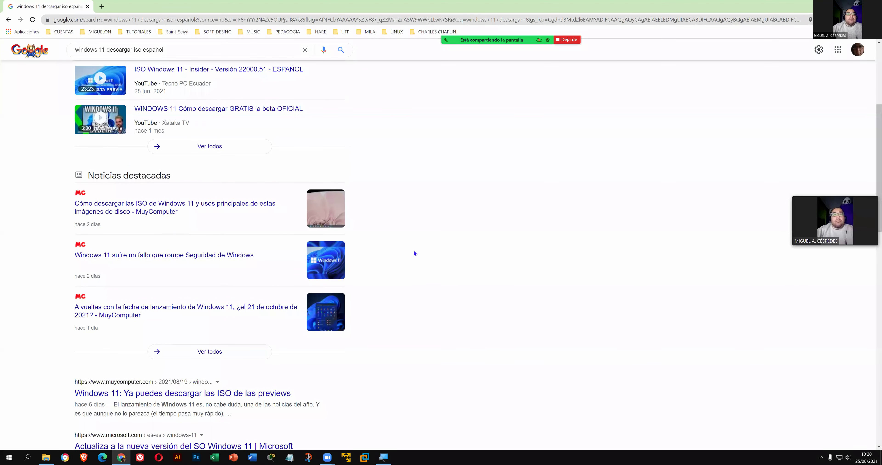
{"action": "scroll", "coordinate": [415, 249], "scroll_direction": "down", "scroll_amount": 3}
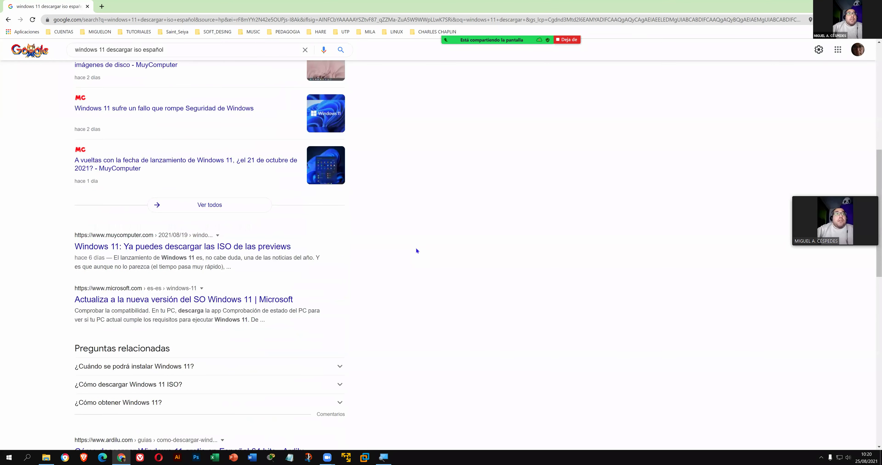
{"action": "scroll", "coordinate": [417, 251], "scroll_direction": "down", "scroll_amount": 1}
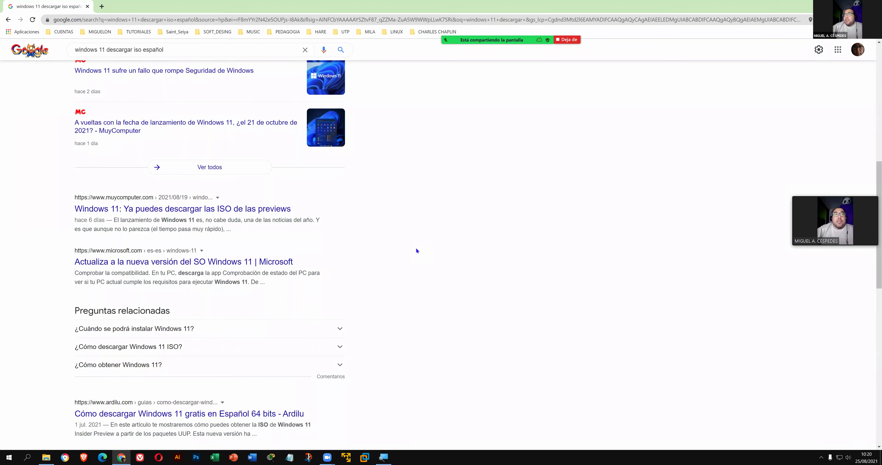
{"action": "scroll", "coordinate": [291, 262], "scroll_direction": "down", "scroll_amount": 1}
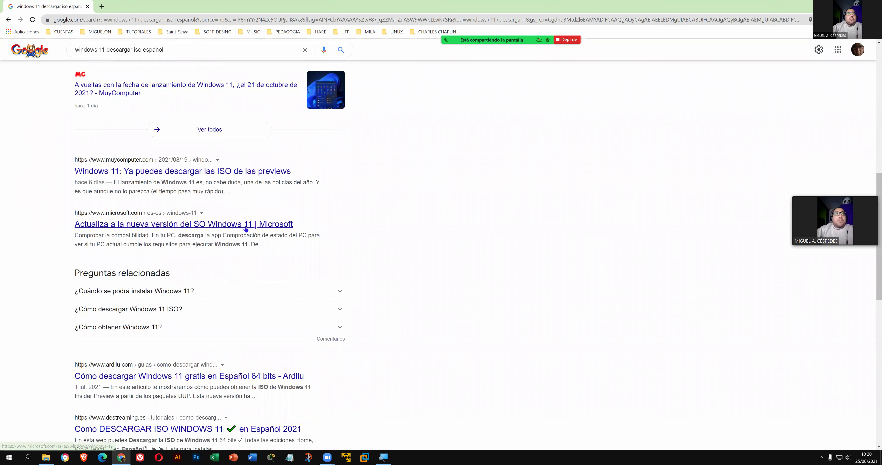
{"action": "scroll", "coordinate": [243, 230], "scroll_direction": "down", "scroll_amount": 1}
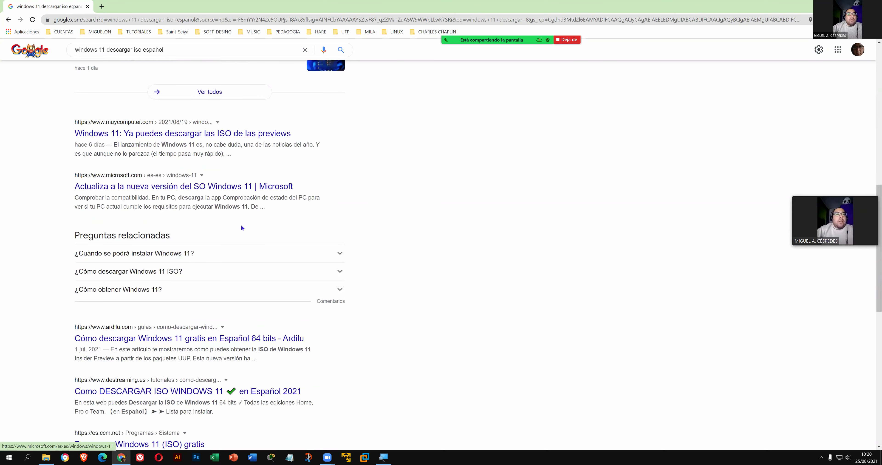
{"action": "scroll", "coordinate": [239, 230], "scroll_direction": "down", "scroll_amount": 1}
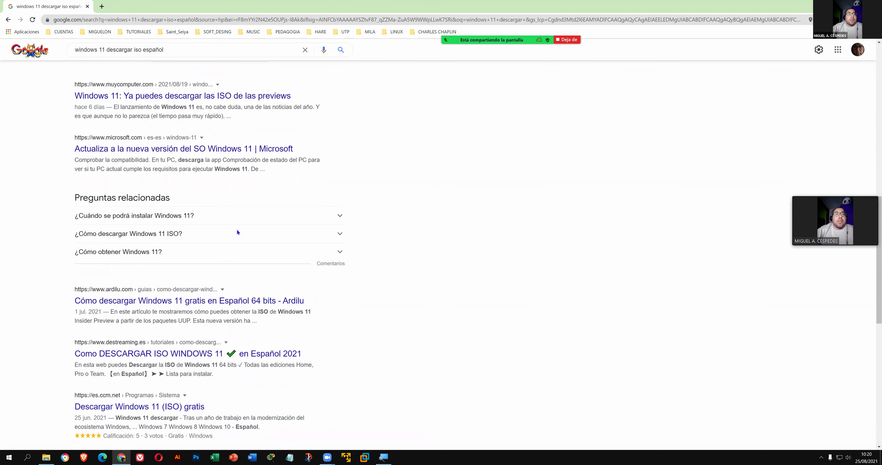
{"action": "scroll", "coordinate": [238, 233], "scroll_direction": "down", "scroll_amount": 1}
{"action": "scroll", "coordinate": [236, 231], "scroll_direction": "down", "scroll_amount": 1}
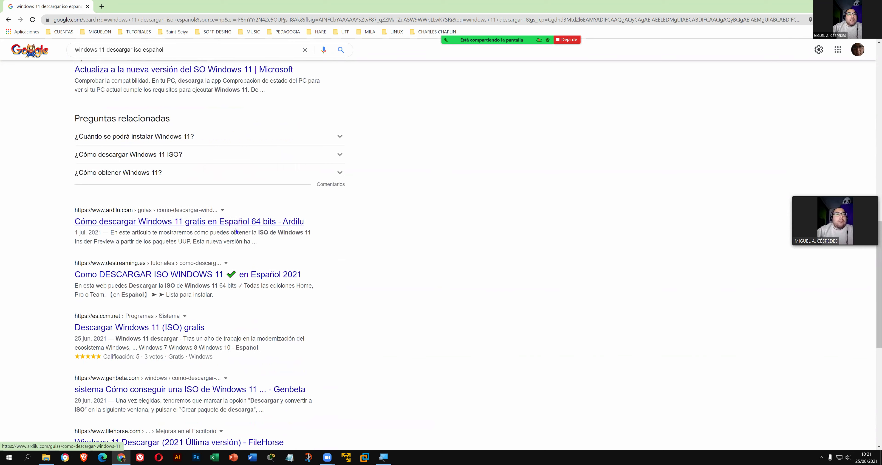
{"action": "scroll", "coordinate": [237, 231], "scroll_direction": "down", "scroll_amount": 1}
{"action": "scroll", "coordinate": [235, 228], "scroll_direction": "down", "scroll_amount": 1}
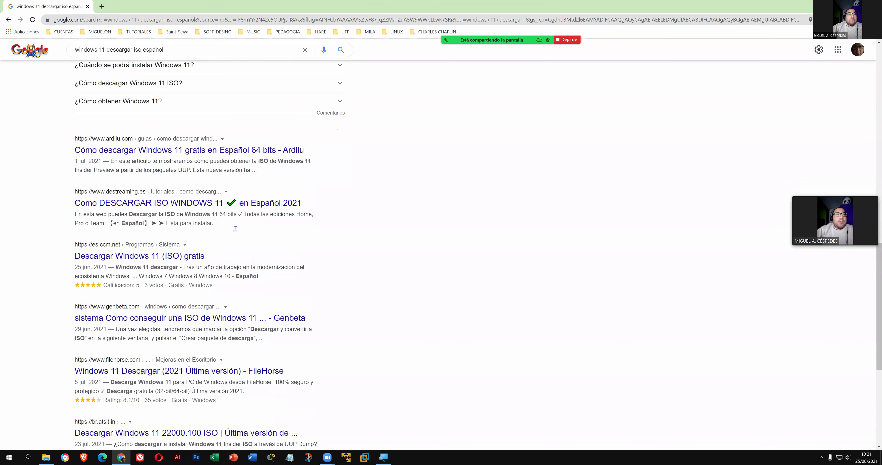
{"action": "scroll", "coordinate": [236, 230], "scroll_direction": "down", "scroll_amount": 3}
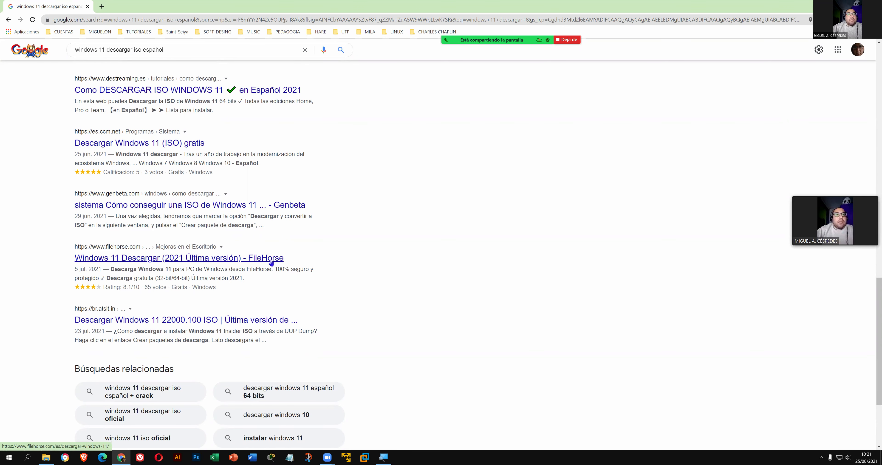
- Open the FileHorse result and select Windows 11 from the previous-versions dropdown
{"action": "left_click", "coordinate": [271, 263]}
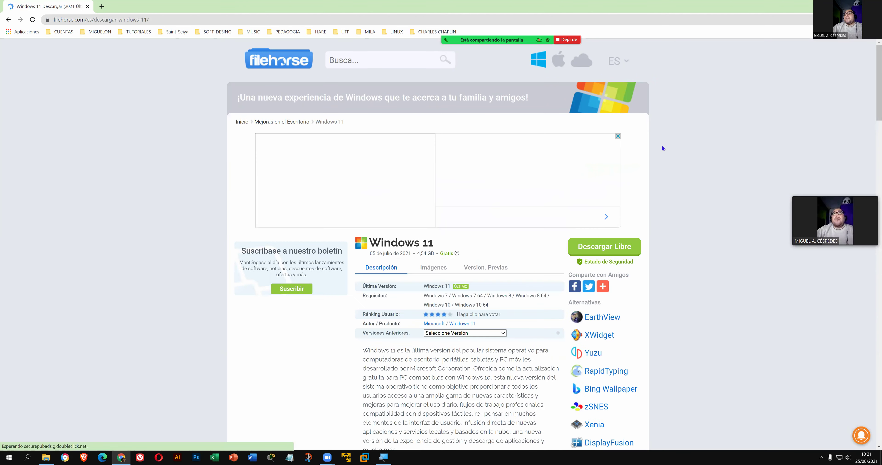
{"action": "scroll", "coordinate": [660, 147], "scroll_direction": "down", "scroll_amount": 1}
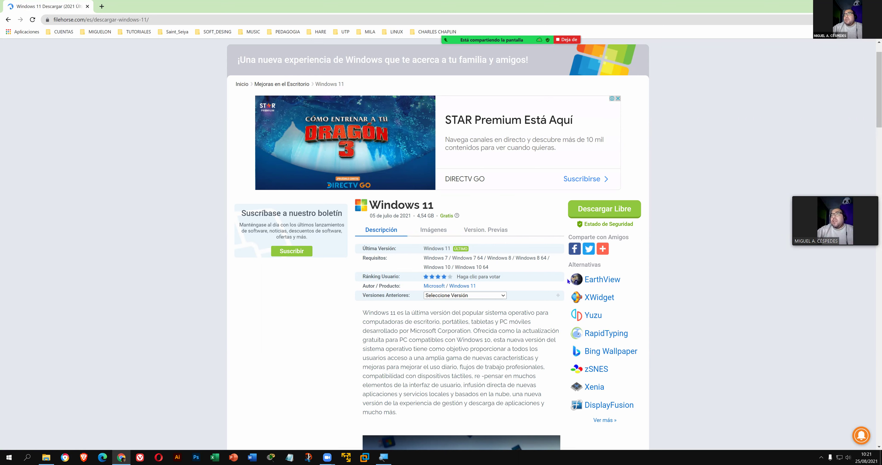
{"action": "left_click", "coordinate": [483, 295]}
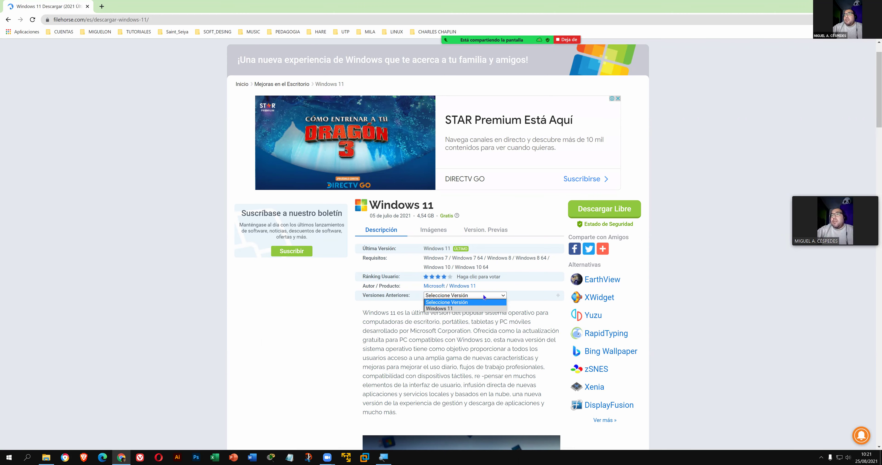
{"action": "left_click", "coordinate": [478, 309]}
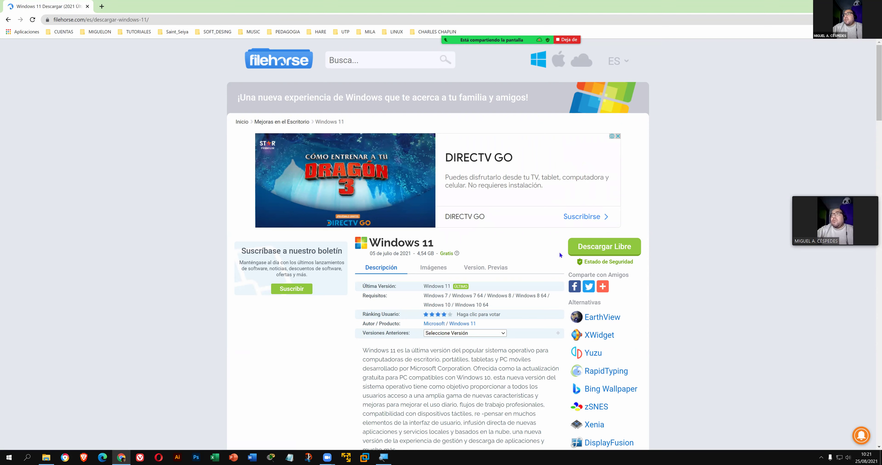
{"action": "scroll", "coordinate": [548, 253], "scroll_direction": "down", "scroll_amount": 2}
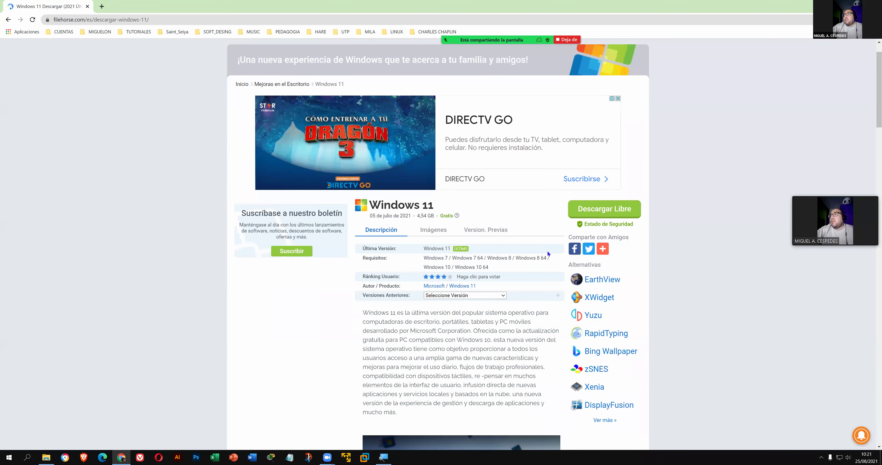
{"action": "scroll", "coordinate": [547, 255], "scroll_direction": "down", "scroll_amount": 2}
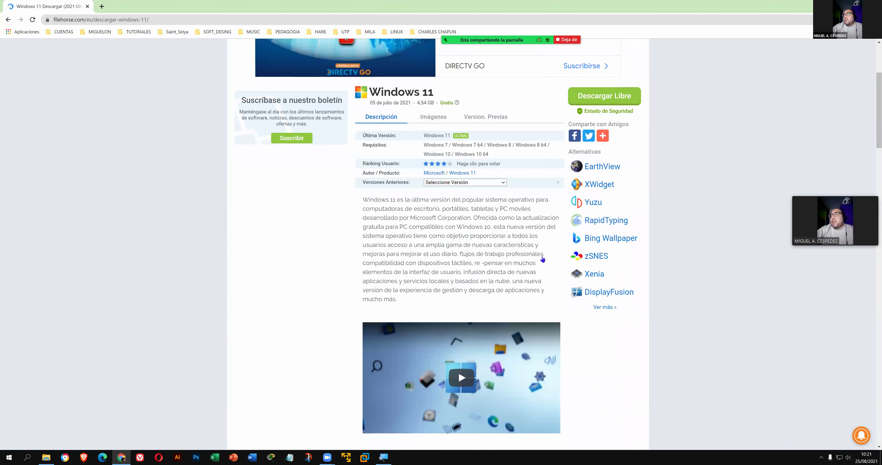
{"action": "scroll", "coordinate": [544, 246], "scroll_direction": "down", "scroll_amount": 1}
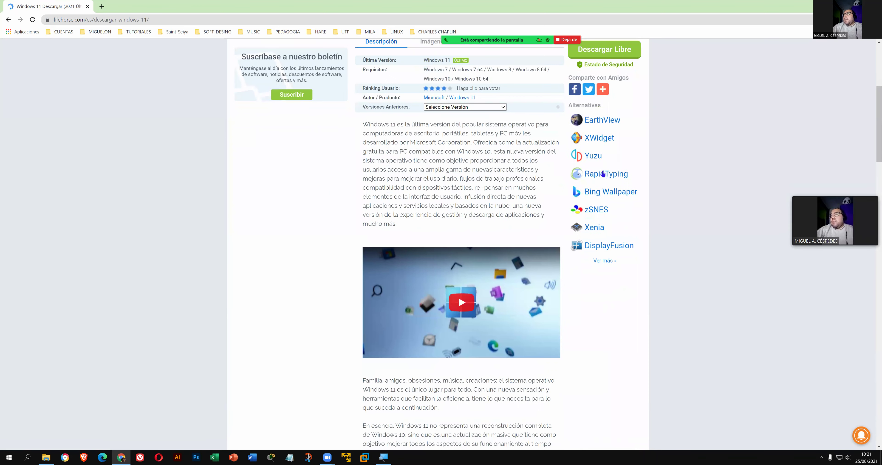
{"action": "scroll", "coordinate": [602, 171], "scroll_direction": "up", "scroll_amount": 3}
- Start the Windows 11 ISO download via Descargar Libre and Descargar Ahora, declining the notification popup
{"action": "left_click", "coordinate": [603, 172]}
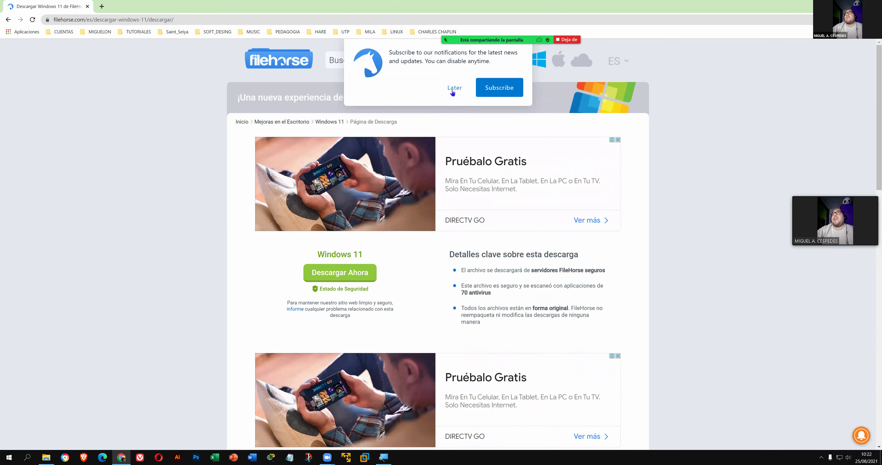
{"action": "left_click", "coordinate": [452, 88]}
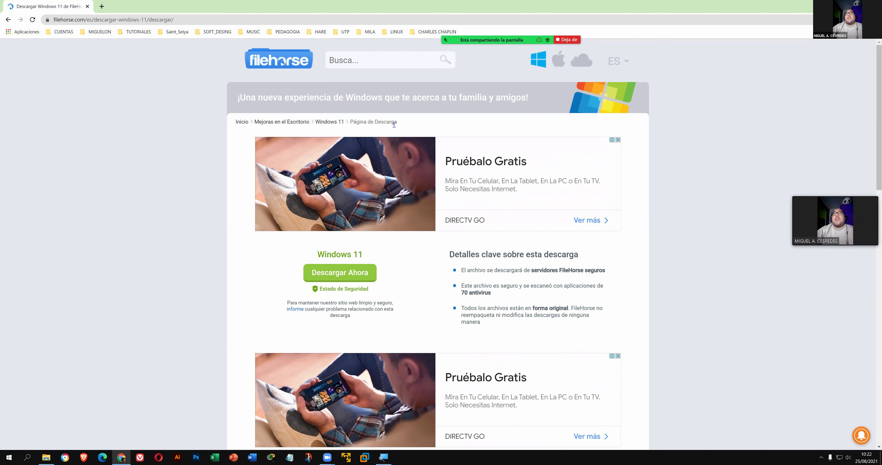
{"action": "left_click", "coordinate": [348, 271]}
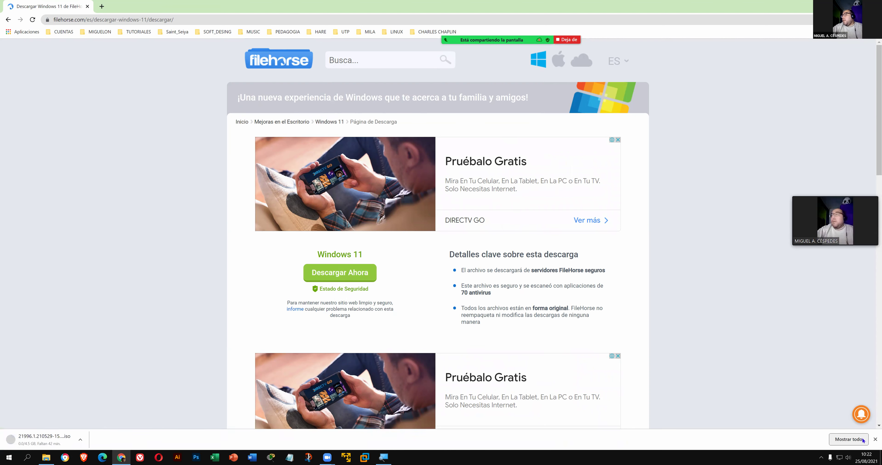
{"action": "left_click", "coordinate": [849, 440]}
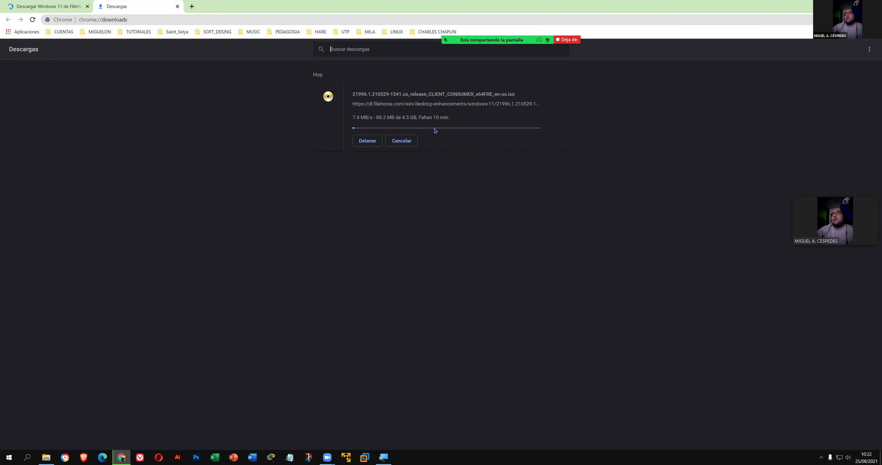
- Go back from FileHorse to the Google results, then check the 4.5 GB ISO progress in Downloads
{"action": "left_click", "coordinate": [37, 6]}
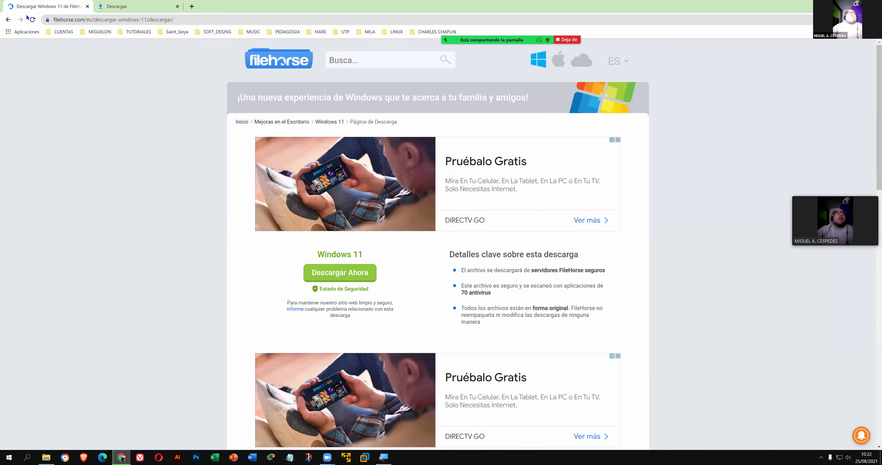
{"action": "left_click", "coordinate": [8, 20]}
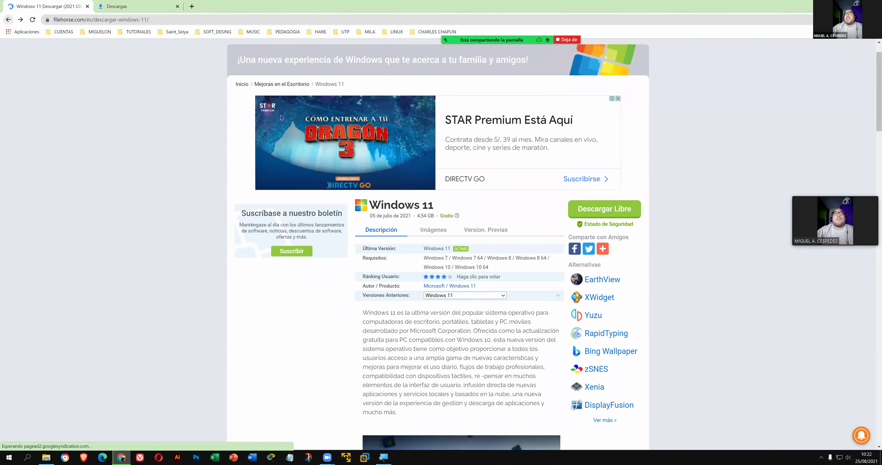
{"action": "key", "text": "alt+Left"}
{"action": "scroll", "coordinate": [222, 97], "scroll_direction": "up", "scroll_amount": 10}
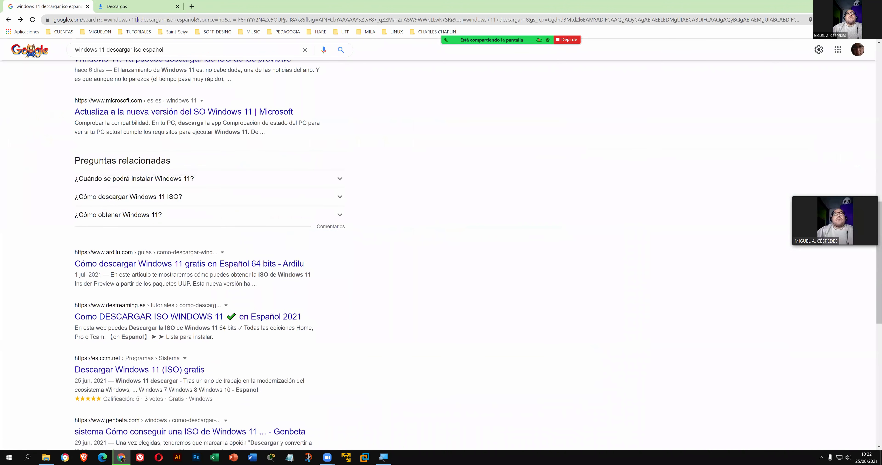
{"action": "key", "text": "ctrl+Tab"}
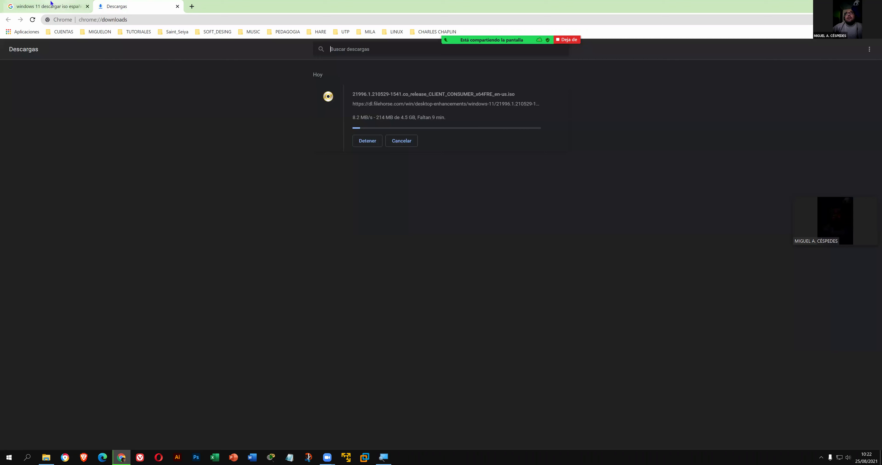
- Open the 'Actualiza a la nueva versión del SO Windows 11 | Microsoft' result from the Google tab
{"action": "left_click", "coordinate": [27, 3]}
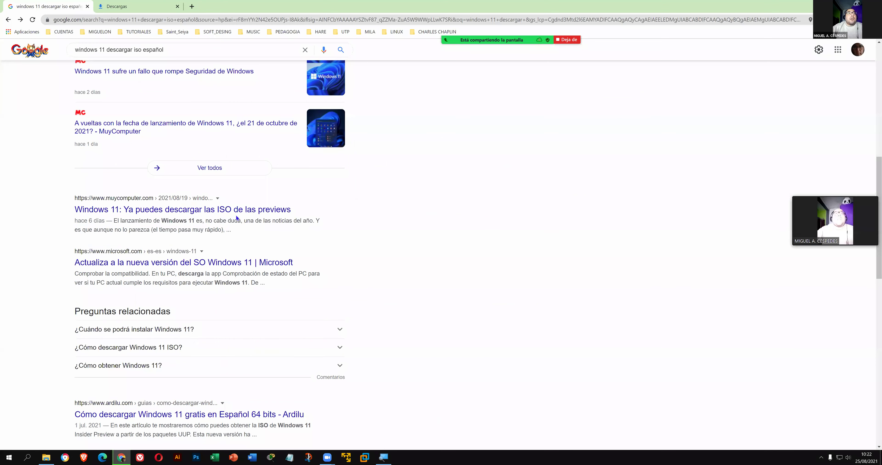
{"action": "scroll", "coordinate": [232, 225], "scroll_direction": "down", "scroll_amount": 1}
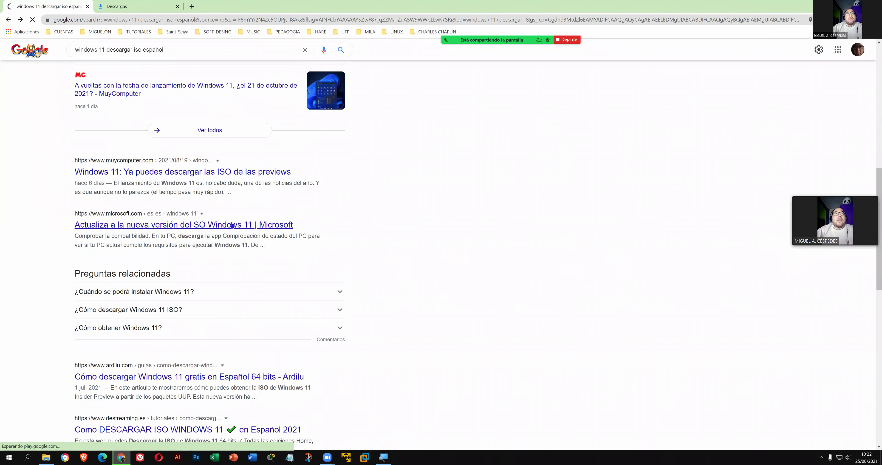
{"action": "left_click", "coordinate": [232, 224]}
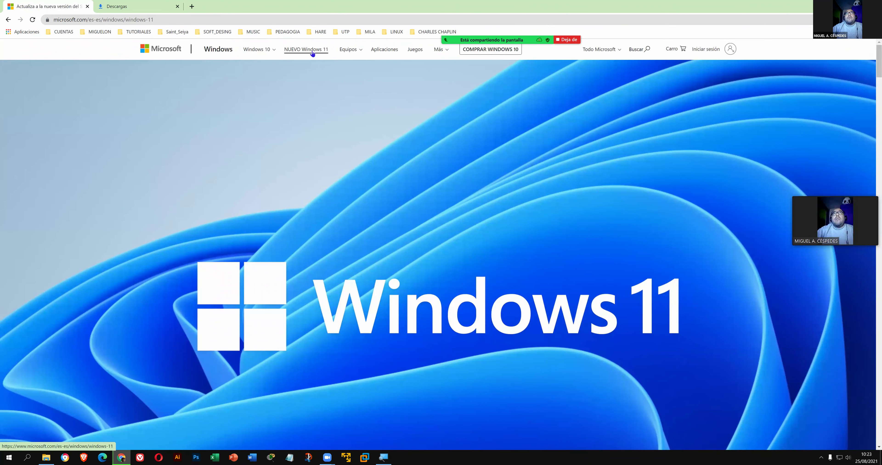
{"action": "left_click", "coordinate": [313, 52]}
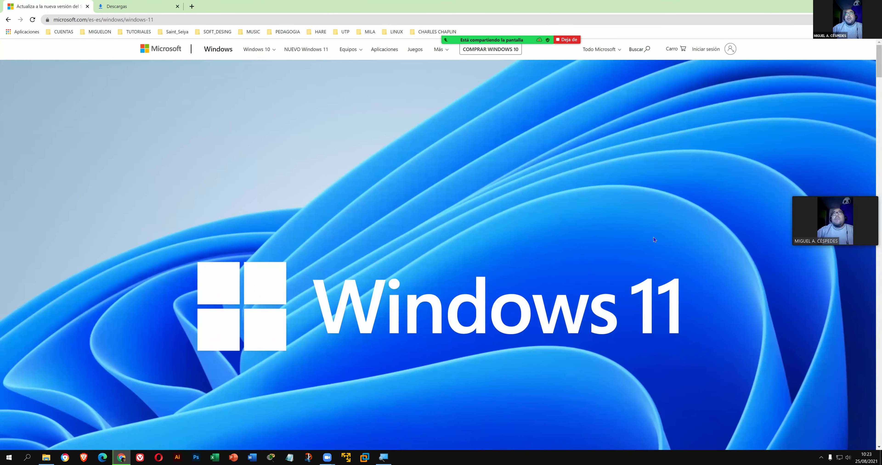
{"action": "scroll", "coordinate": [654, 237], "scroll_direction": "down", "scroll_amount": 1}
{"action": "scroll", "coordinate": [653, 237], "scroll_direction": "down", "scroll_amount": 2}
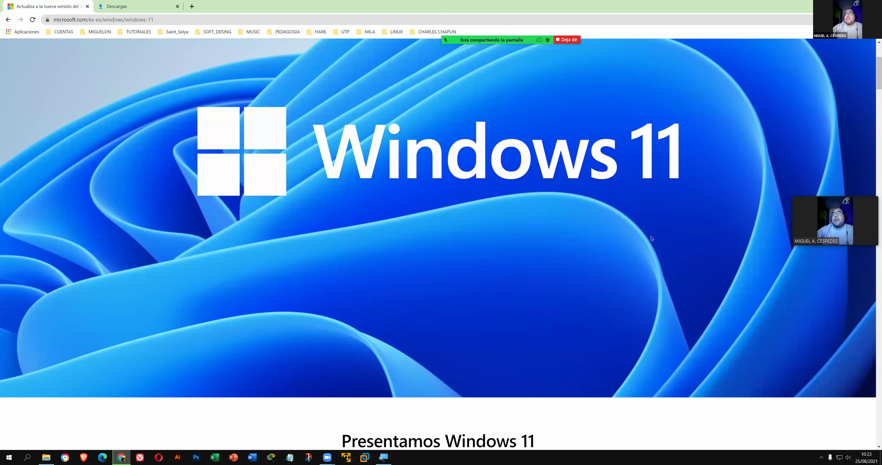
{"action": "scroll", "coordinate": [651, 238], "scroll_direction": "down", "scroll_amount": 8}
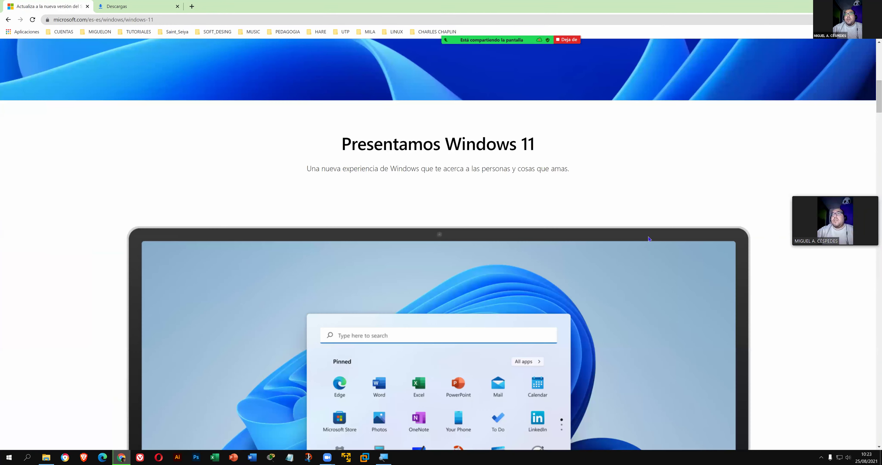
{"action": "scroll", "coordinate": [645, 236], "scroll_direction": "down", "scroll_amount": 5}
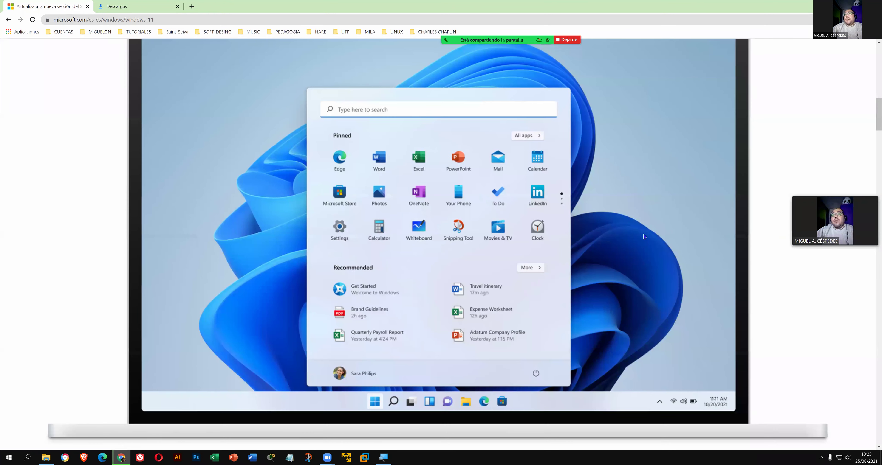
{"action": "scroll", "coordinate": [642, 236], "scroll_direction": "down", "scroll_amount": 9}
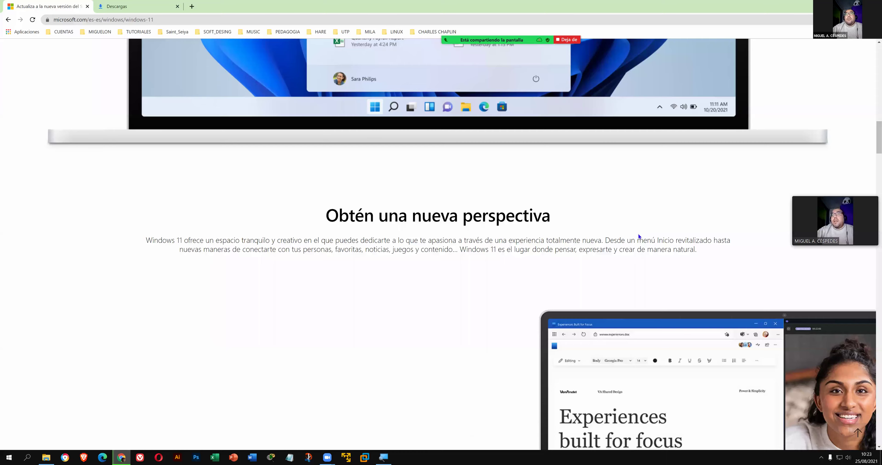
{"action": "scroll", "coordinate": [638, 236], "scroll_direction": "down", "scroll_amount": 1}
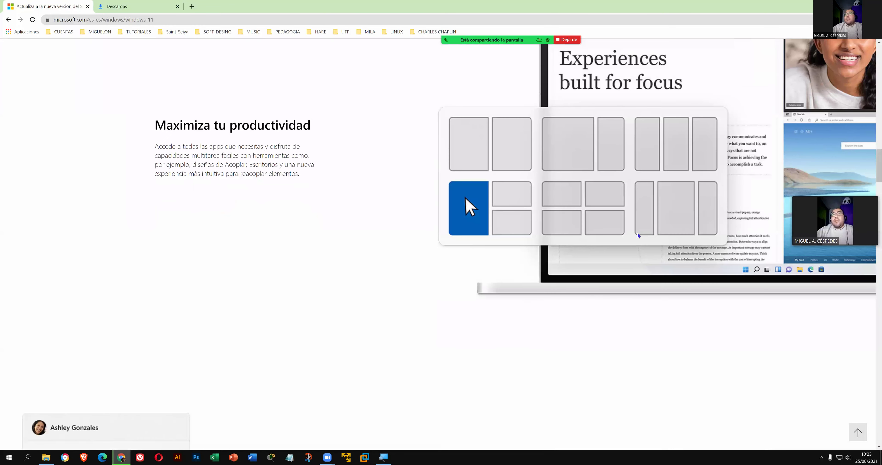
{"action": "scroll", "coordinate": [637, 234], "scroll_direction": "down", "scroll_amount": 4}
{"action": "scroll", "coordinate": [637, 234], "scroll_direction": "down", "scroll_amount": 8}
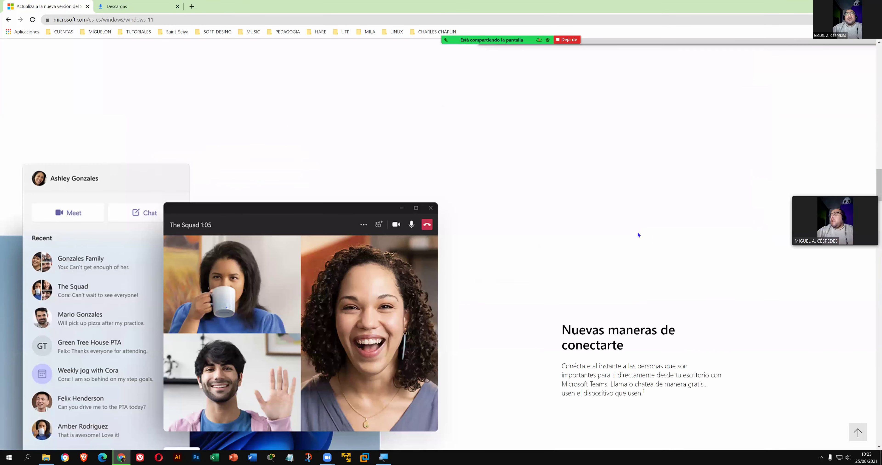
{"action": "scroll", "coordinate": [635, 236], "scroll_direction": "down", "scroll_amount": 3}
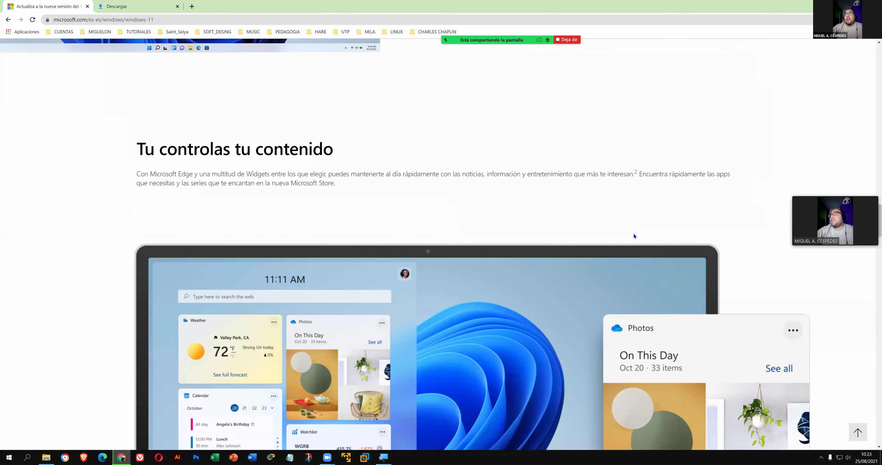
{"action": "scroll", "coordinate": [634, 236], "scroll_direction": "down", "scroll_amount": 2}
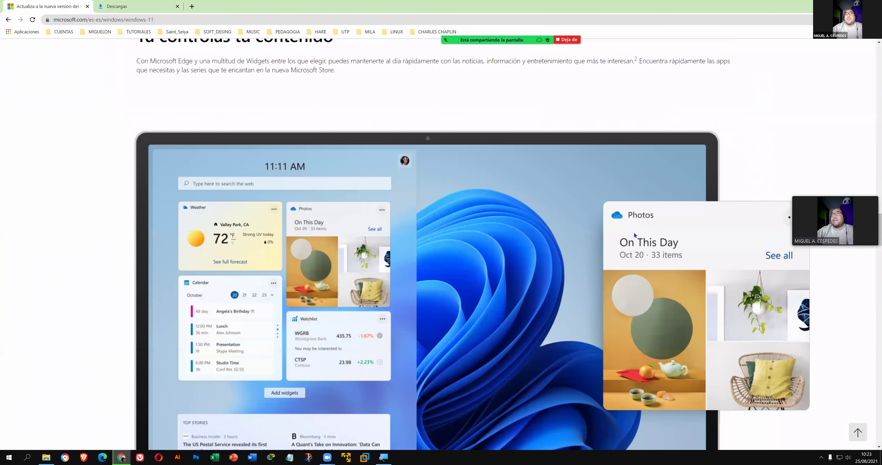
{"action": "scroll", "coordinate": [634, 233], "scroll_direction": "down", "scroll_amount": 10}
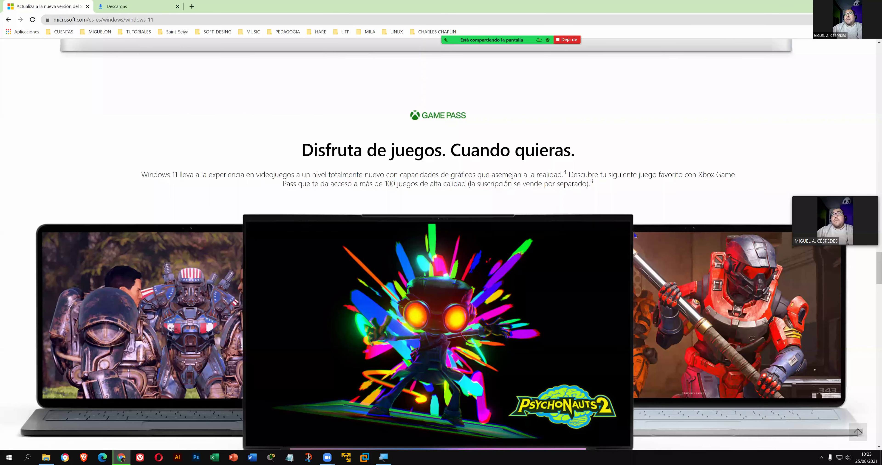
{"action": "scroll", "coordinate": [635, 233], "scroll_direction": "down", "scroll_amount": 10}
{"action": "scroll", "coordinate": [635, 232], "scroll_direction": "down", "scroll_amount": 6}
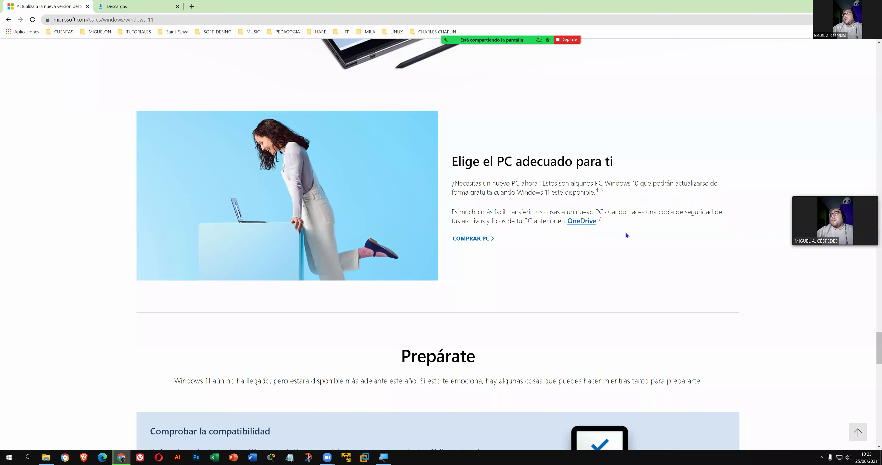
{"action": "scroll", "coordinate": [624, 236], "scroll_direction": "down", "scroll_amount": 5}
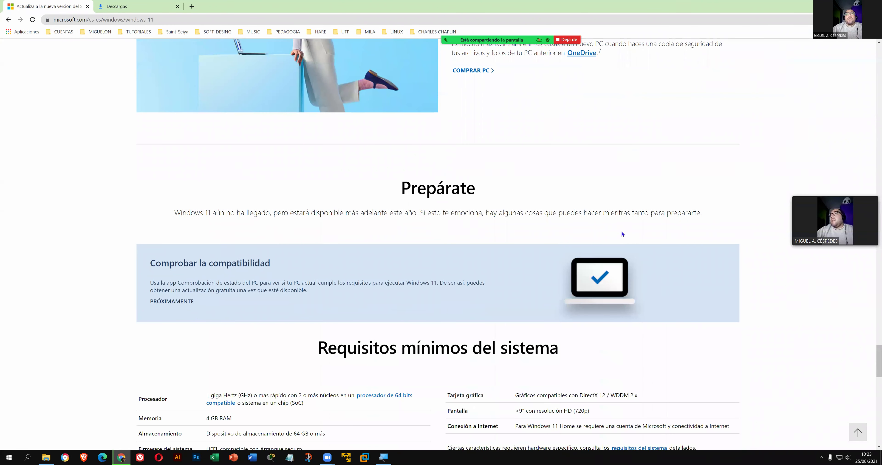
{"action": "scroll", "coordinate": [622, 233], "scroll_direction": "down", "scroll_amount": 5}
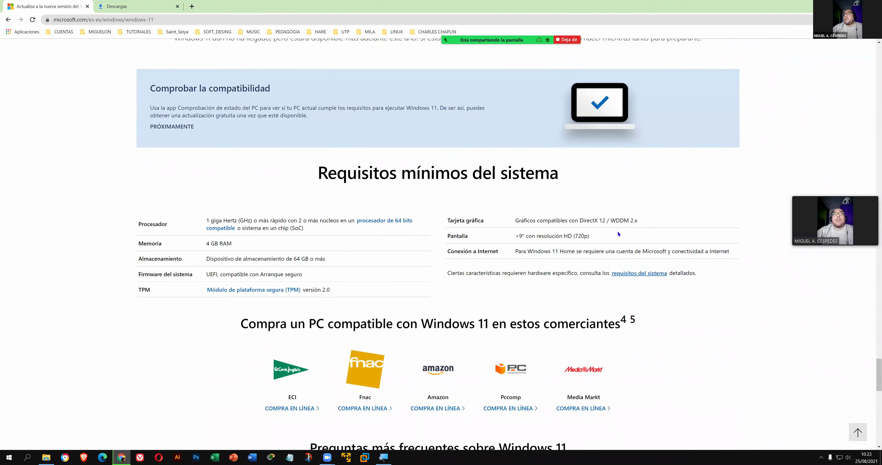
{"action": "scroll", "coordinate": [618, 232], "scroll_direction": "down", "scroll_amount": 1}
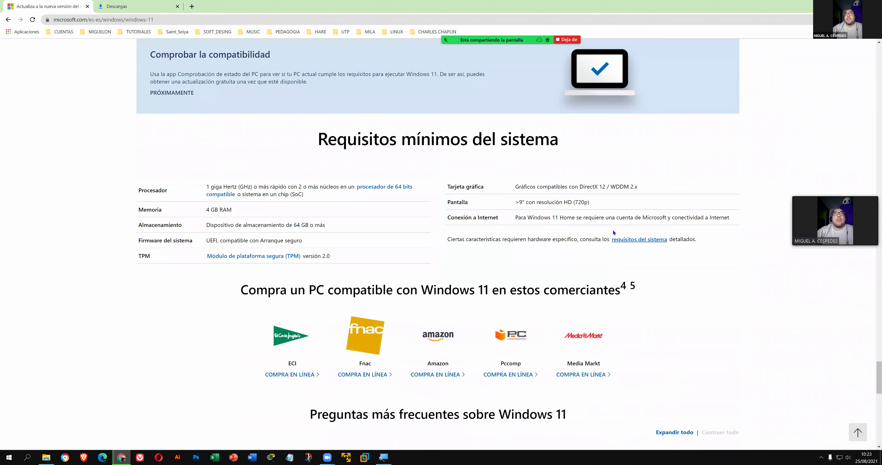
{"action": "scroll", "coordinate": [613, 233], "scroll_direction": "down", "scroll_amount": 8}
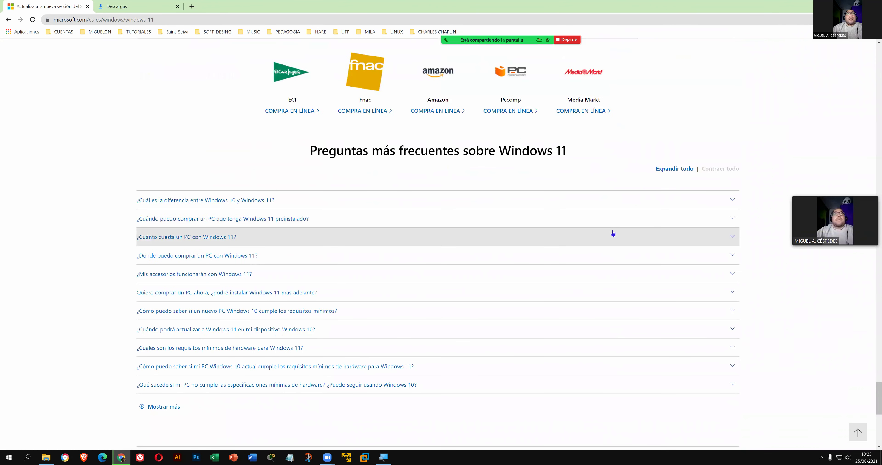
{"action": "scroll", "coordinate": [613, 233], "scroll_direction": "down", "scroll_amount": 1}
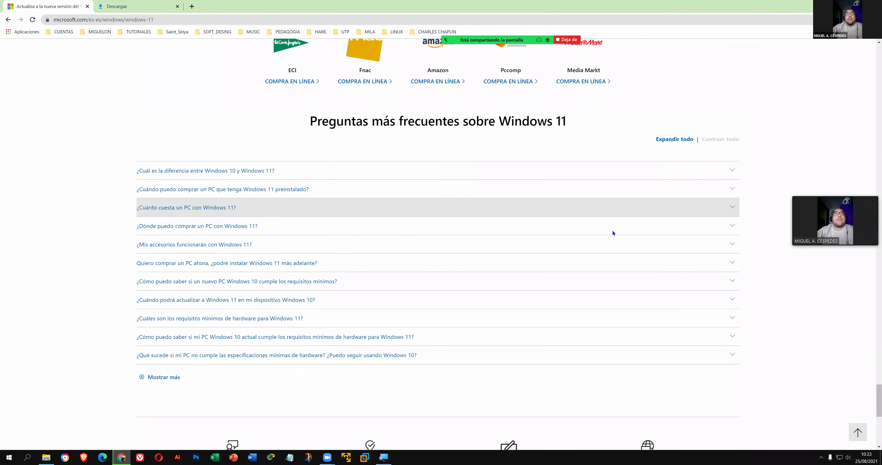
{"action": "scroll", "coordinate": [613, 232], "scroll_direction": "down", "scroll_amount": 4}
{"action": "scroll", "coordinate": [612, 233], "scroll_direction": "down", "scroll_amount": 5}
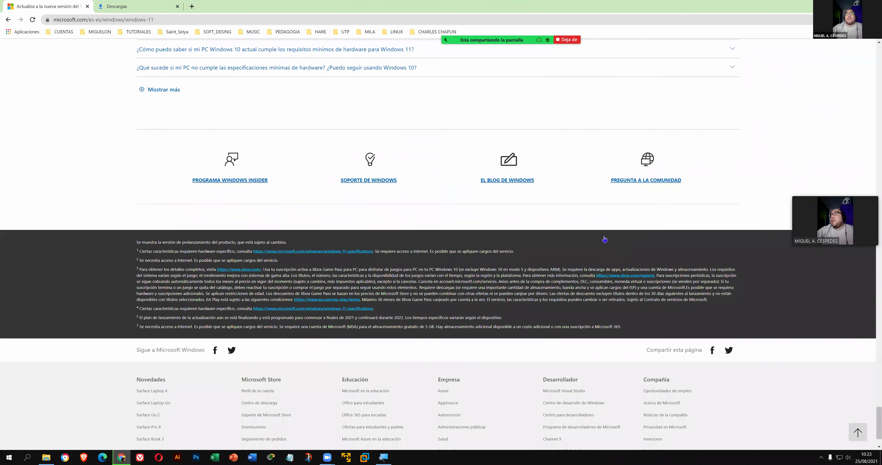
{"action": "scroll", "coordinate": [604, 242], "scroll_direction": "down", "scroll_amount": 2}
{"action": "scroll", "coordinate": [604, 241], "scroll_direction": "up", "scroll_amount": 12}
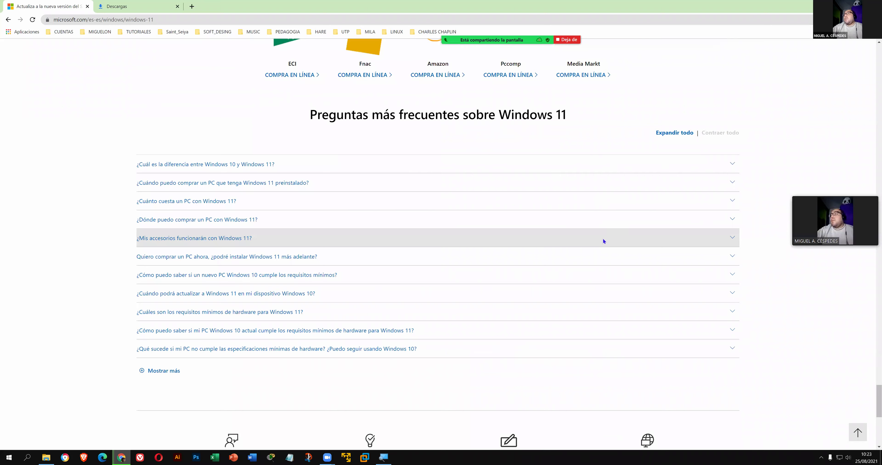
{"action": "scroll", "coordinate": [604, 240], "scroll_direction": "up", "scroll_amount": 9}
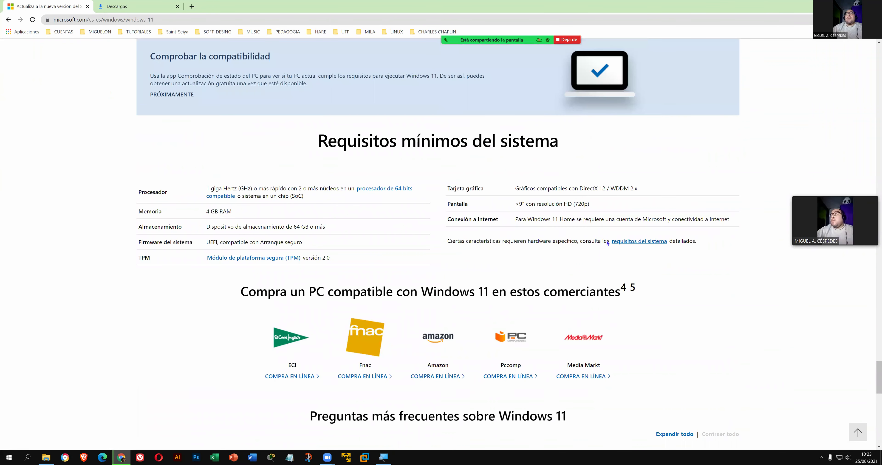
{"action": "scroll", "coordinate": [606, 239], "scroll_direction": "up", "scroll_amount": 8}
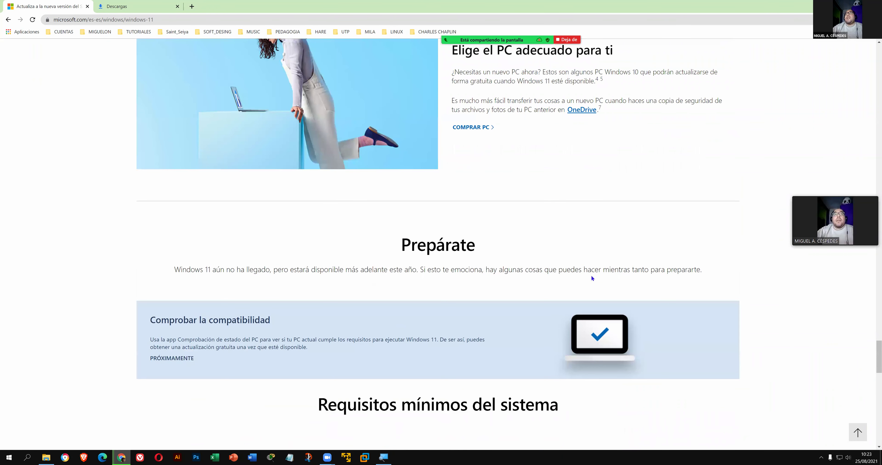
{"action": "scroll", "coordinate": [588, 278], "scroll_direction": "up", "scroll_amount": 2}
{"action": "scroll", "coordinate": [589, 280], "scroll_direction": "up", "scroll_amount": 7}
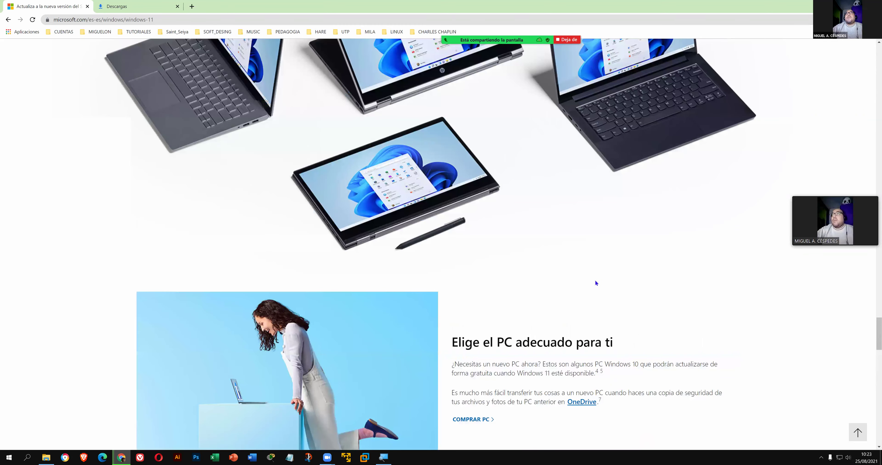
{"action": "scroll", "coordinate": [594, 280], "scroll_direction": "up", "scroll_amount": 10}
{"action": "scroll", "coordinate": [586, 277], "scroll_direction": "up", "scroll_amount": 20}
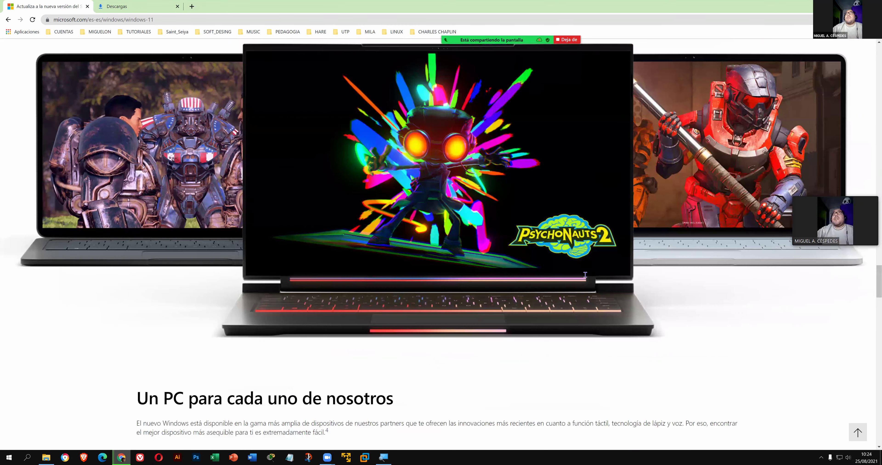
{"action": "scroll", "coordinate": [583, 276], "scroll_direction": "up", "scroll_amount": 10}
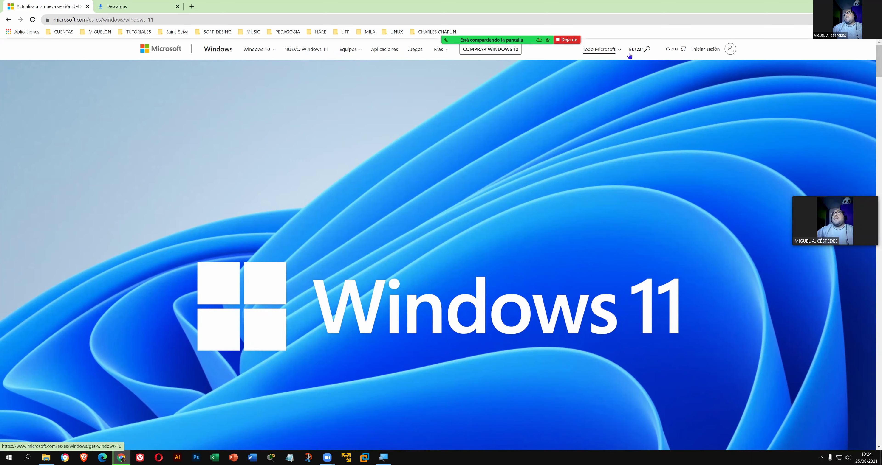
- Go back and search Google for 'windows 11 descargar iso oficial' from the suggestions, scrolling the results
{"action": "left_click", "coordinate": [8, 19]}
{"action": "scroll", "coordinate": [213, 113], "scroll_direction": "up", "scroll_amount": 10}
{"action": "left_click", "coordinate": [190, 60]}
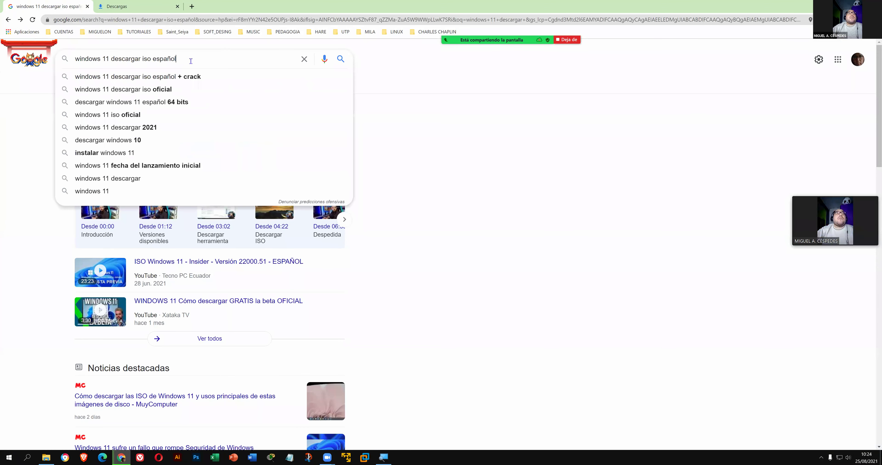
{"action": "left_click", "coordinate": [175, 90]}
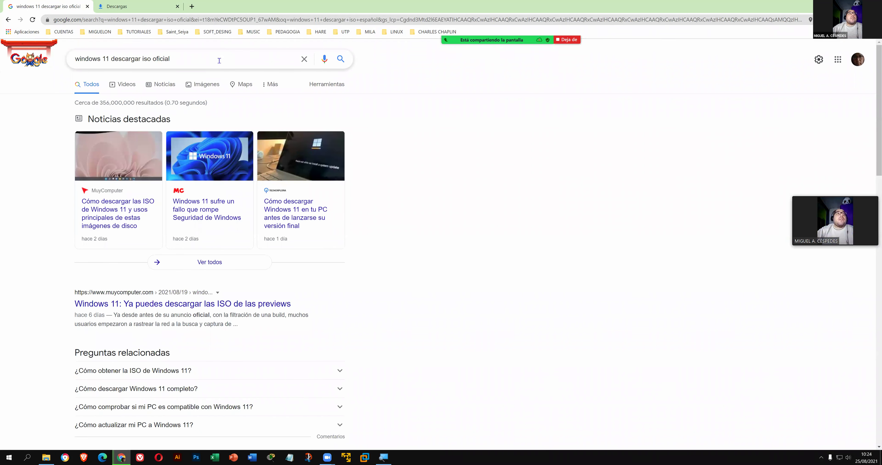
{"action": "scroll", "coordinate": [219, 65], "scroll_direction": "down", "scroll_amount": 2}
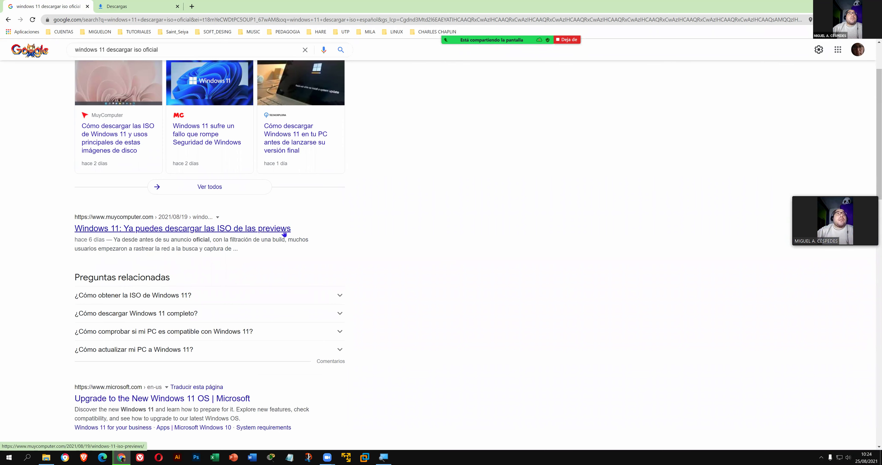
{"action": "scroll", "coordinate": [283, 233], "scroll_direction": "down", "scroll_amount": 2}
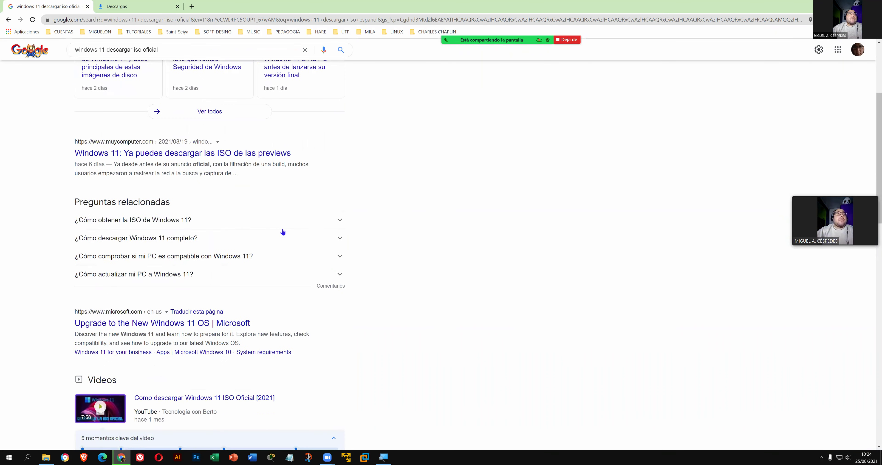
{"action": "scroll", "coordinate": [281, 196], "scroll_direction": "down", "scroll_amount": 2}
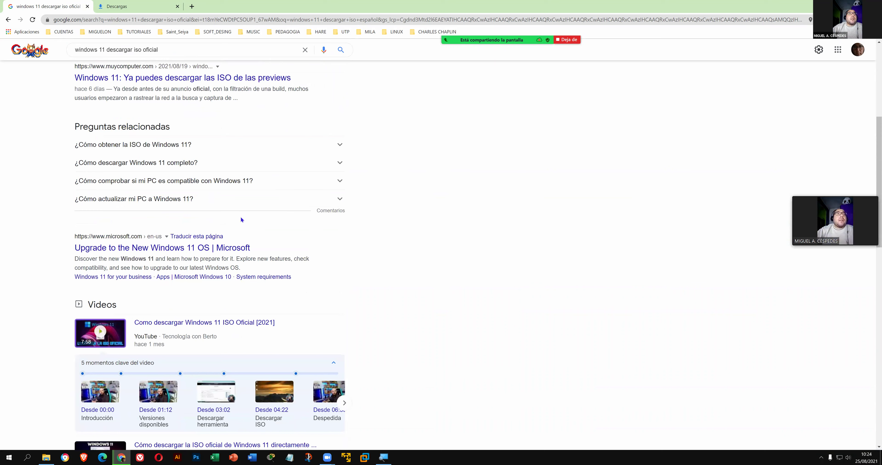
- Open Microsoft's Upgrade to the New Windows 11 OS page and translate it into Spanish
{"action": "left_click", "coordinate": [220, 249]}
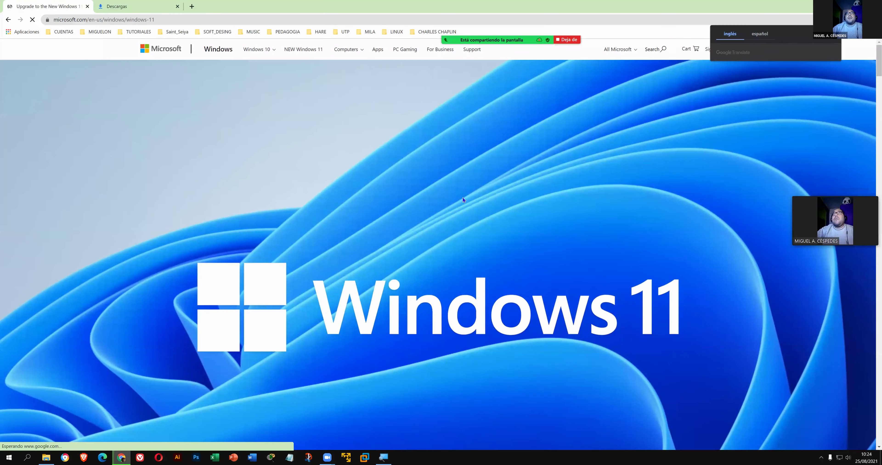
{"action": "scroll", "coordinate": [462, 198], "scroll_direction": "down", "scroll_amount": 3}
{"action": "scroll", "coordinate": [461, 201], "scroll_direction": "down", "scroll_amount": 5}
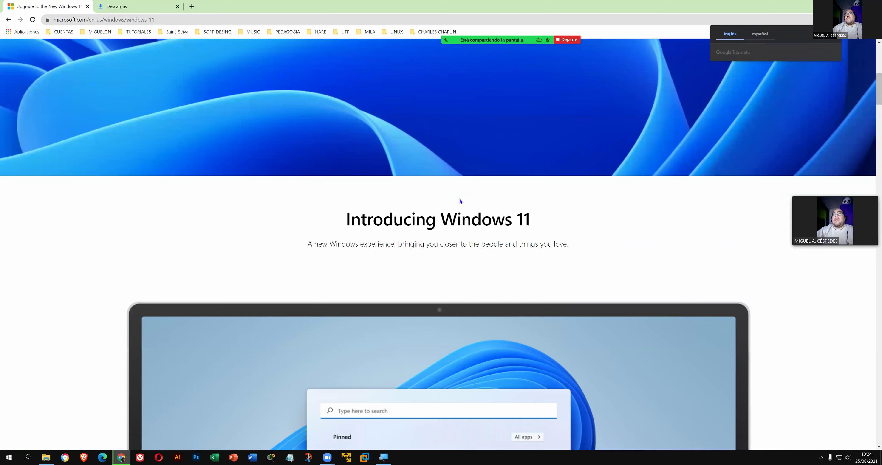
{"action": "scroll", "coordinate": [459, 198], "scroll_direction": "down", "scroll_amount": 3}
{"action": "scroll", "coordinate": [459, 199], "scroll_direction": "down", "scroll_amount": 3}
{"action": "scroll", "coordinate": [394, 202], "scroll_direction": "up", "scroll_amount": 4}
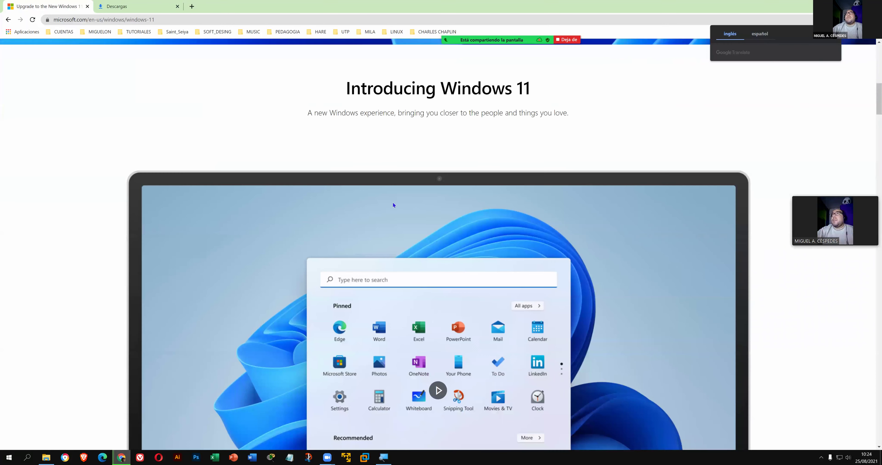
{"action": "scroll", "coordinate": [308, 85], "scroll_direction": "up", "scroll_amount": 6}
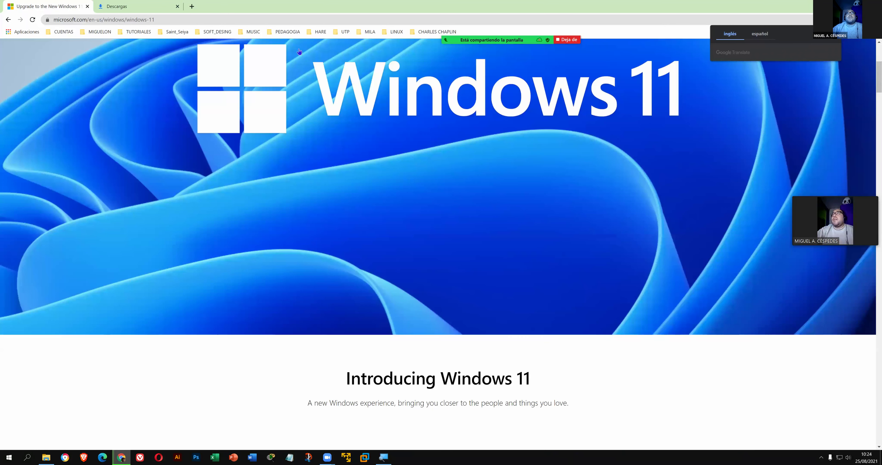
{"action": "scroll", "coordinate": [301, 53], "scroll_direction": "up", "scroll_amount": 5}
{"action": "left_click", "coordinate": [300, 51]}
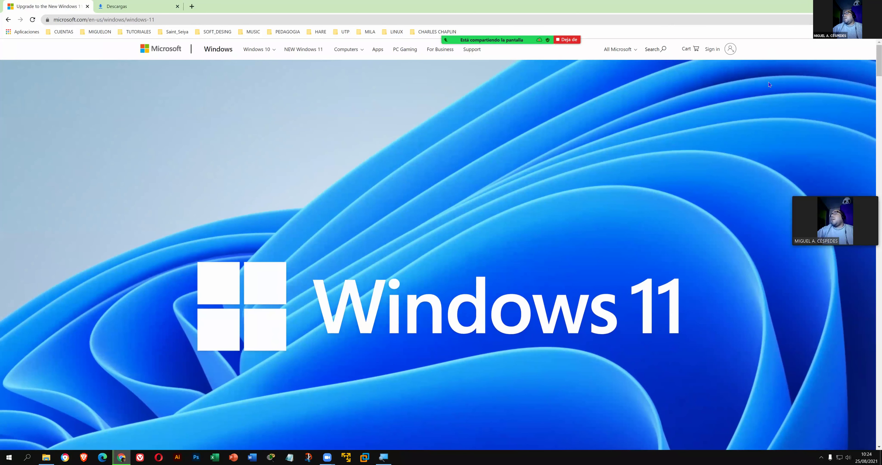
{"action": "right_click", "coordinate": [769, 48]}
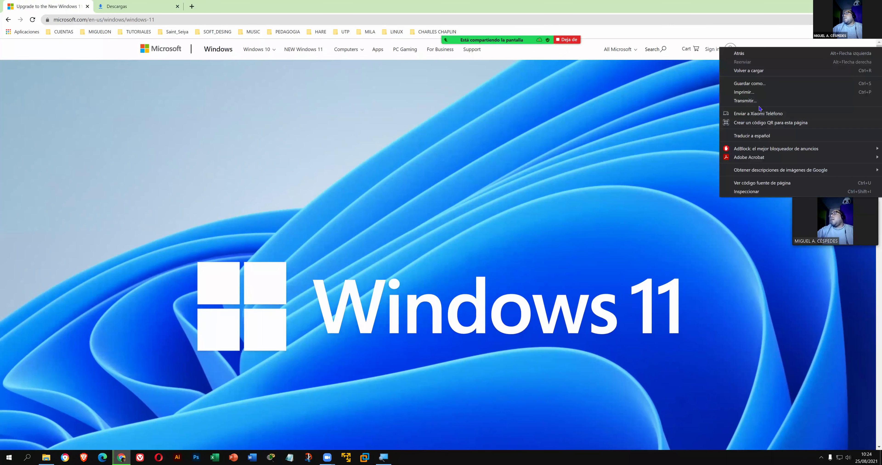
{"action": "left_click", "coordinate": [757, 137]}
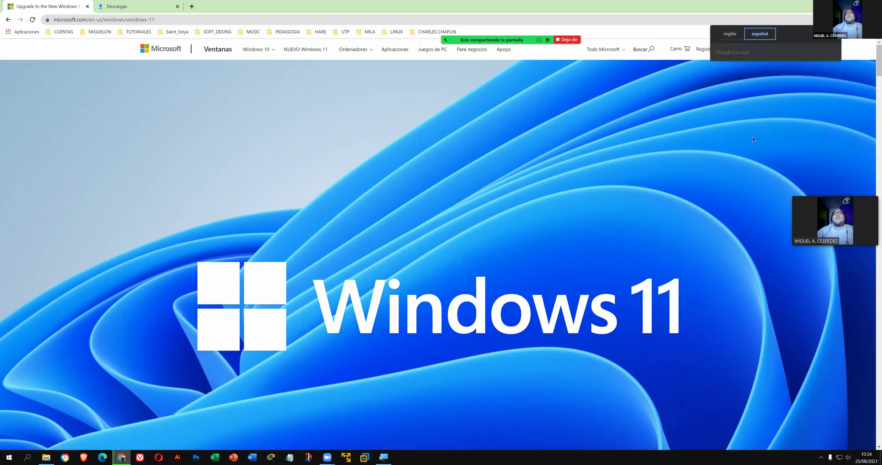
- Search Microsoft.com for 'windows 11 download', editing the 'windows 10 download' suggestion
{"action": "left_click", "coordinate": [651, 57]}
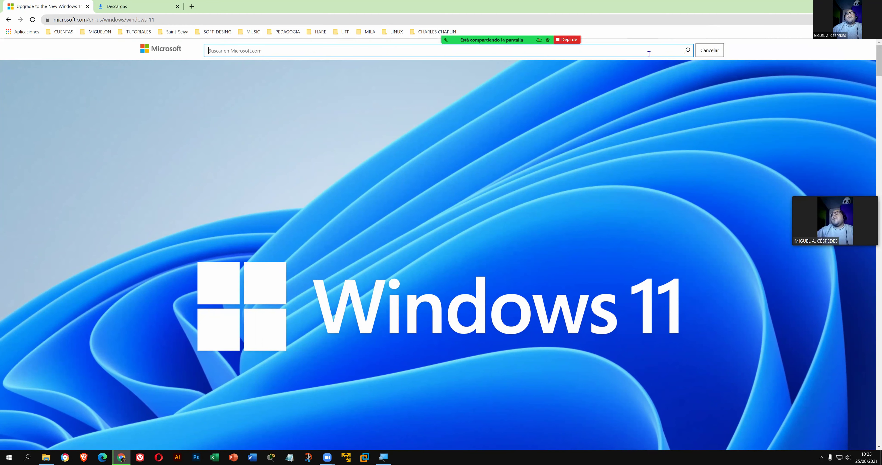
{"action": "type", "text": "W"}
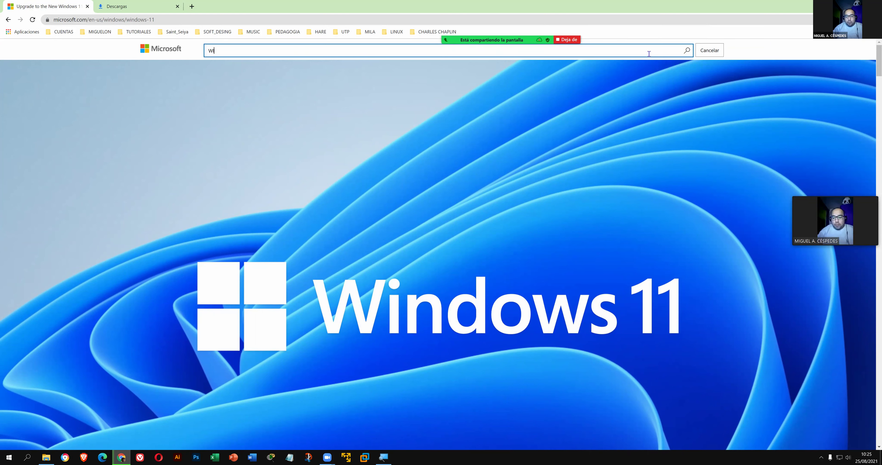
{"action": "type", "text": "INDOWS"}
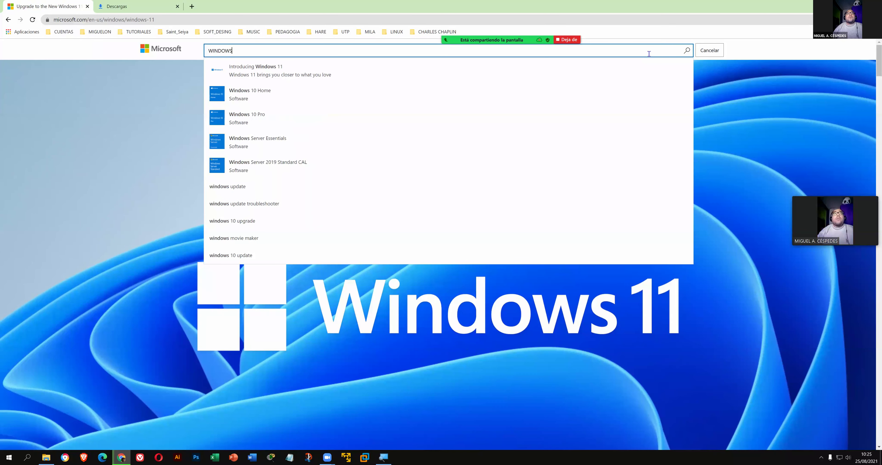
{"action": "type", "text": " 11"}
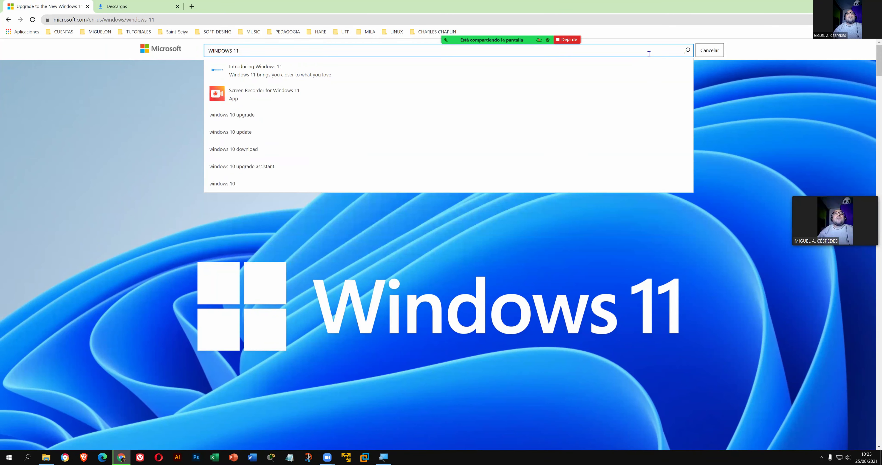
{"action": "key", "text": "Down"}
{"action": "key", "text": "Down"}
{"action": "key", "text": "Down"}
{"action": "key", "text": "Down"}
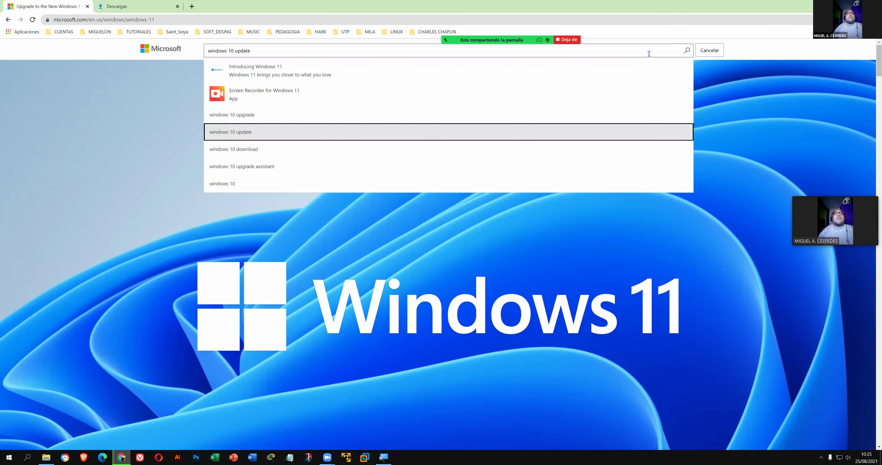
{"action": "key", "text": "Down"}
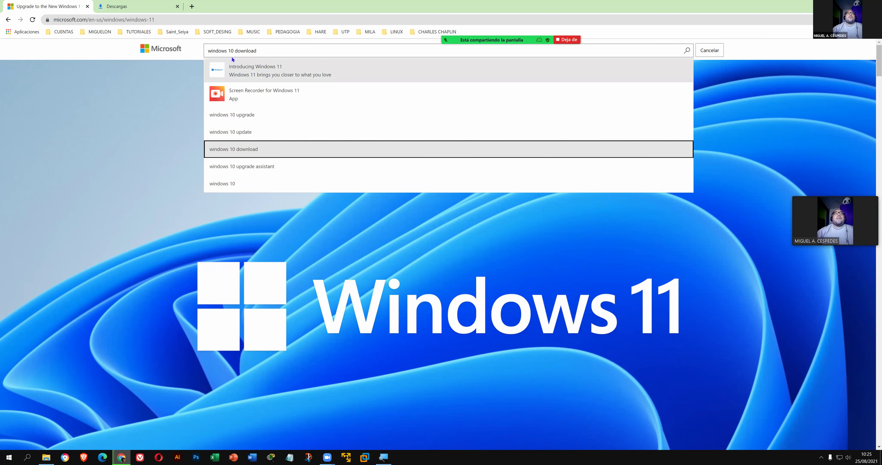
{"action": "left_click", "coordinate": [237, 53]}
{"action": "key", "text": "BackSpace"}
{"action": "type", "text": "1"}
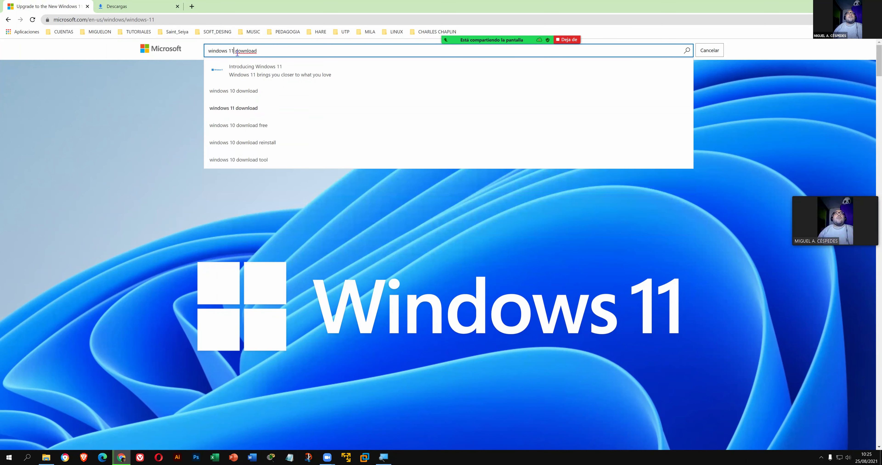
{"action": "key", "text": "Return"}
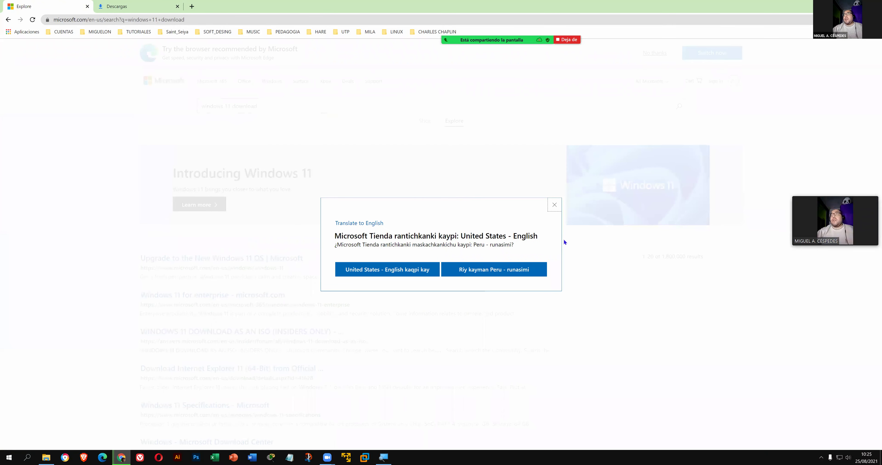
- Choose the Peru region, go back, dismiss the prompt, and open the 'WINDOWS 11 DOWNLOAD AS AN ISO' thread
{"action": "left_click", "coordinate": [493, 270]}
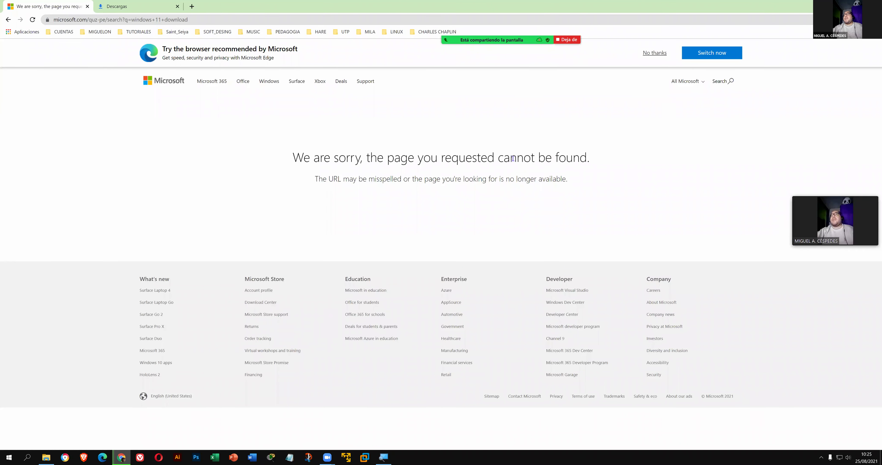
{"action": "left_click", "coordinate": [10, 20]}
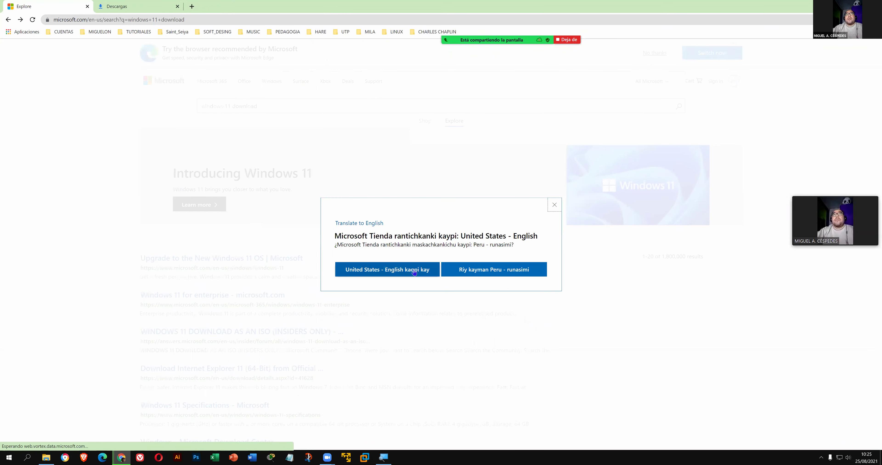
{"action": "left_click", "coordinate": [554, 206]}
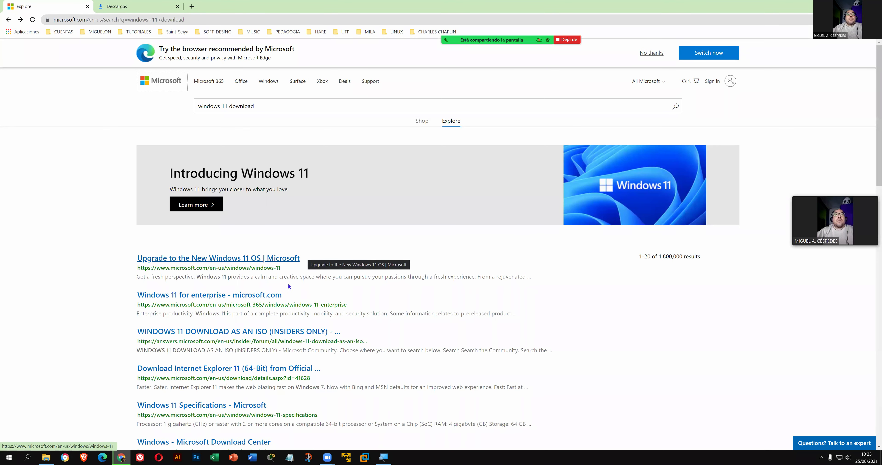
{"action": "scroll", "coordinate": [289, 283], "scroll_direction": "down", "scroll_amount": 1}
{"action": "left_click", "coordinate": [281, 296]}
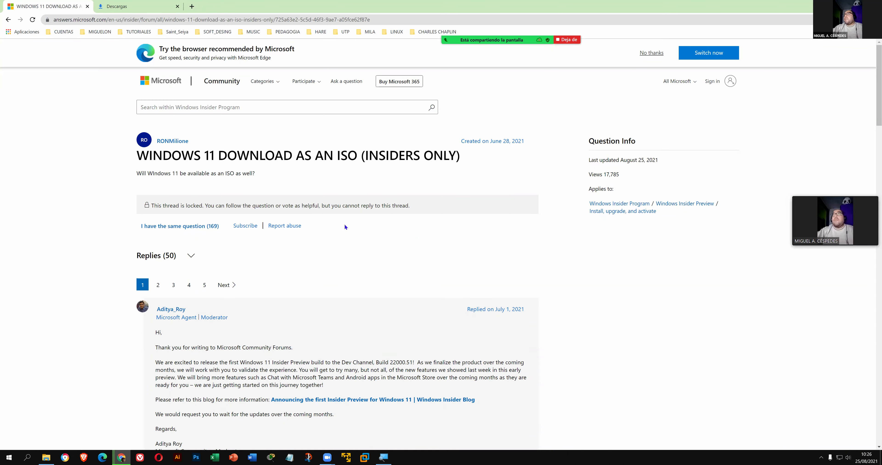
{"action": "scroll", "coordinate": [345, 226], "scroll_direction": "down", "scroll_amount": 2}
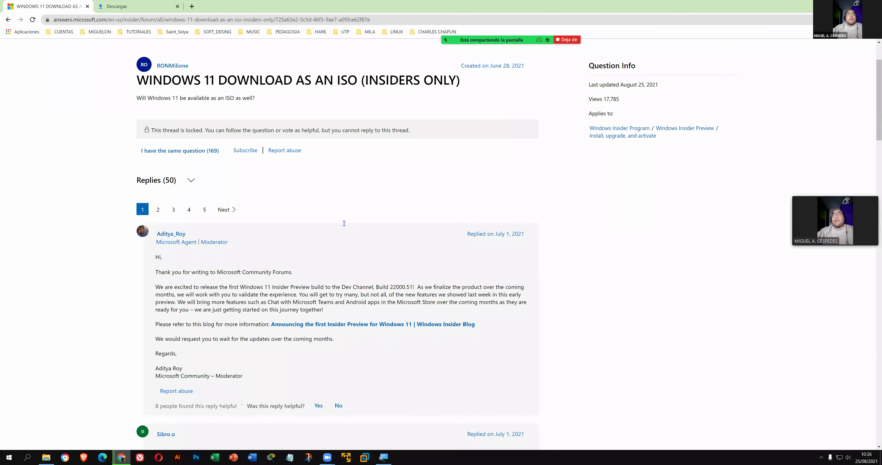
{"action": "scroll", "coordinate": [344, 226], "scroll_direction": "down", "scroll_amount": 2}
{"action": "scroll", "coordinate": [342, 223], "scroll_direction": "down", "scroll_amount": 1}
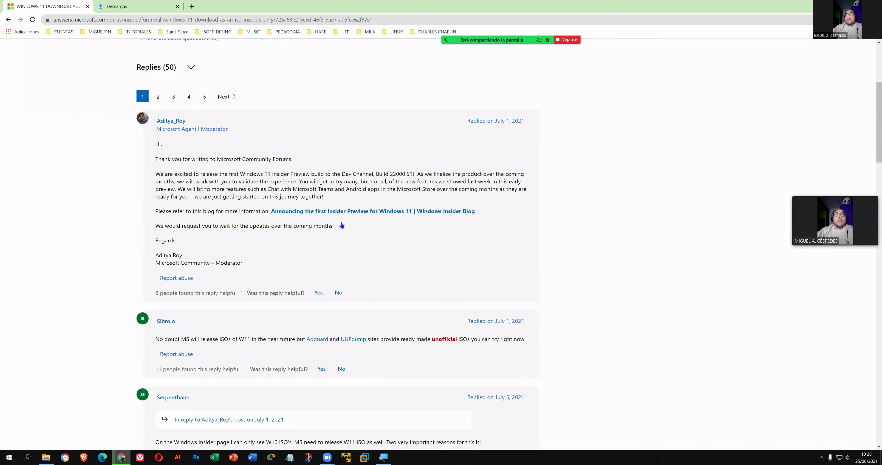
{"action": "scroll", "coordinate": [341, 222], "scroll_direction": "down", "scroll_amount": 2}
{"action": "scroll", "coordinate": [342, 223], "scroll_direction": "down", "scroll_amount": 5}
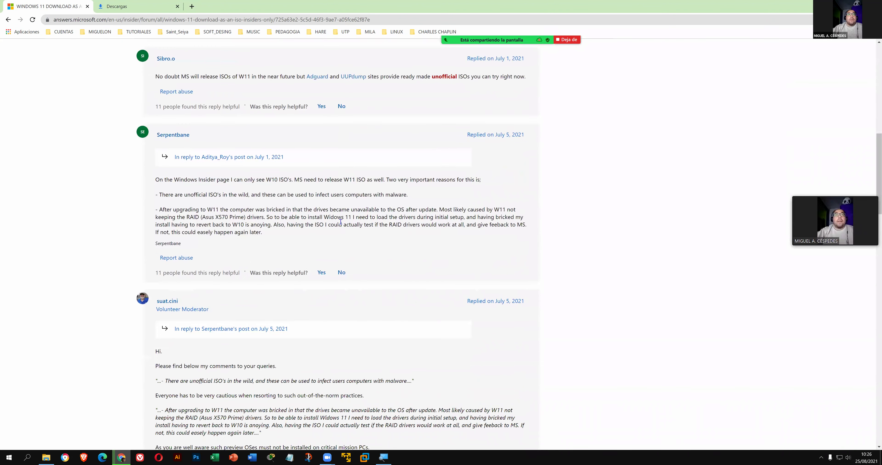
{"action": "scroll", "coordinate": [341, 222], "scroll_direction": "down", "scroll_amount": 2}
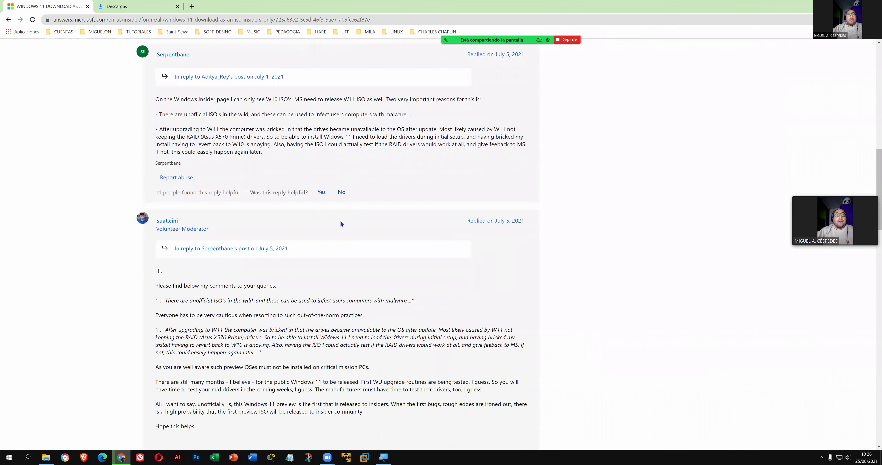
{"action": "scroll", "coordinate": [339, 222], "scroll_direction": "down", "scroll_amount": 2}
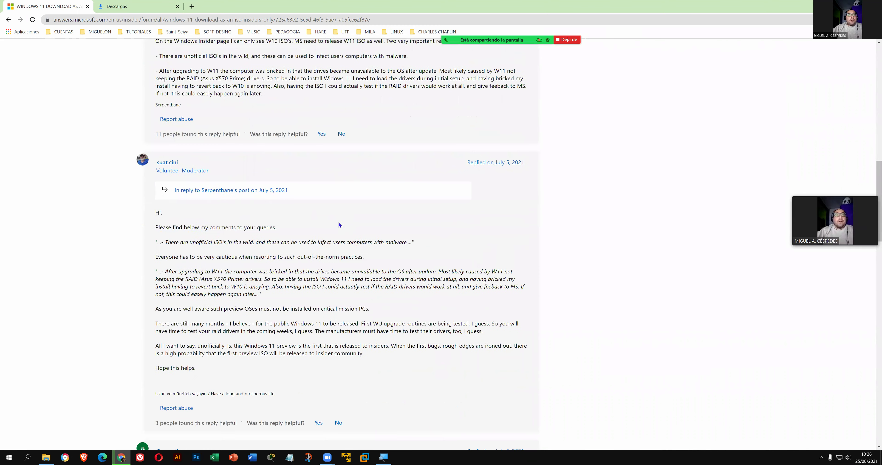
{"action": "scroll", "coordinate": [338, 224], "scroll_direction": "down", "scroll_amount": 7}
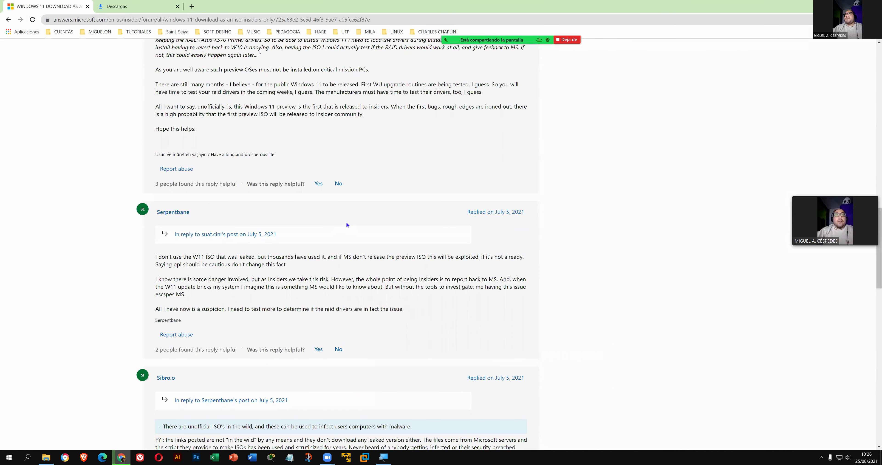
{"action": "scroll", "coordinate": [347, 225], "scroll_direction": "down", "scroll_amount": 9}
{"action": "scroll", "coordinate": [358, 242], "scroll_direction": "down", "scroll_amount": 6}
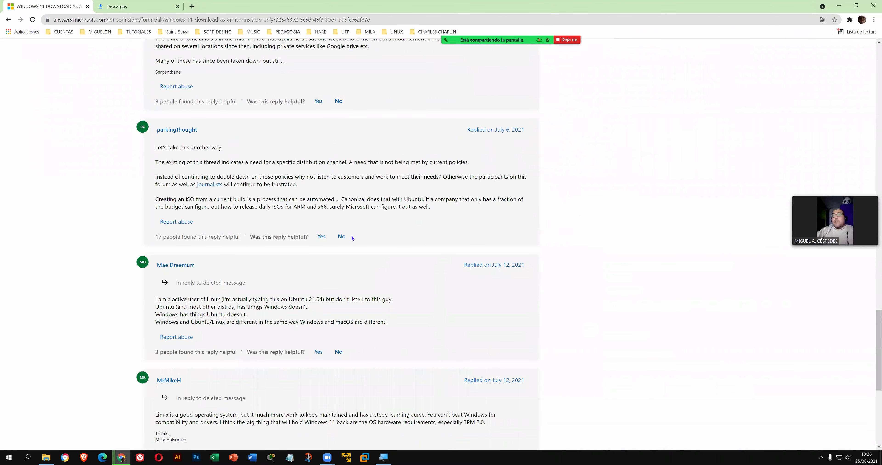
{"action": "scroll", "coordinate": [350, 234], "scroll_direction": "up", "scroll_amount": 4}
{"action": "scroll", "coordinate": [350, 235], "scroll_direction": "up", "scroll_amount": 20}
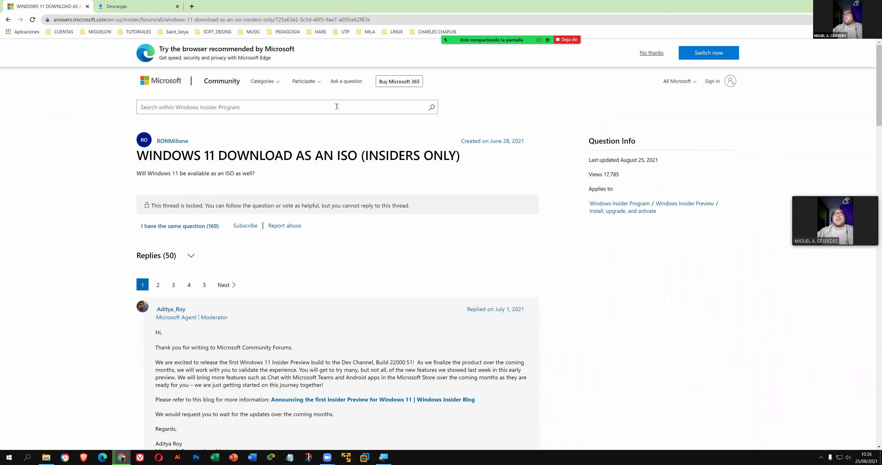
- Close the forum thread tab and open a blank new tab
{"action": "left_click", "coordinate": [87, 6]}
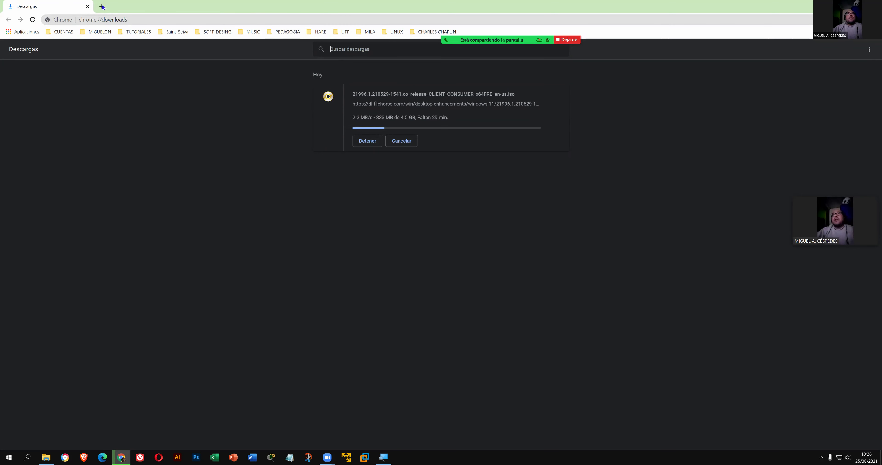
{"action": "key", "text": "ctrl+t"}
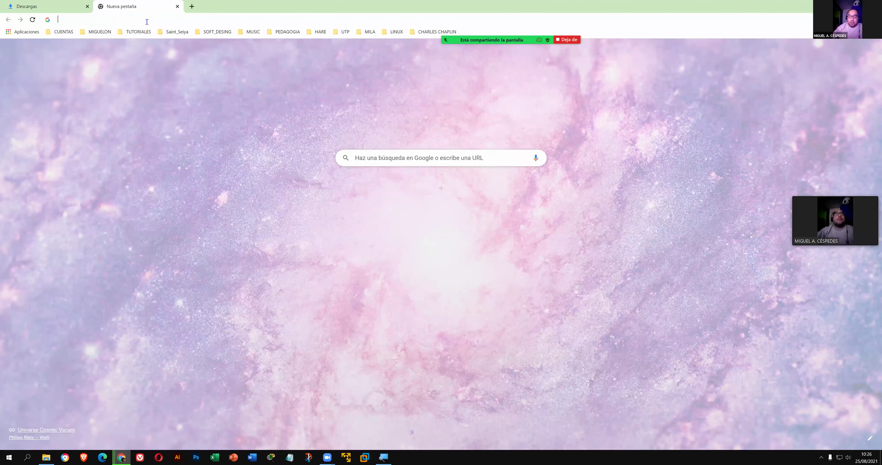
- Search Google for 'poweriso full google drive' using the address-bar suggestion
{"action": "left_click", "coordinate": [147, 22]}
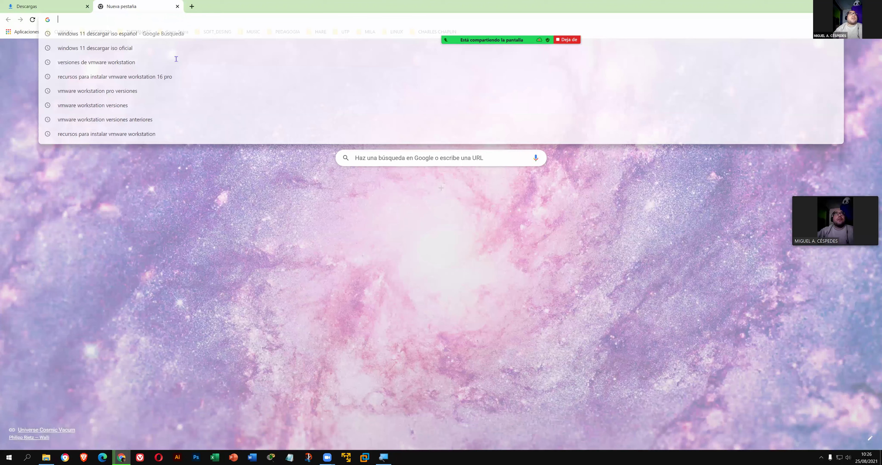
{"action": "type", "text": "POWER I"}
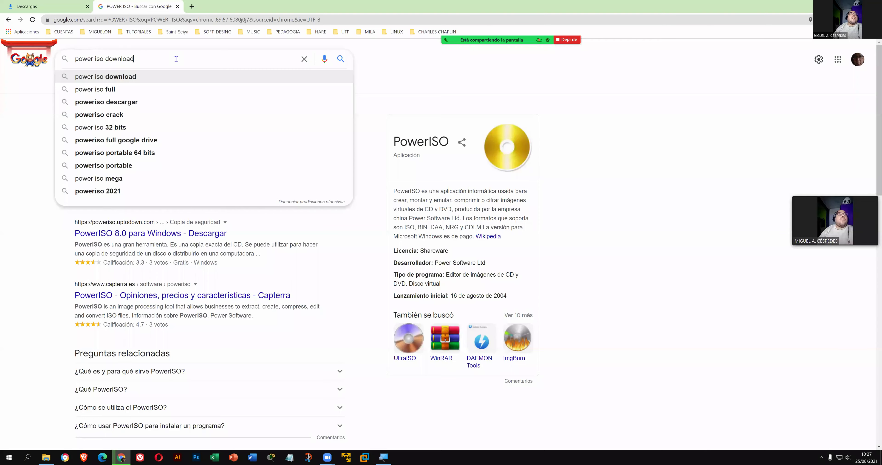
{"action": "key", "text": "Down"}
{"action": "key", "text": "Return"}
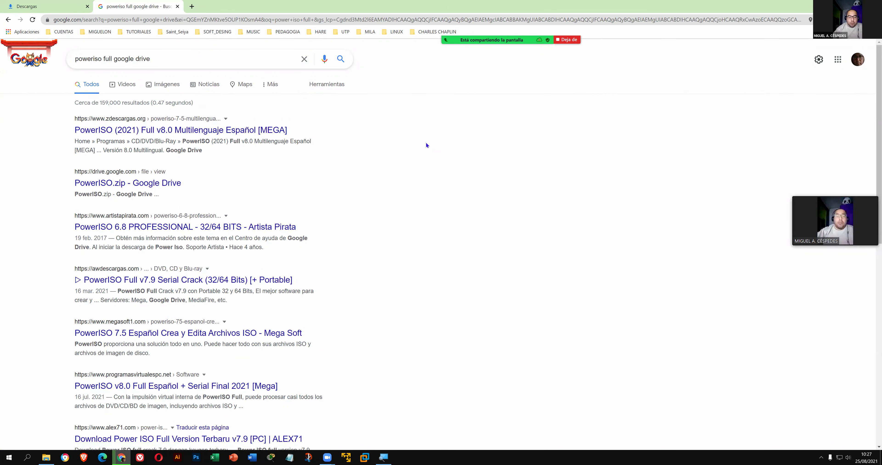
- Launch PowerISO as administrator from Windows search
{"action": "key", "text": "super"}
{"action": "type", "text": "POWE"}
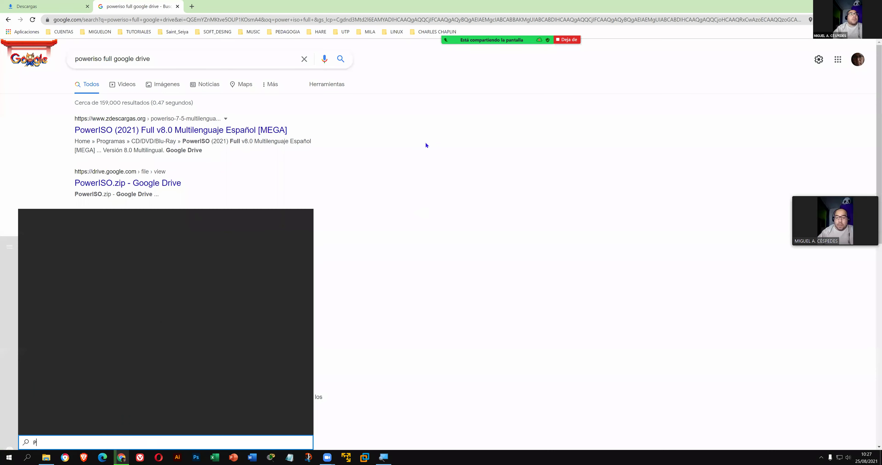
{"action": "key", "text": "Down"}
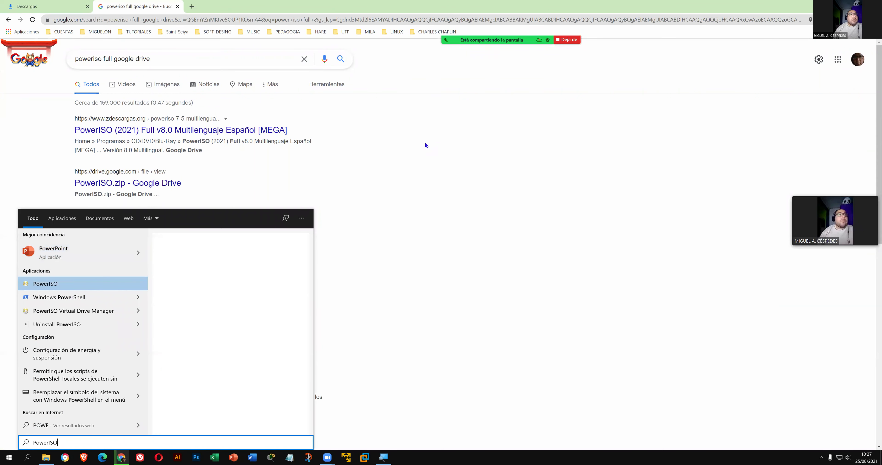
{"action": "key", "text": "Tab"}
{"action": "key", "text": "Down"}
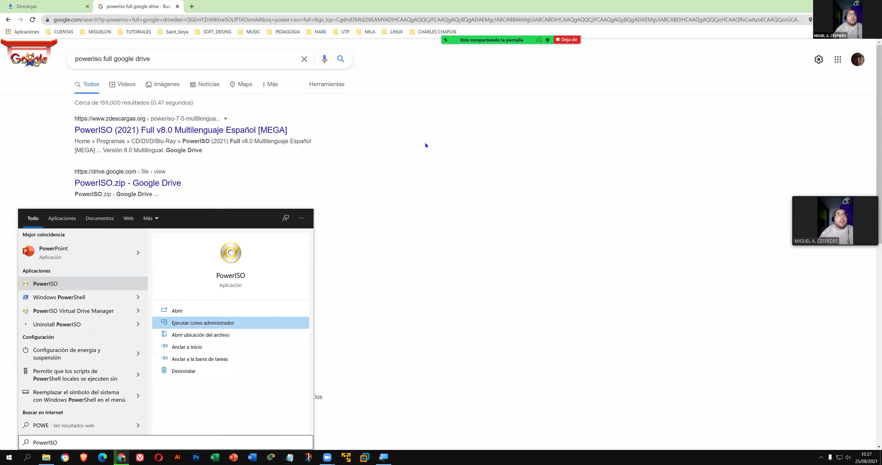
{"action": "key", "text": "Return"}
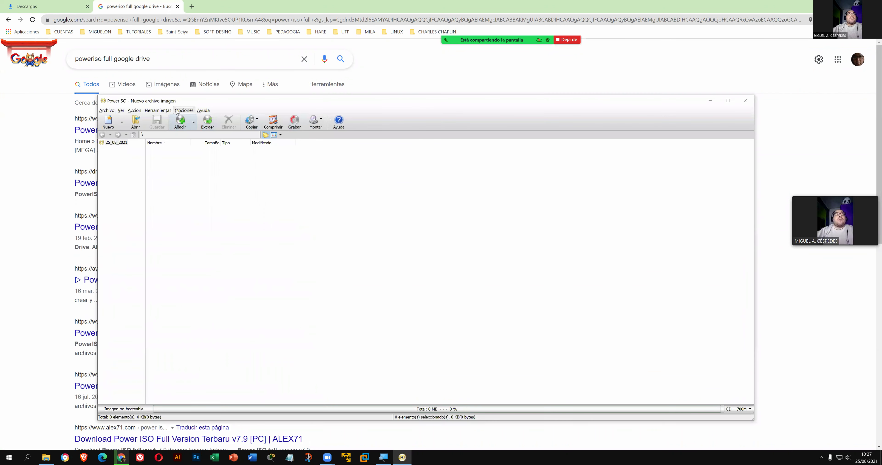
- Check in Acerca de PowerISO that version 7.8 (64-bit) is installed, then close PowerISO
{"action": "left_click", "coordinate": [177, 111]}
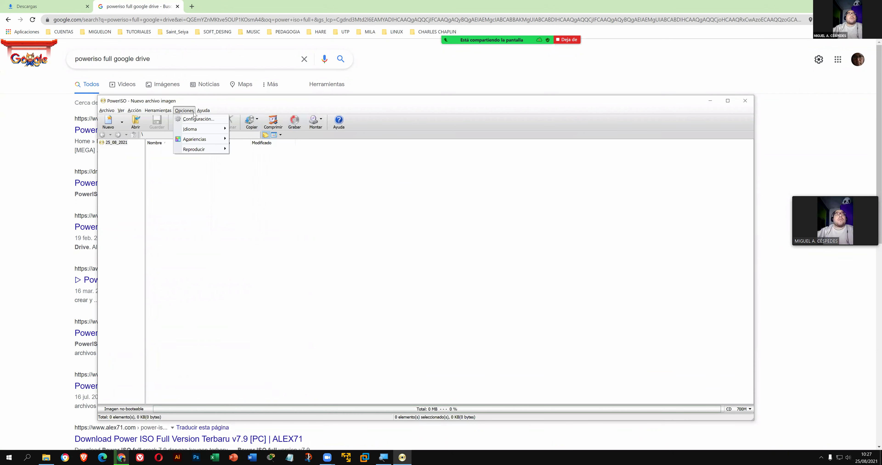
{"action": "left_click", "coordinate": [204, 111]}
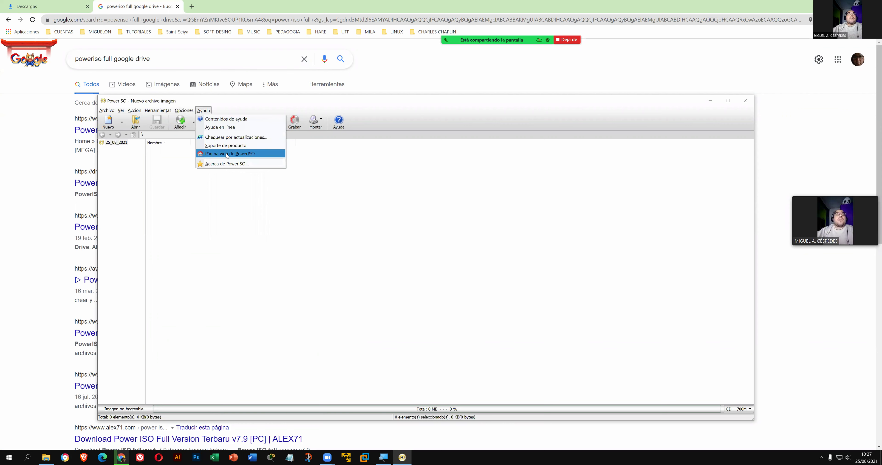
{"action": "left_click", "coordinate": [229, 164]}
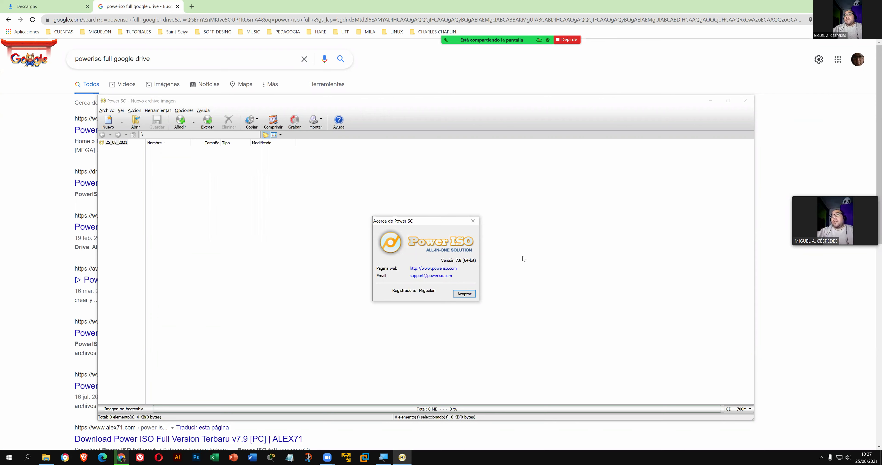
{"action": "key", "text": "Return"}
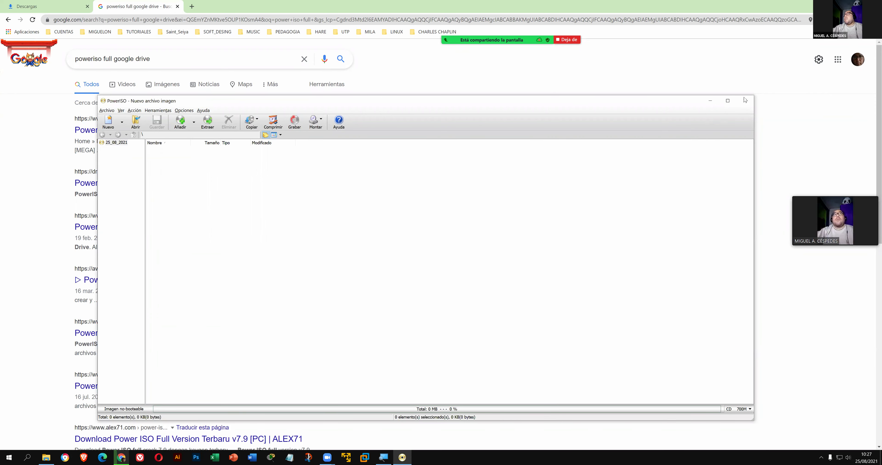
{"action": "left_click", "coordinate": [745, 101]}
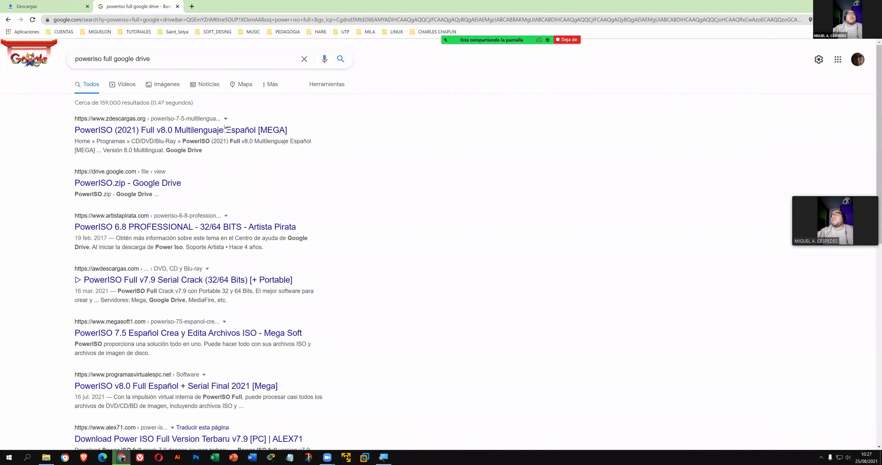
- Open the zdescargas PowerISO v8.0 result and scroll down to its download buttons
{"action": "left_click", "coordinate": [247, 132]}
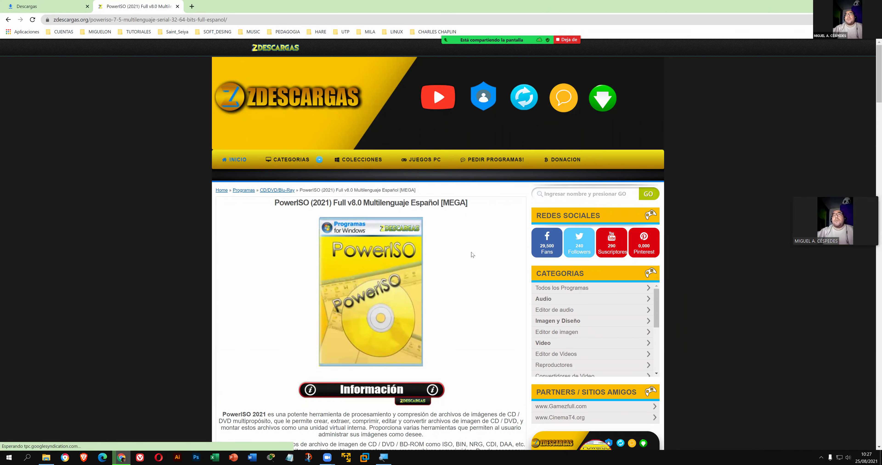
{"action": "scroll", "coordinate": [469, 249], "scroll_direction": "down", "scroll_amount": 2}
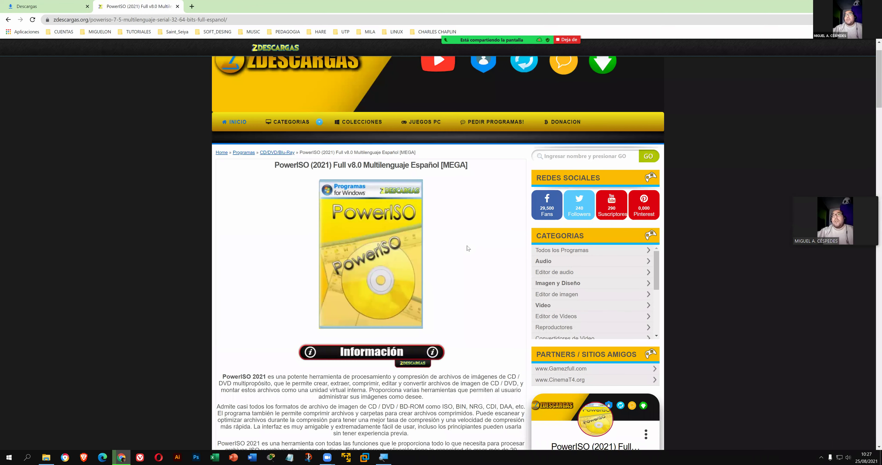
{"action": "scroll", "coordinate": [466, 248], "scroll_direction": "down", "scroll_amount": 3}
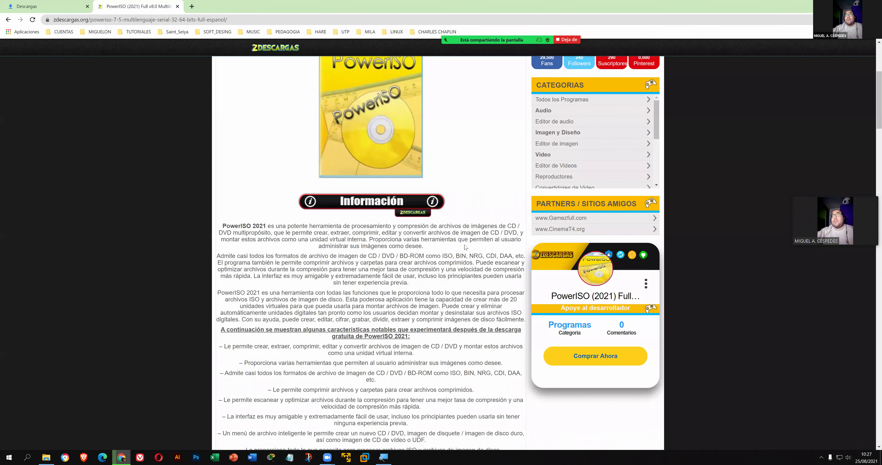
{"action": "scroll", "coordinate": [466, 247], "scroll_direction": "down", "scroll_amount": 7}
{"action": "scroll", "coordinate": [465, 245], "scroll_direction": "down", "scroll_amount": 4}
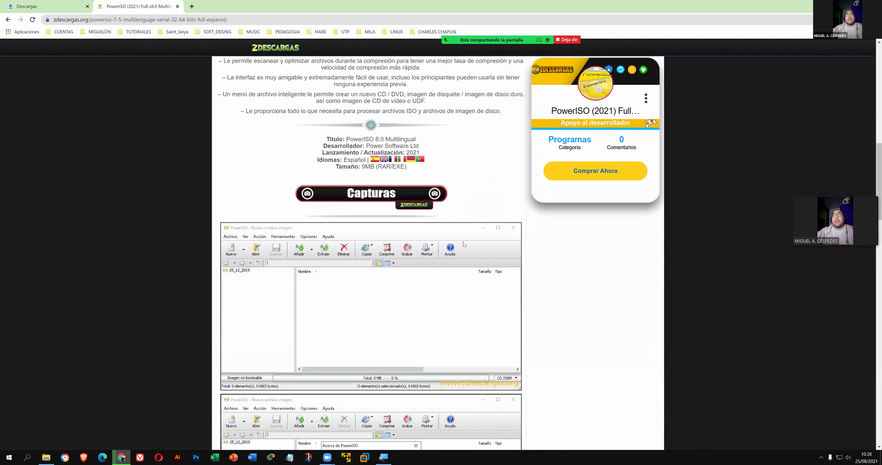
{"action": "scroll", "coordinate": [464, 245], "scroll_direction": "down", "scroll_amount": 6}
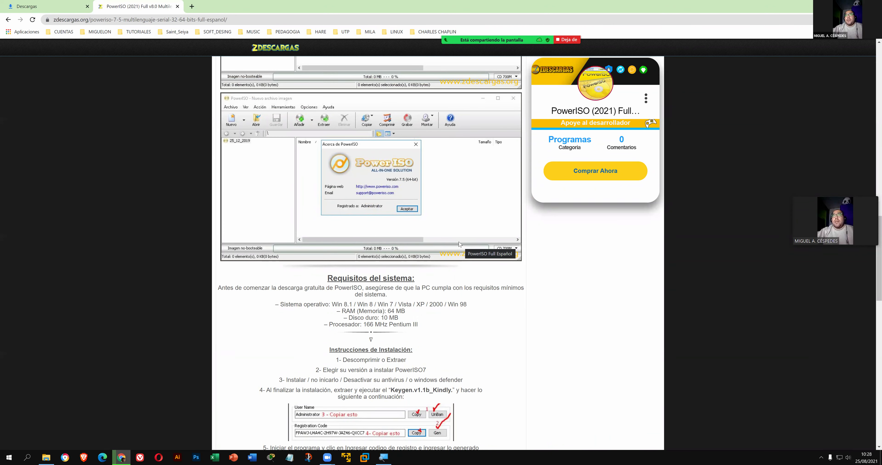
{"action": "scroll", "coordinate": [458, 241], "scroll_direction": "down", "scroll_amount": 2}
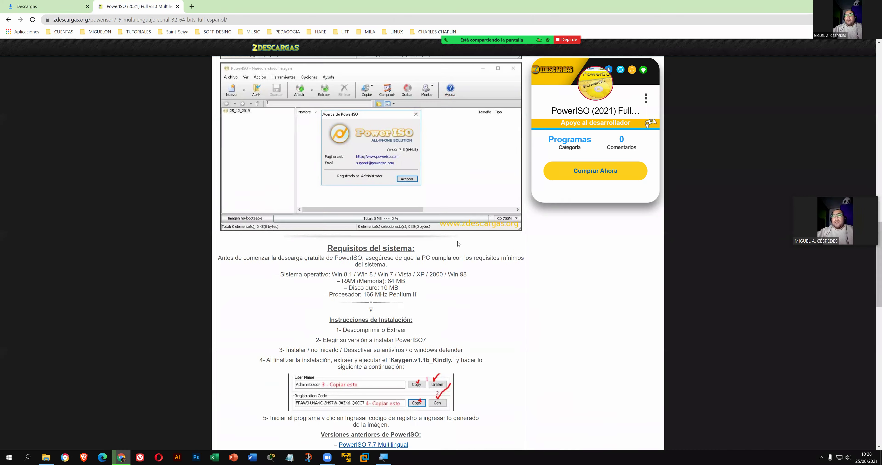
{"action": "scroll", "coordinate": [457, 244], "scroll_direction": "down", "scroll_amount": 1}
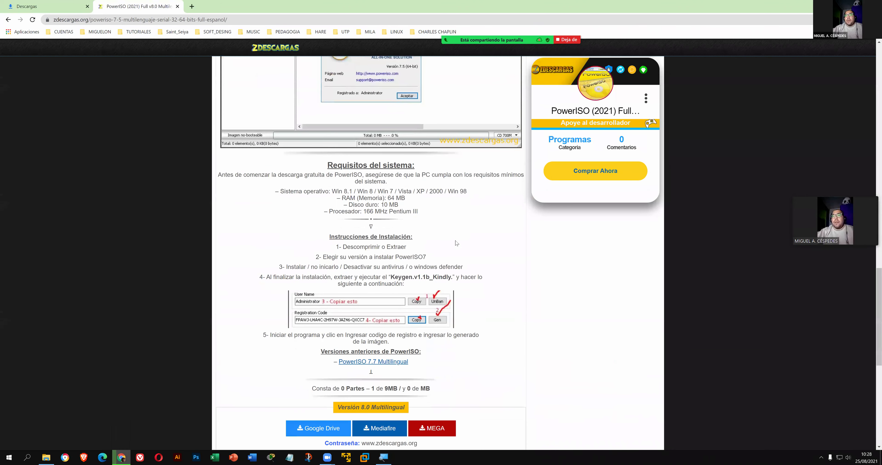
{"action": "scroll", "coordinate": [456, 242], "scroll_direction": "down", "scroll_amount": 3}
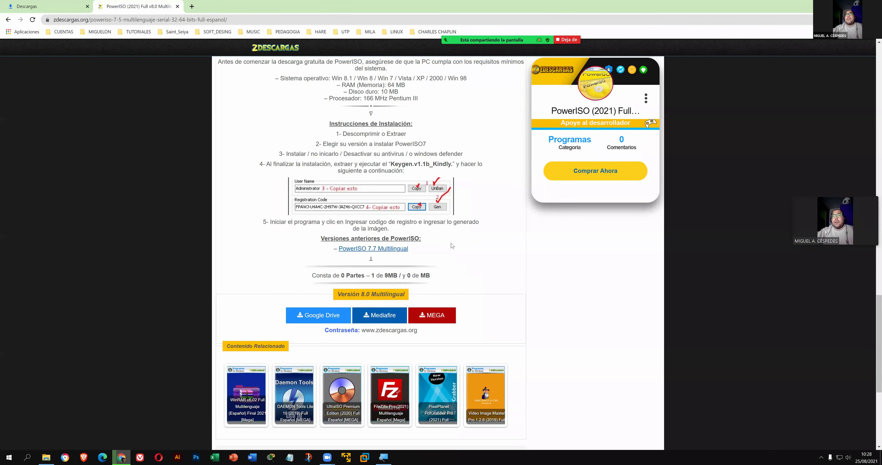
{"action": "scroll", "coordinate": [452, 244], "scroll_direction": "up", "scroll_amount": 9}
{"action": "scroll", "coordinate": [451, 244], "scroll_direction": "up", "scroll_amount": 5}
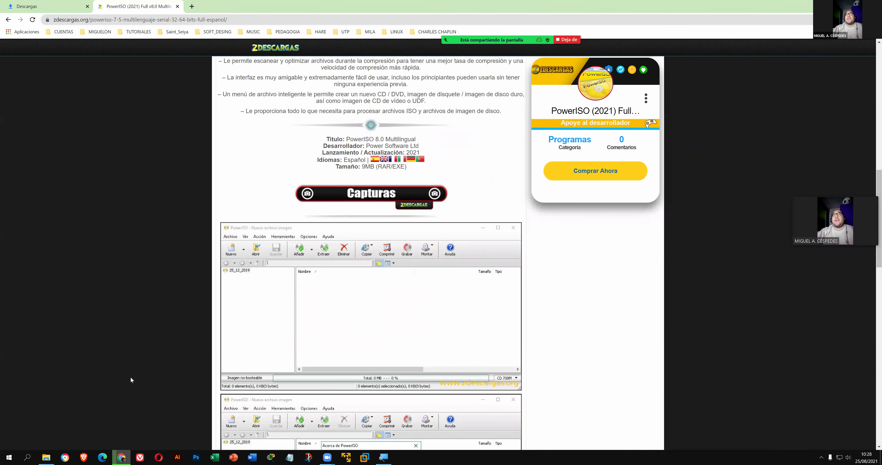
- Choose the Mediafire download link for PowerISO 8.0 Multilingual
{"action": "scroll", "coordinate": [189, 396], "scroll_direction": "down", "scroll_amount": 7}
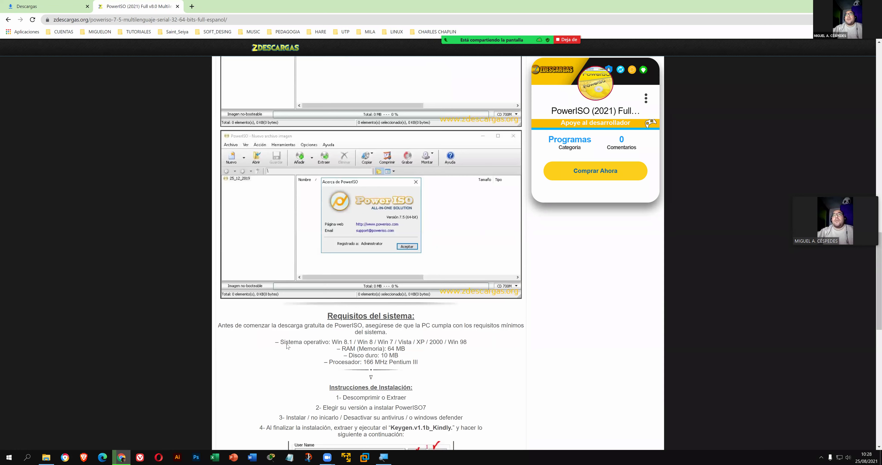
{"action": "scroll", "coordinate": [445, 290], "scroll_direction": "down", "scroll_amount": 9}
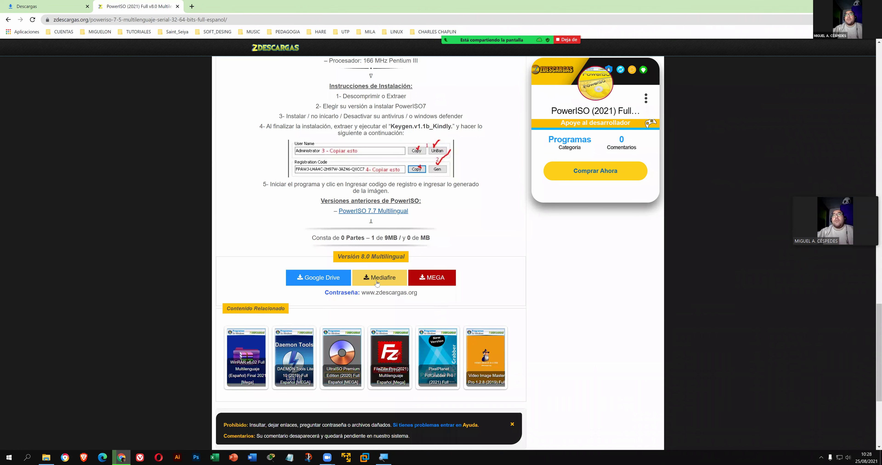
{"action": "left_click", "coordinate": [376, 282]}
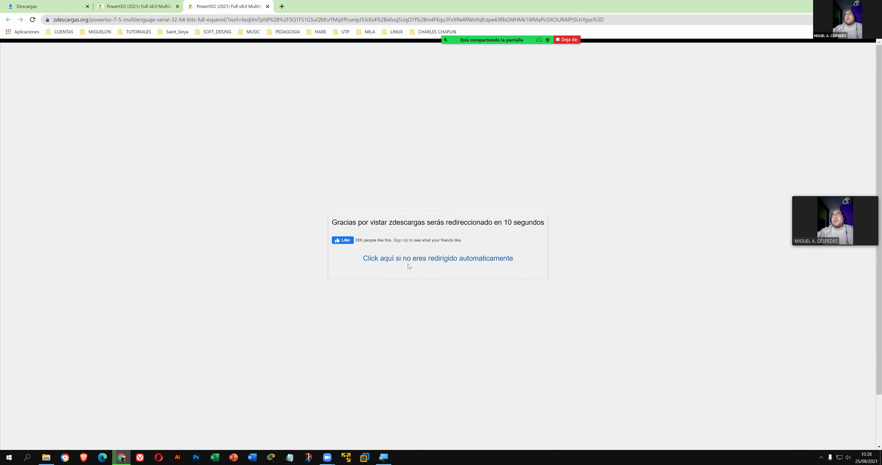
- Follow the redirect to MediaFire and translate its missing-file error page into Spanish
{"action": "left_click", "coordinate": [420, 264]}
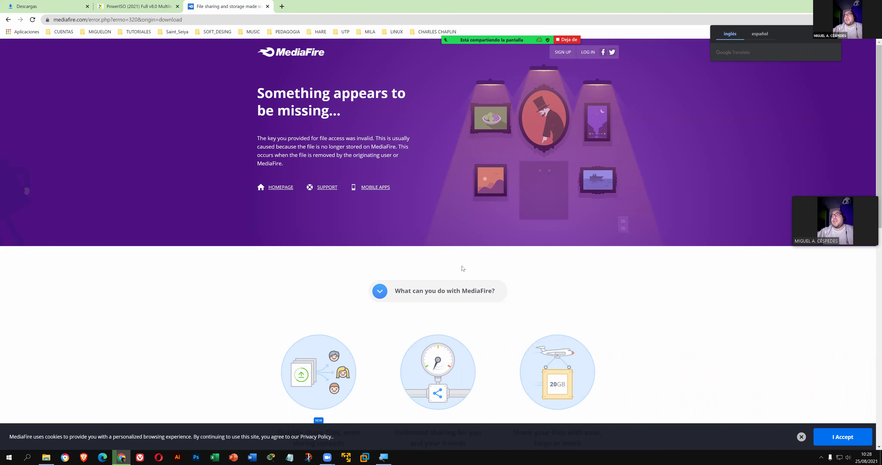
{"action": "scroll", "coordinate": [462, 268], "scroll_direction": "down", "scroll_amount": 2}
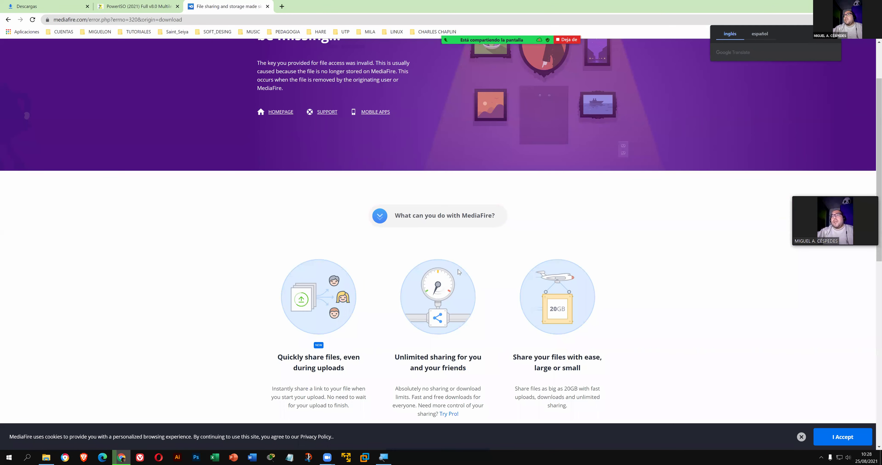
{"action": "scroll", "coordinate": [459, 272], "scroll_direction": "down", "scroll_amount": 1}
{"action": "scroll", "coordinate": [488, 286], "scroll_direction": "up", "scroll_amount": 3}
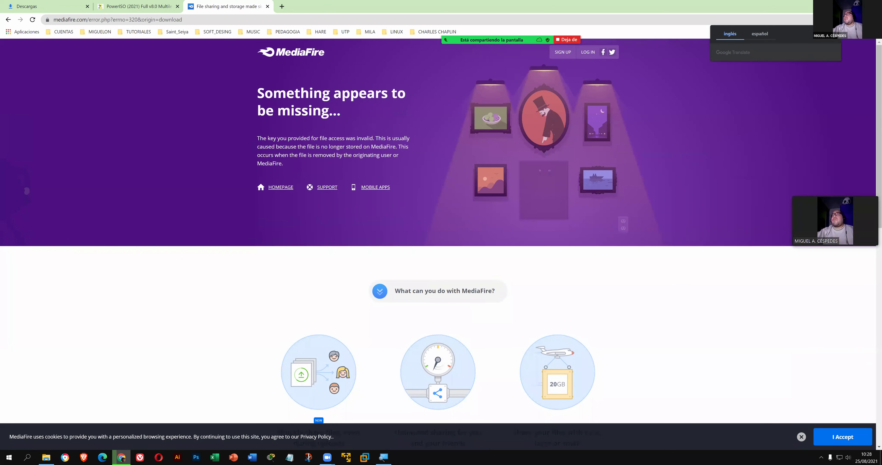
{"action": "left_click", "coordinate": [765, 33]}
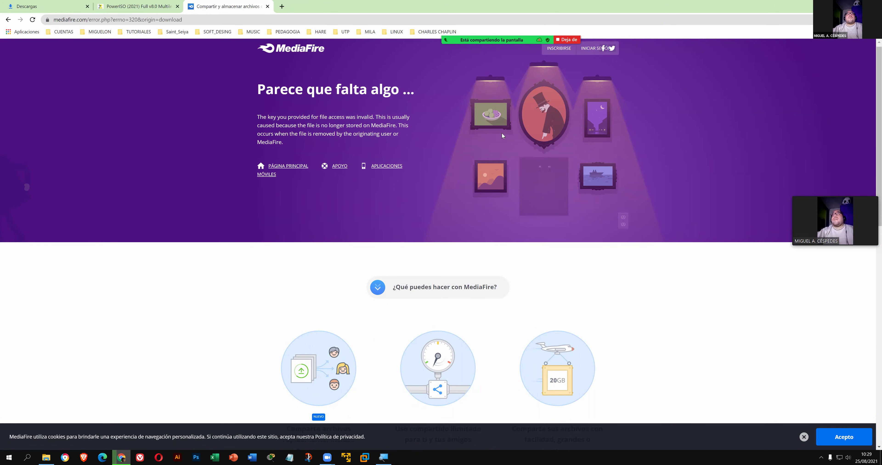
{"action": "scroll", "coordinate": [523, 139], "scroll_direction": "down", "scroll_amount": 3}
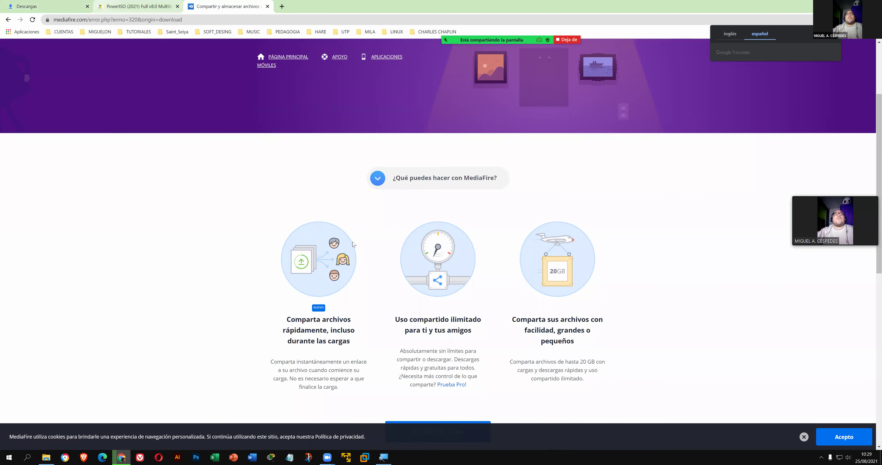
- Close the dead MediaFire tab and return to the zdescargas PowerISO download options
{"action": "left_click", "coordinate": [137, 6]}
{"action": "left_click", "coordinate": [249, 105]}
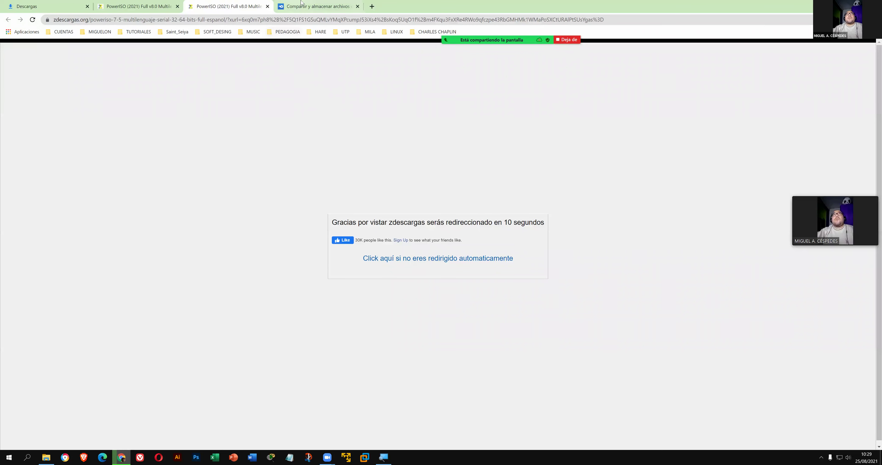
{"action": "left_click", "coordinate": [357, 6]}
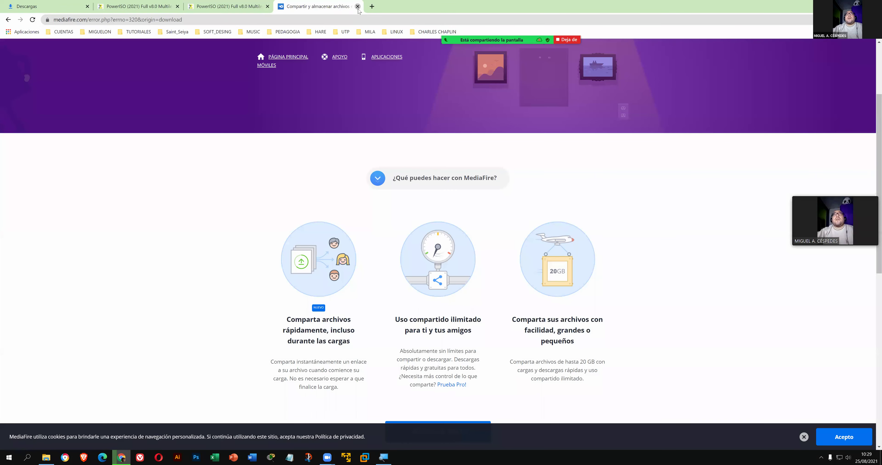
{"action": "left_click", "coordinate": [358, 6]}
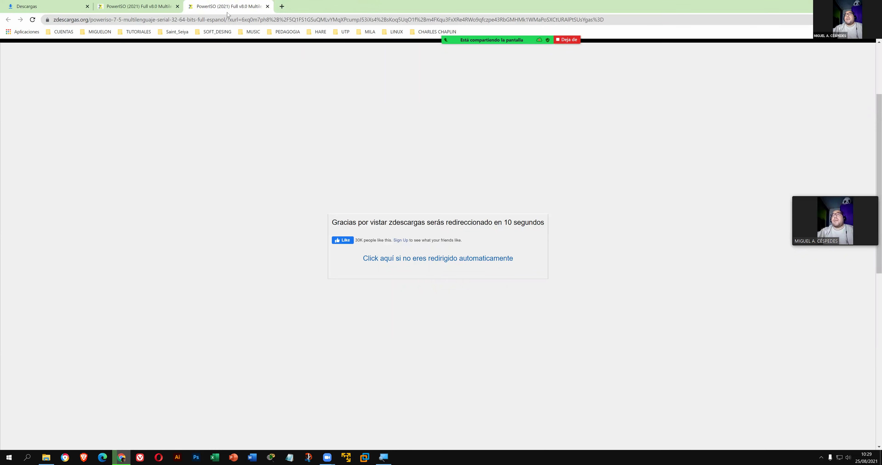
{"action": "left_click", "coordinate": [140, 6]}
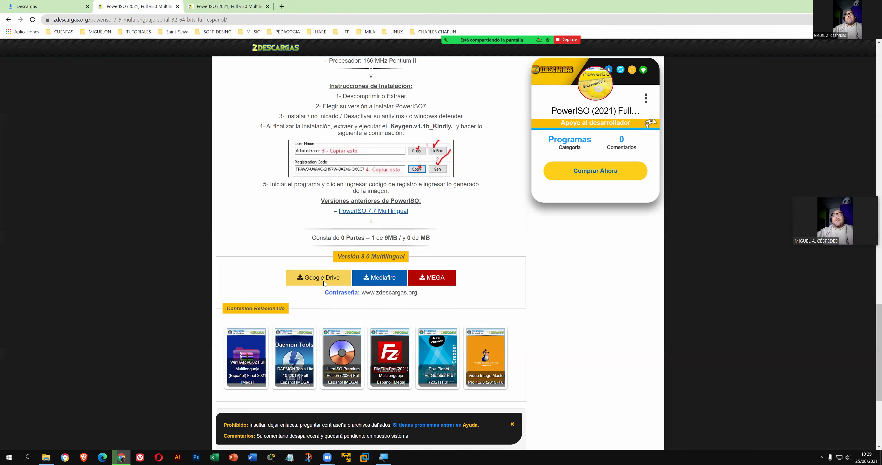
- Choose the Google Drive link, like ZDescargas on Facebook, and view the fourth PowerISO tab
{"action": "left_click", "coordinate": [324, 281]}
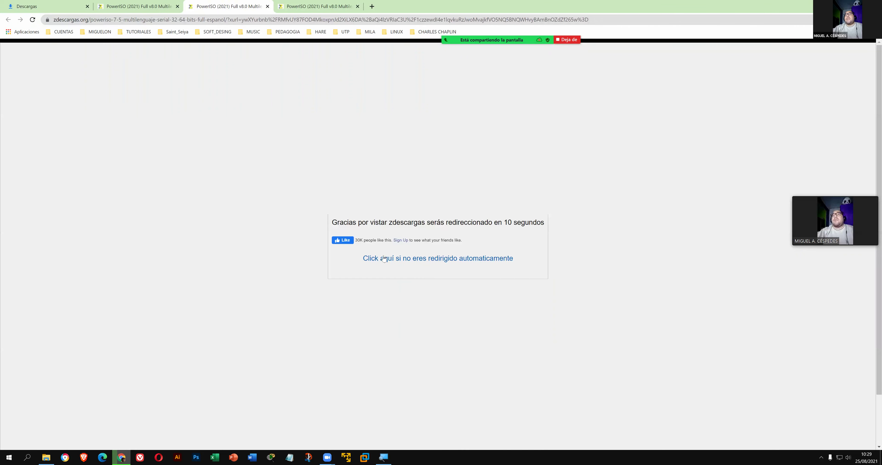
{"action": "left_click", "coordinate": [346, 242]}
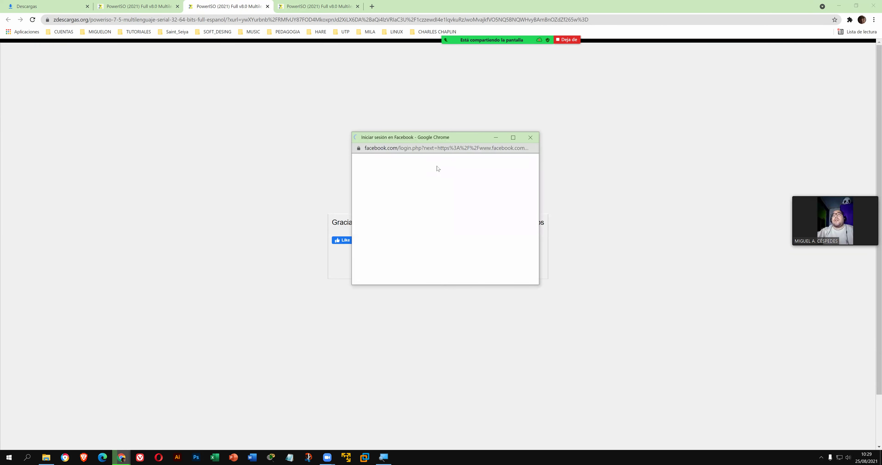
{"action": "scroll", "coordinate": [459, 239], "scroll_direction": "down", "scroll_amount": 3}
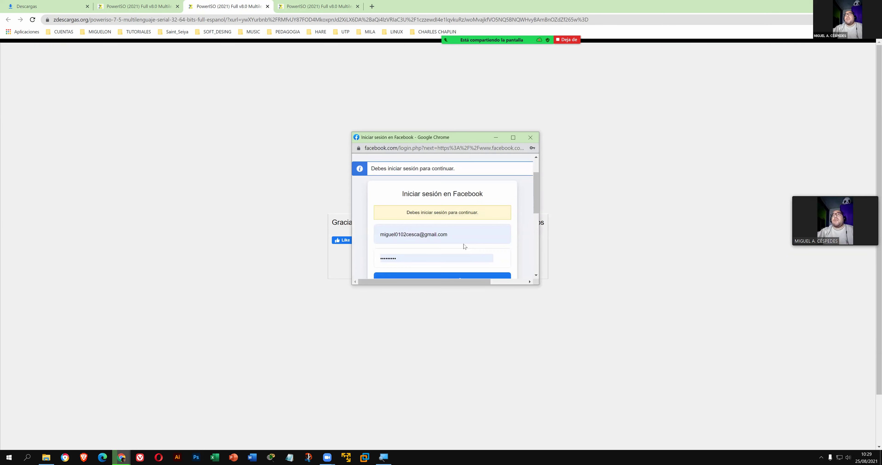
{"action": "left_click", "coordinate": [452, 214]}
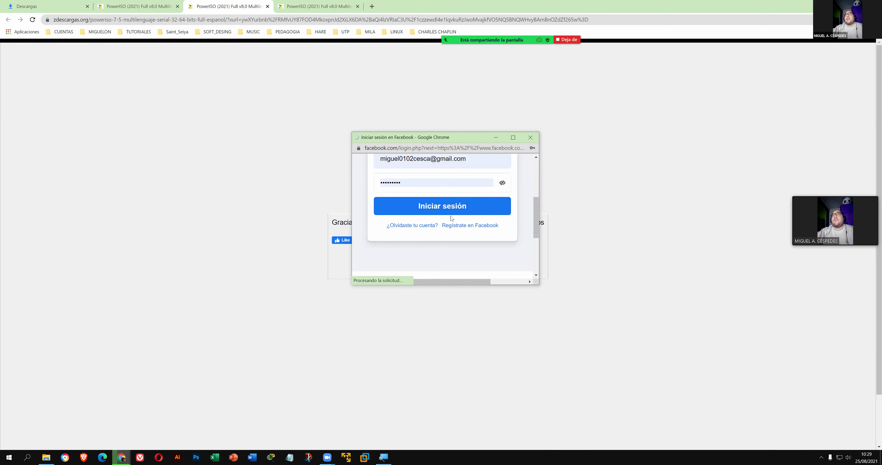
{"action": "left_click", "coordinate": [489, 231]}
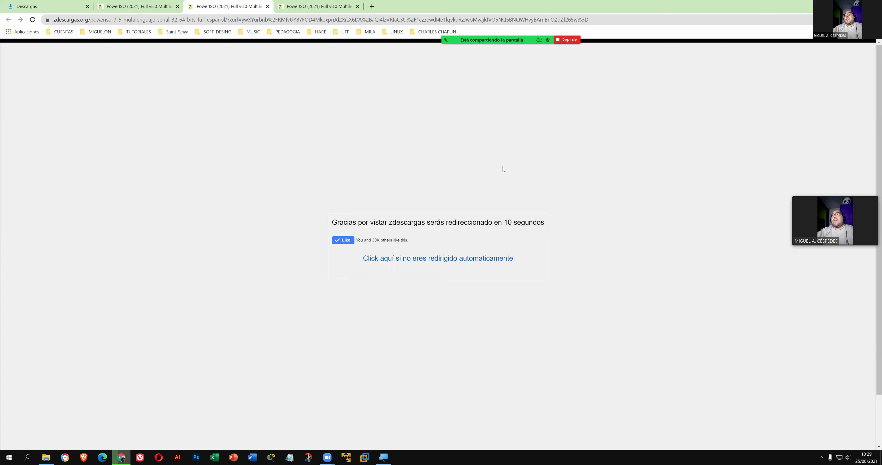
{"action": "left_click", "coordinate": [315, 1]}
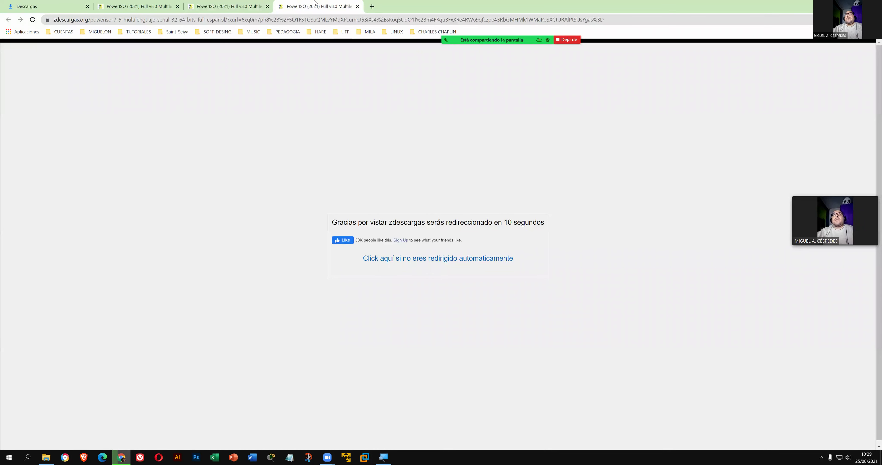
- Follow 'Click aquí si no eres redirigido' to MediaFire, find the file missing, and close that tab
{"action": "left_click", "coordinate": [418, 263]}
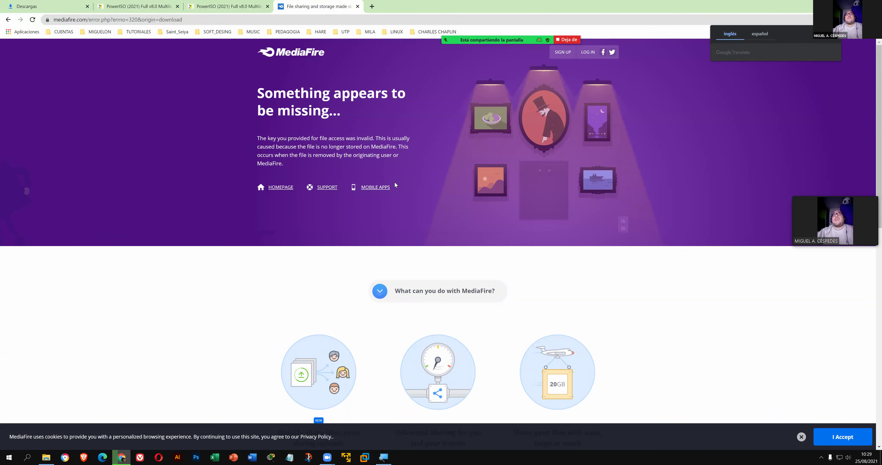
{"action": "scroll", "coordinate": [397, 183], "scroll_direction": "down", "scroll_amount": 3}
{"action": "scroll", "coordinate": [397, 182], "scroll_direction": "down", "scroll_amount": 8}
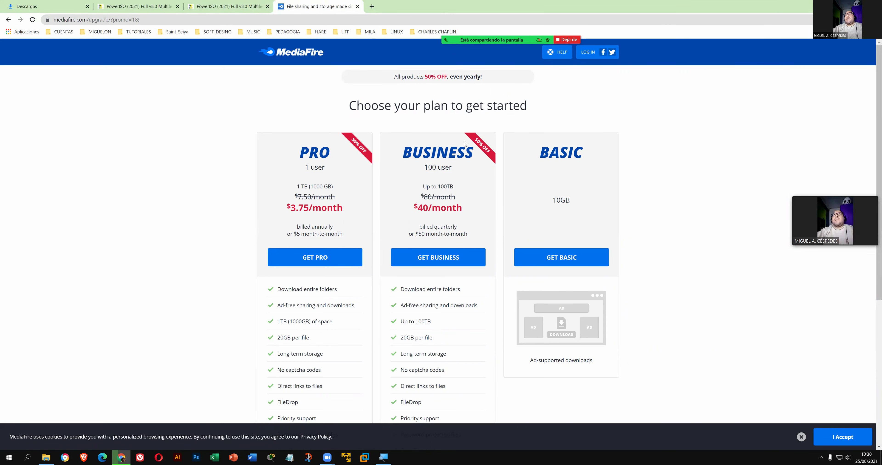
{"action": "scroll", "coordinate": [464, 145], "scroll_direction": "down", "scroll_amount": 1}
{"action": "scroll", "coordinate": [463, 144], "scroll_direction": "down", "scroll_amount": 1}
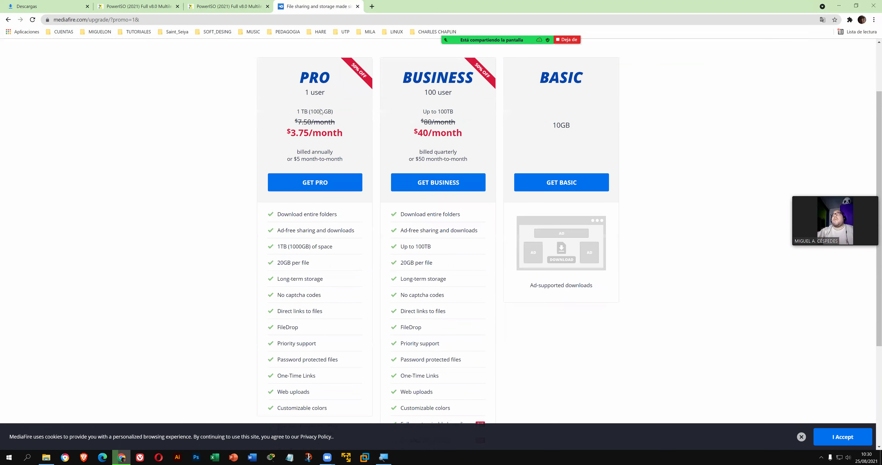
{"action": "scroll", "coordinate": [320, 111], "scroll_direction": "down", "scroll_amount": 1}
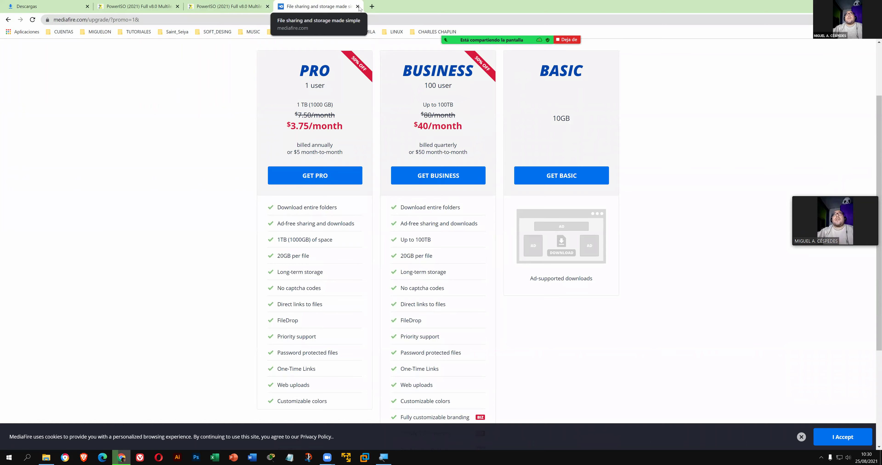
{"action": "left_click", "coordinate": [358, 6]}
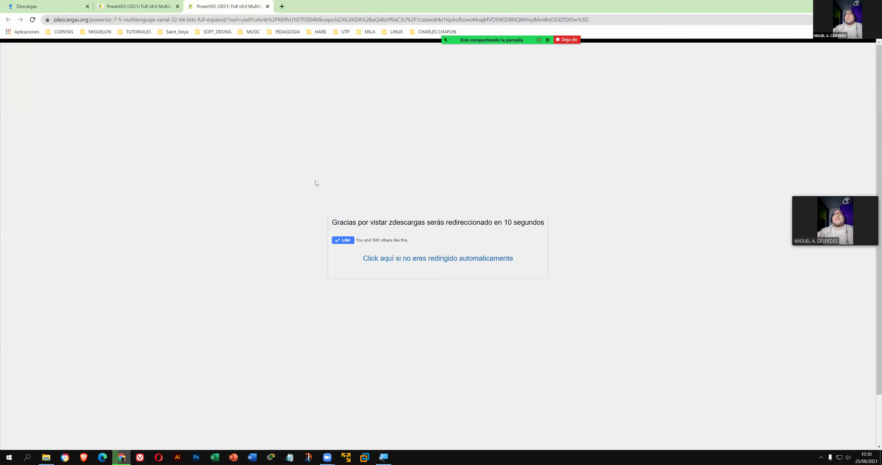
- Follow the Google Drive redirect, close its 404 Not Found tab, and choose the MEGA link
{"action": "left_click", "coordinate": [395, 259]}
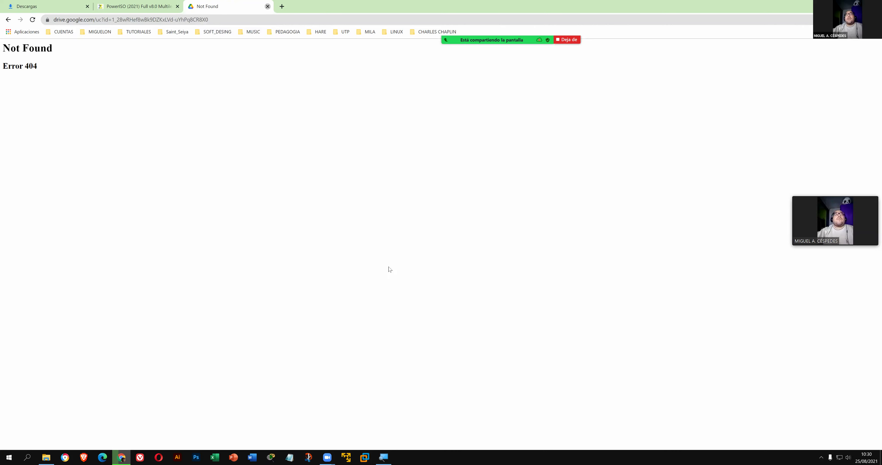
{"action": "key", "text": "ctrl+w"}
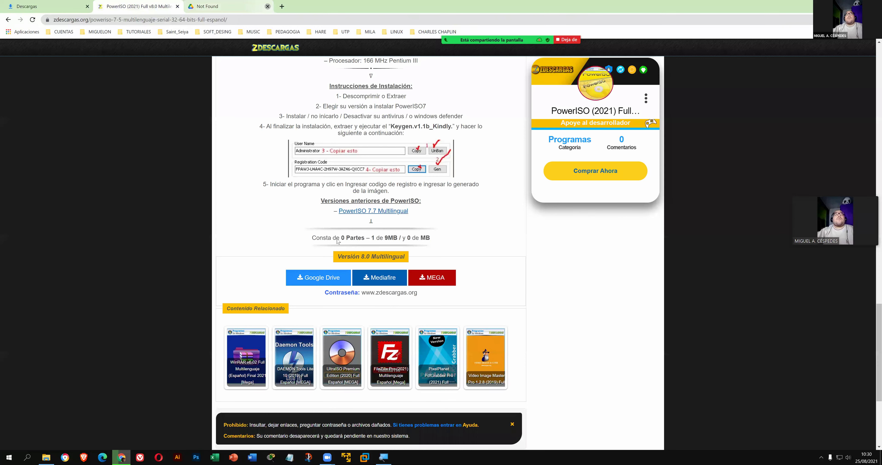
{"action": "left_click", "coordinate": [385, 277]}
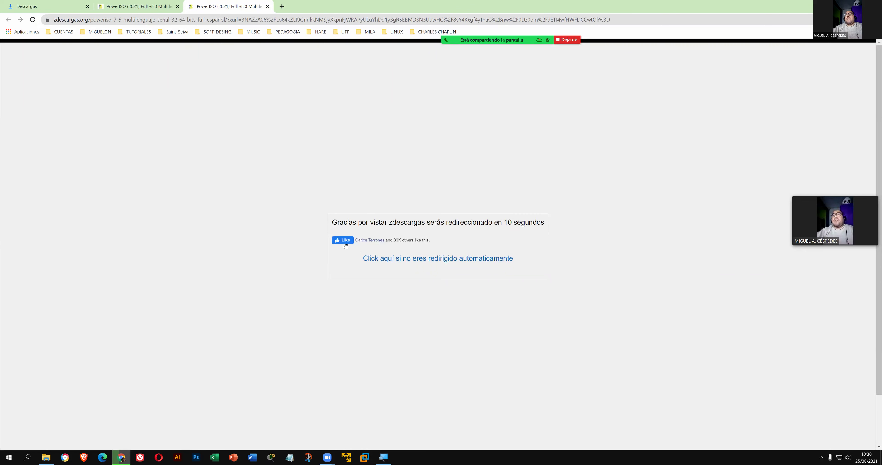
- On mega.nz, accept all cookies and download PISO.8.0.ZDescargas.org.rar (8.8 MB) via MEGAsync
{"action": "left_click", "coordinate": [397, 262]}
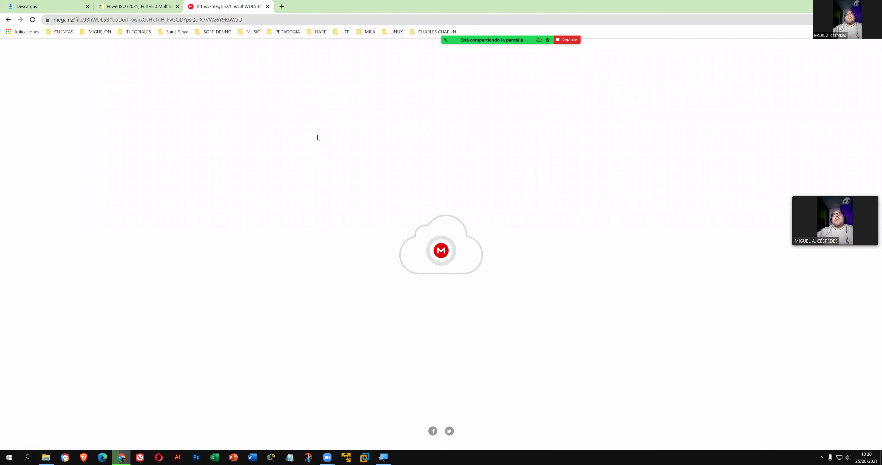
{"action": "left_click", "coordinate": [133, 4]}
{"action": "left_click", "coordinate": [223, 6]}
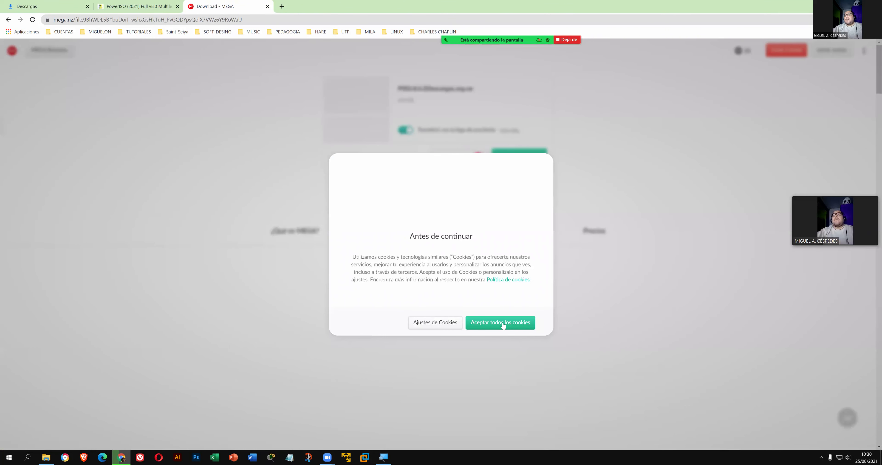
{"action": "left_click", "coordinate": [502, 322]}
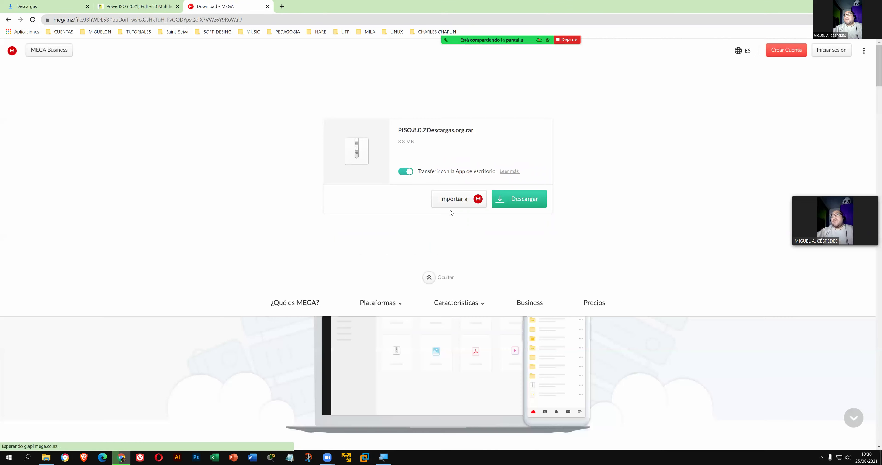
{"action": "left_click", "coordinate": [529, 200]}
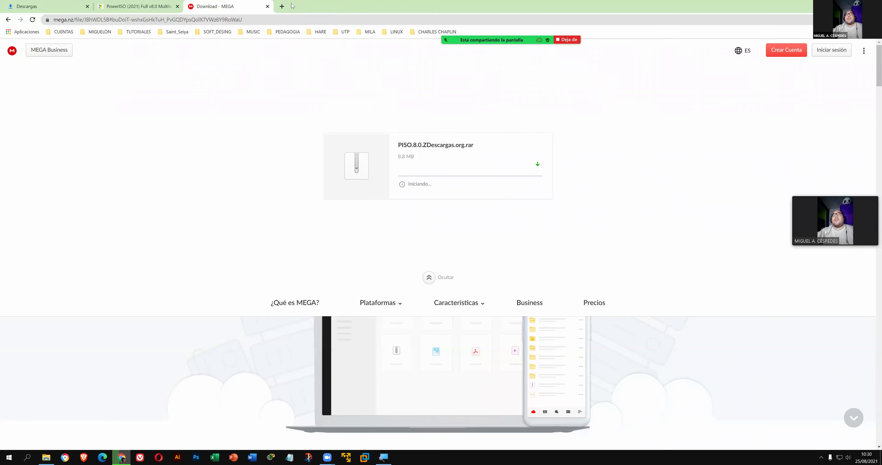
{"action": "left_click", "coordinate": [282, 6]}
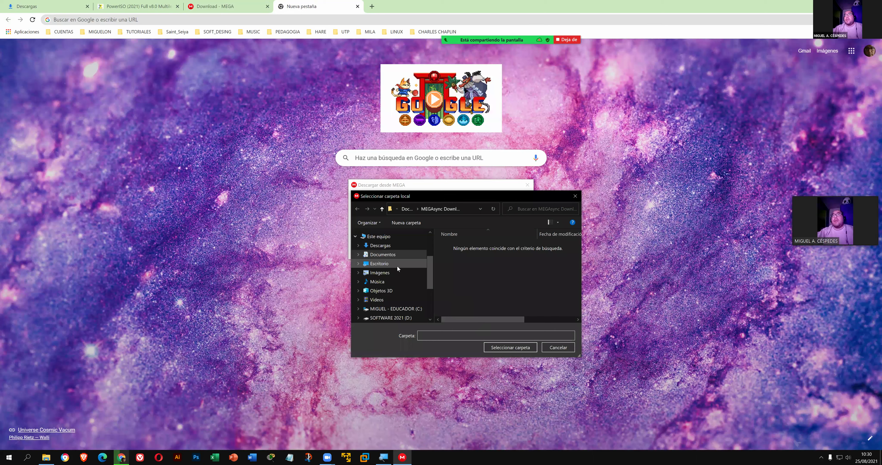
- Set Escritorio (Desktop) as the MEGA download folder and start the transfer
{"action": "left_click", "coordinate": [385, 265]}
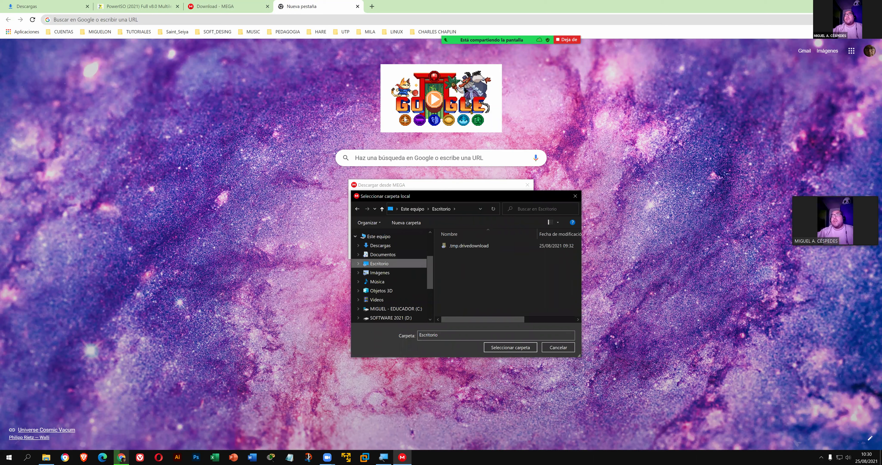
{"action": "key", "text": "Return"}
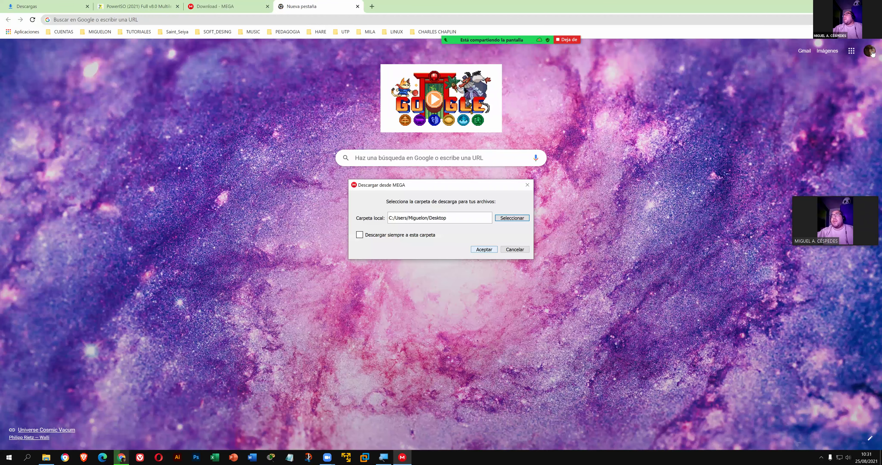
{"action": "key", "text": "Return"}
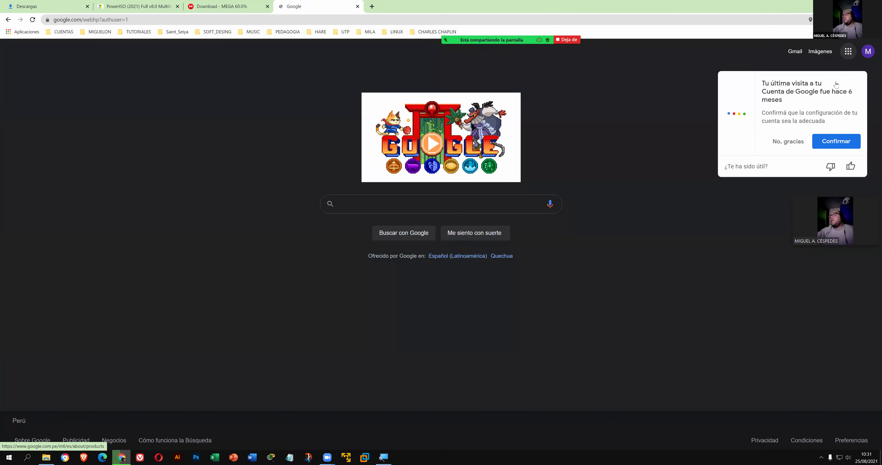
- Open Drive's 1 _ SOFTWARE 2021 > SOFTWARE PARA CREAR MAQUINAS VIRTUALES folder, then check the finished MEGA download
{"action": "left_click", "coordinate": [848, 51]}
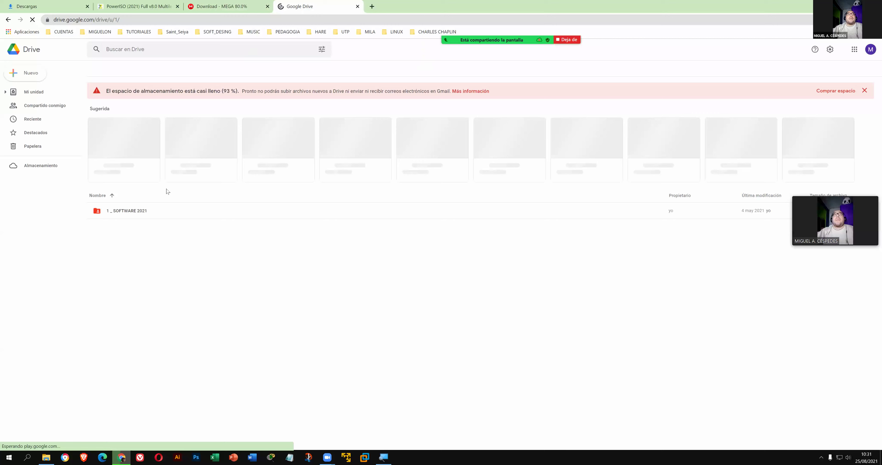
{"action": "double_click", "coordinate": [143, 212]}
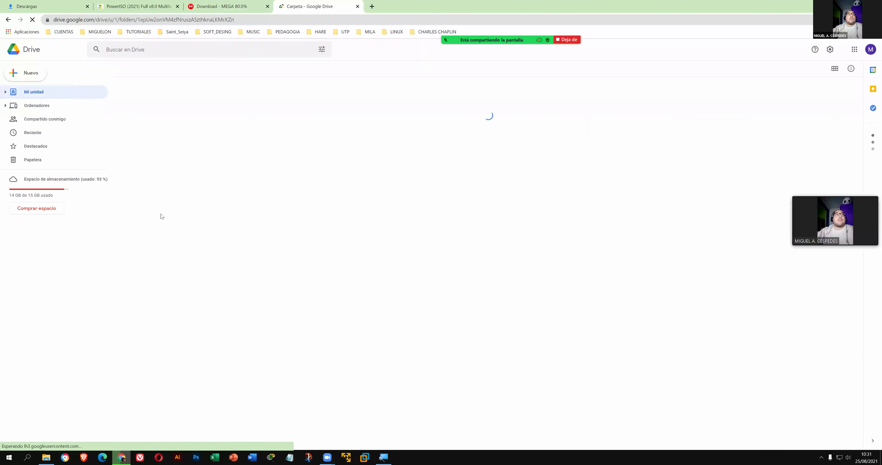
{"action": "double_click", "coordinate": [189, 179]}
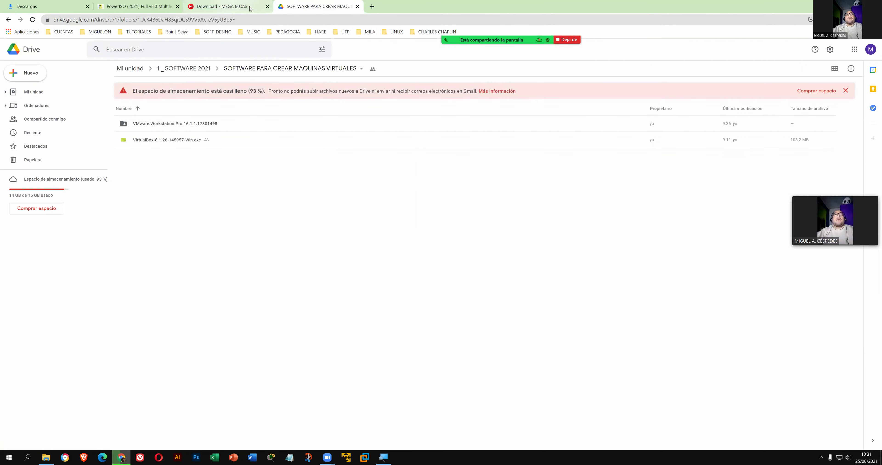
{"action": "left_click", "coordinate": [231, 4]}
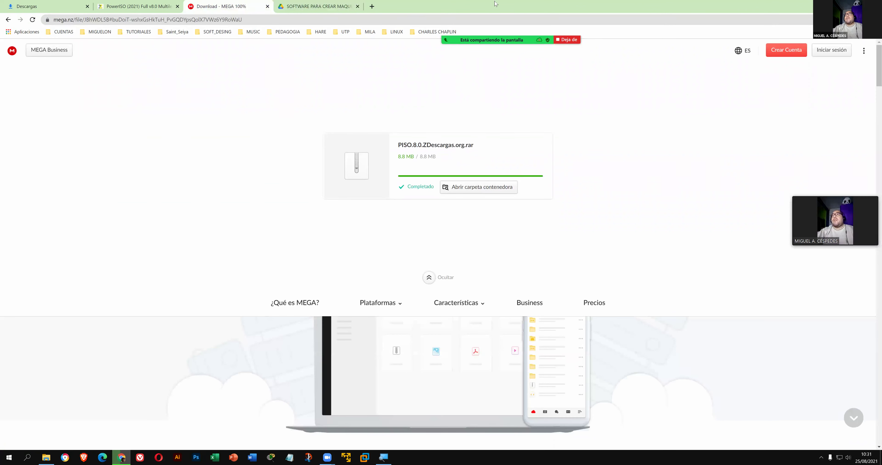
{"action": "double_click", "coordinate": [446, 6]}
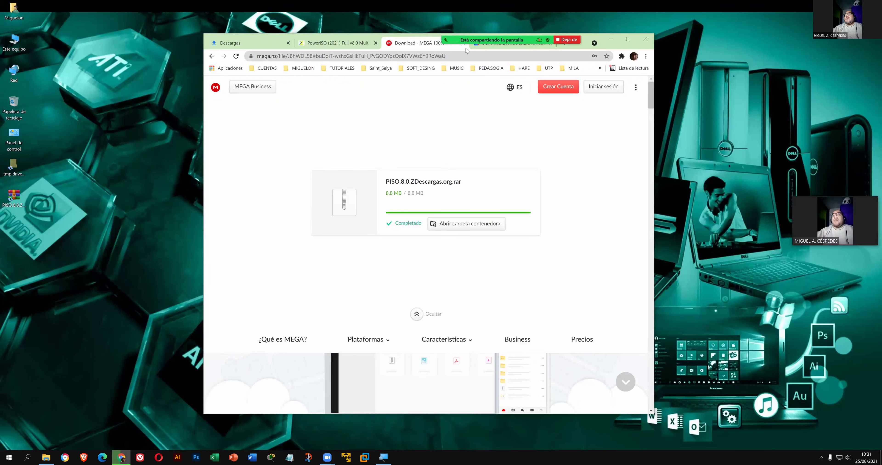
- Re-dock the Drive folder tab, close the finished MEGA tab, and switch to the PowerISO page
{"action": "mouse_move", "coordinate": [466, 51]}
{"action": "left_click_drag", "start_coordinate": [527, 47], "coordinate": [557, 81]}
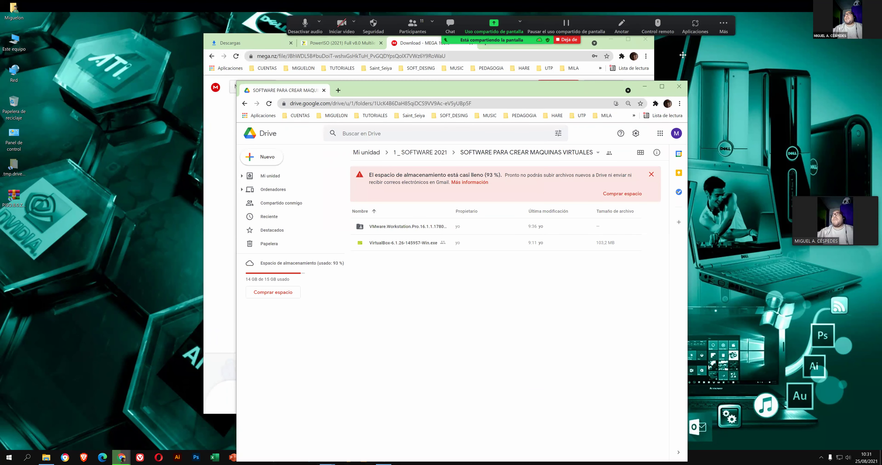
{"action": "left_click", "coordinate": [367, 102]}
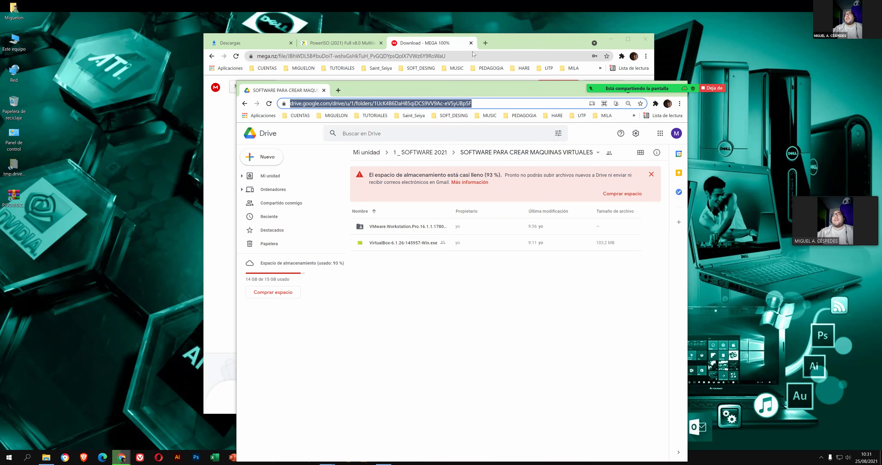
{"action": "left_click_drag", "start_coordinate": [285, 90], "coordinate": [425, 42]}
{"action": "left_click", "coordinate": [542, 45]}
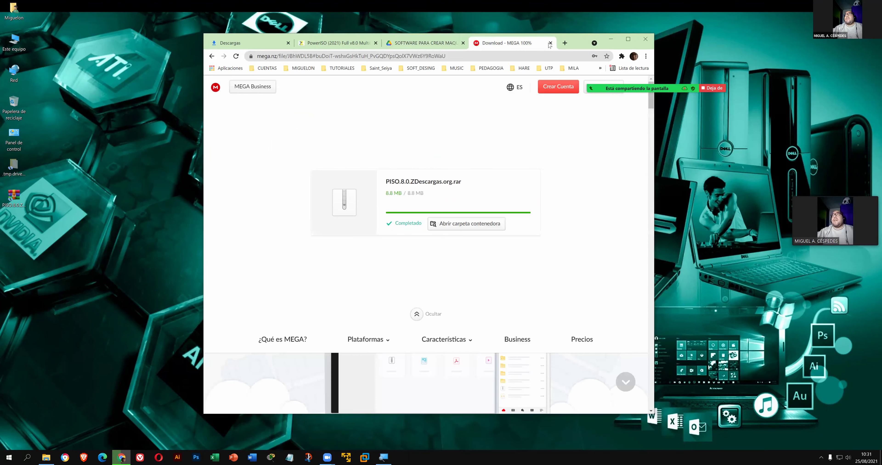
{"action": "left_click", "coordinate": [550, 43]}
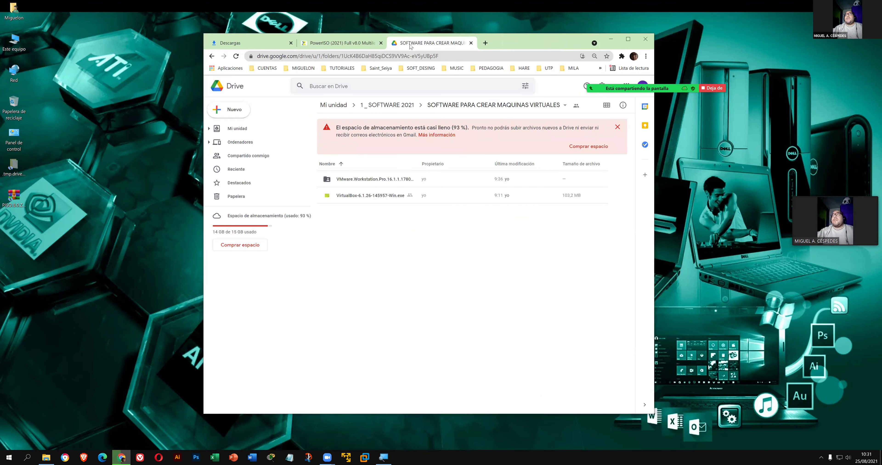
{"action": "left_click", "coordinate": [353, 46]}
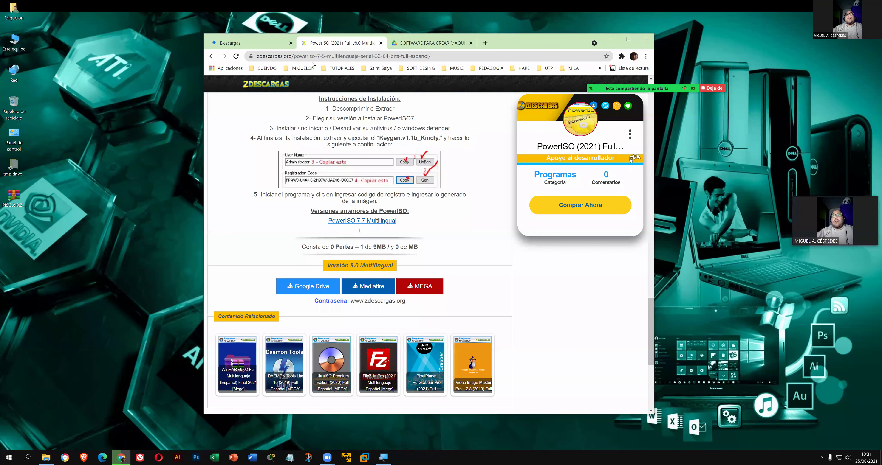
{"action": "left_click", "coordinate": [294, 56]}
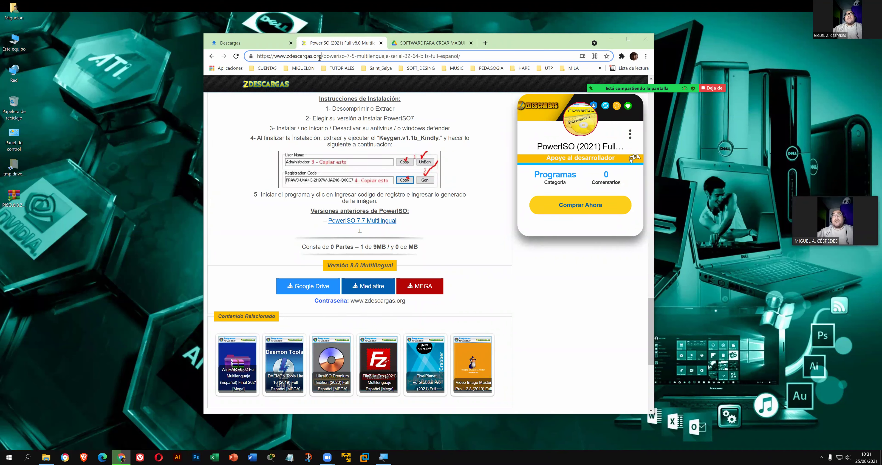
{"action": "left_click_drag", "start_coordinate": [321, 57], "coordinate": [275, 58]}
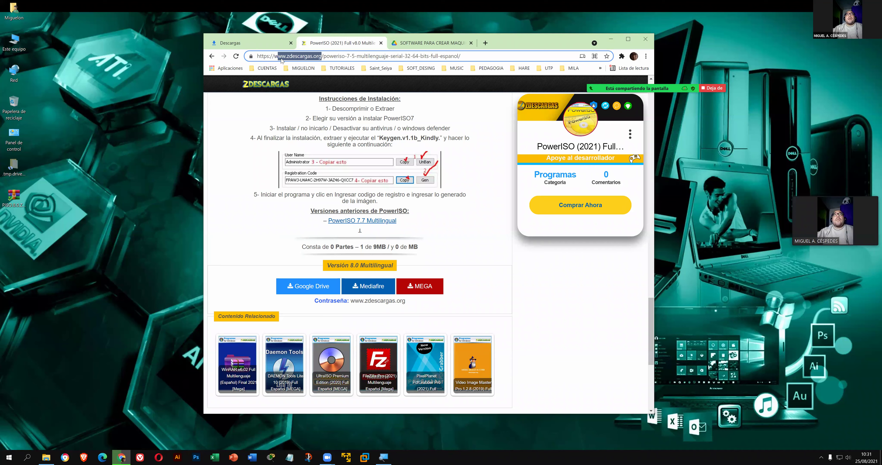
{"action": "right_click", "coordinate": [285, 59]}
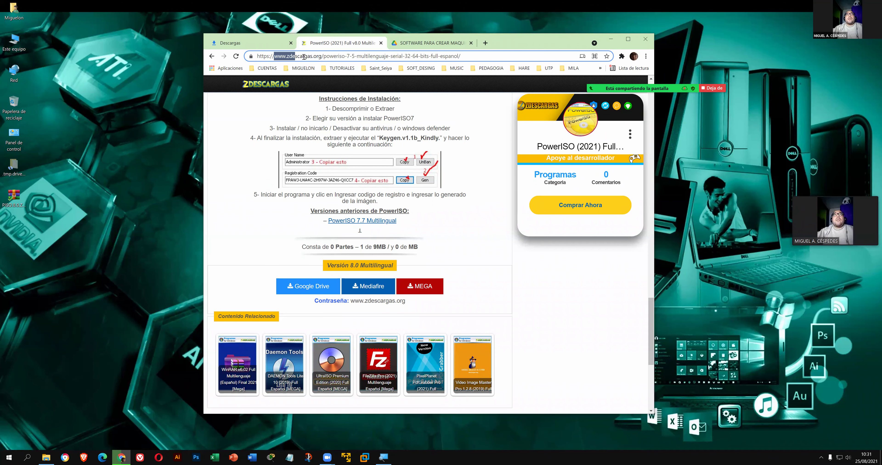